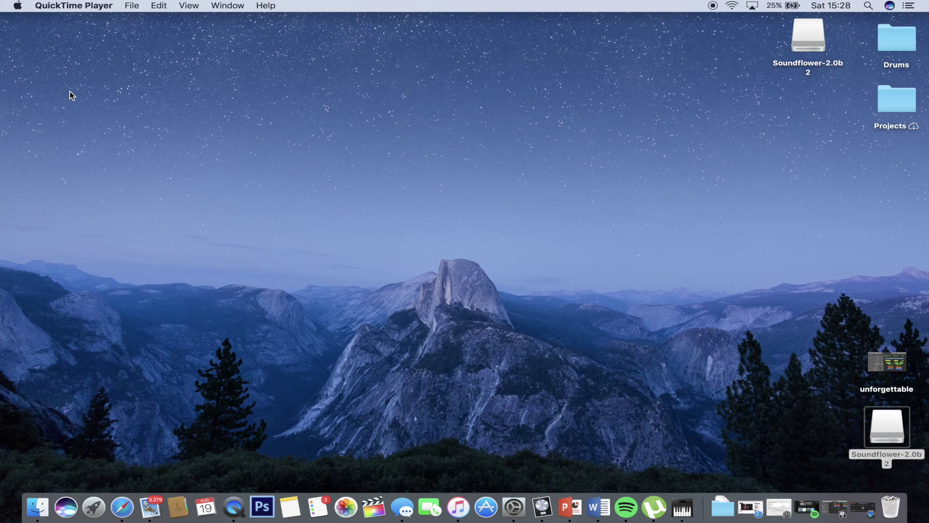
# Switch to the unforgettable project in Logic Pro X and audition the French Montana acapella track in solo from about bar 5
pyautogui.click(836, 508)
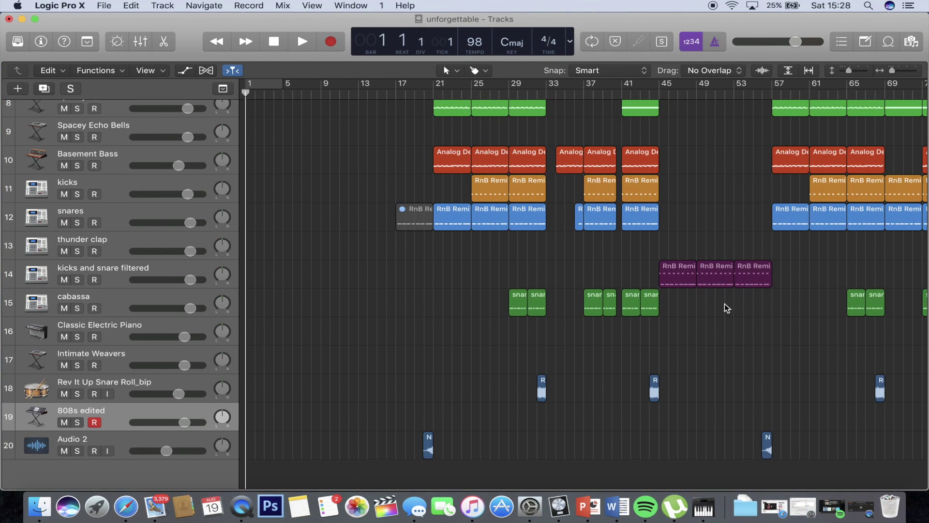
pyautogui.scroll(7, 473, 219)
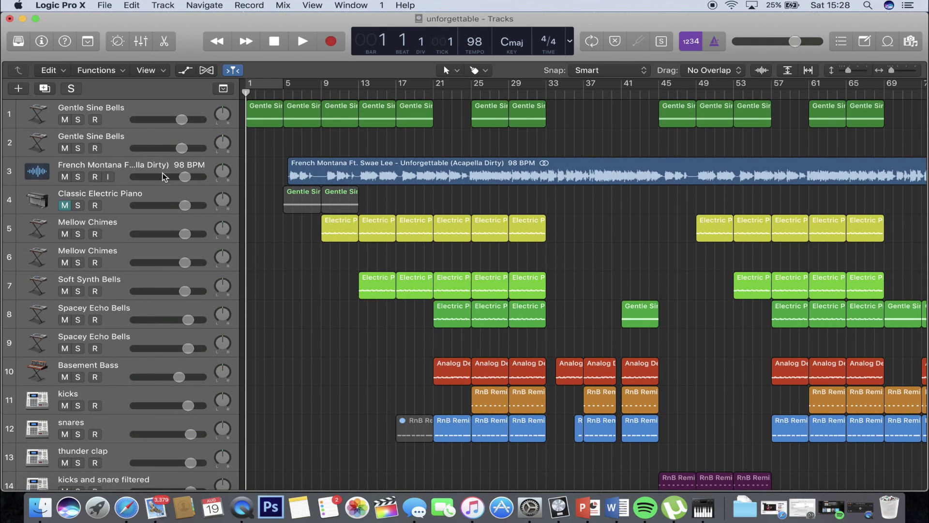
pyautogui.click(79, 177)
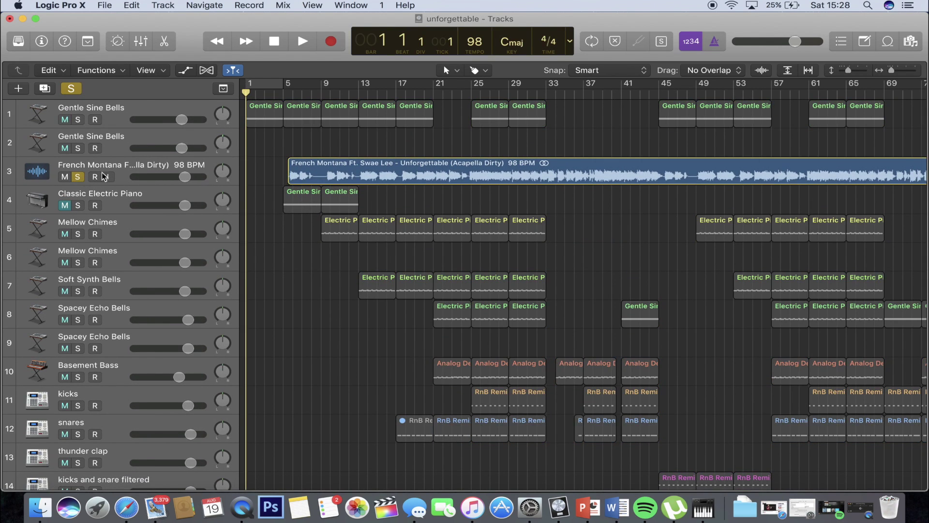
pyautogui.click(274, 93)
pyautogui.click(284, 94)
pyautogui.press('space')
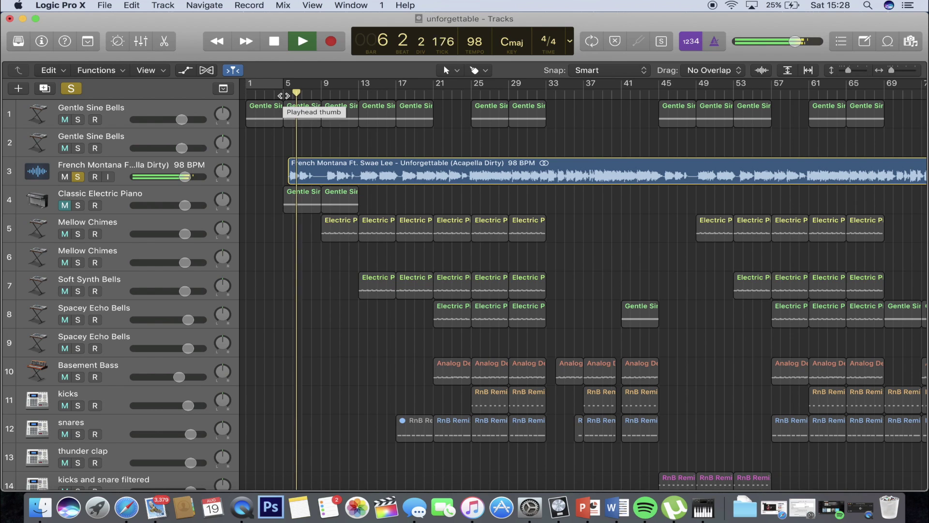
pyautogui.press('space')
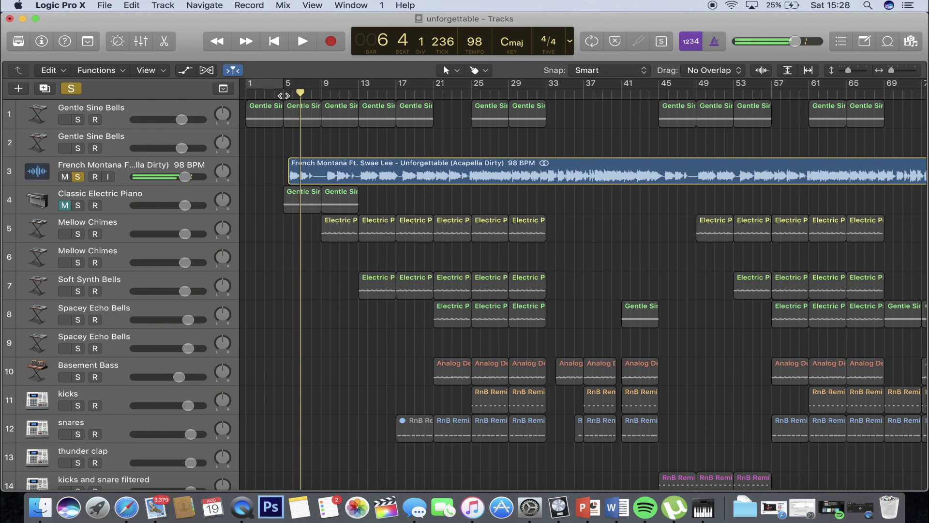
pyautogui.click(78, 177)
pyautogui.press('Return')
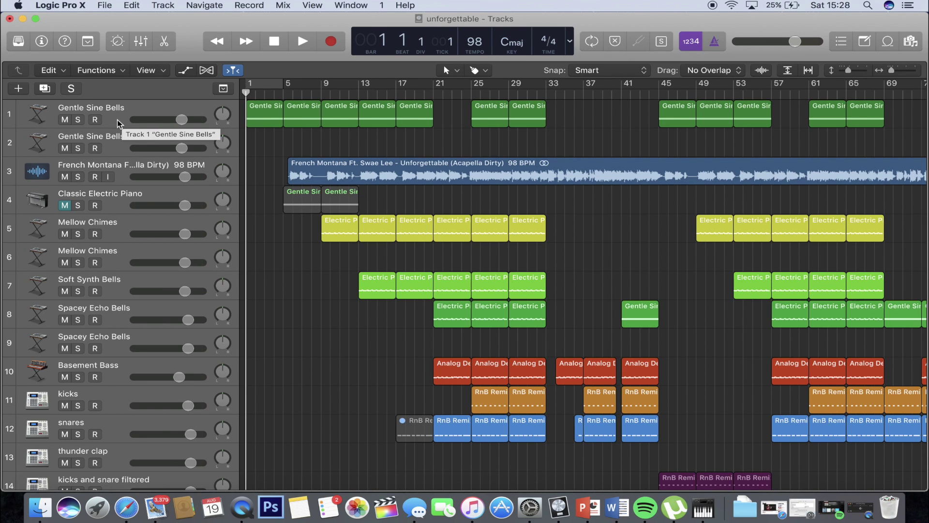
# Solo the Gentle Sine Bells track 1 and view its first region's notes in the Piano Roll, closing the editor when done
pyautogui.click(78, 119)
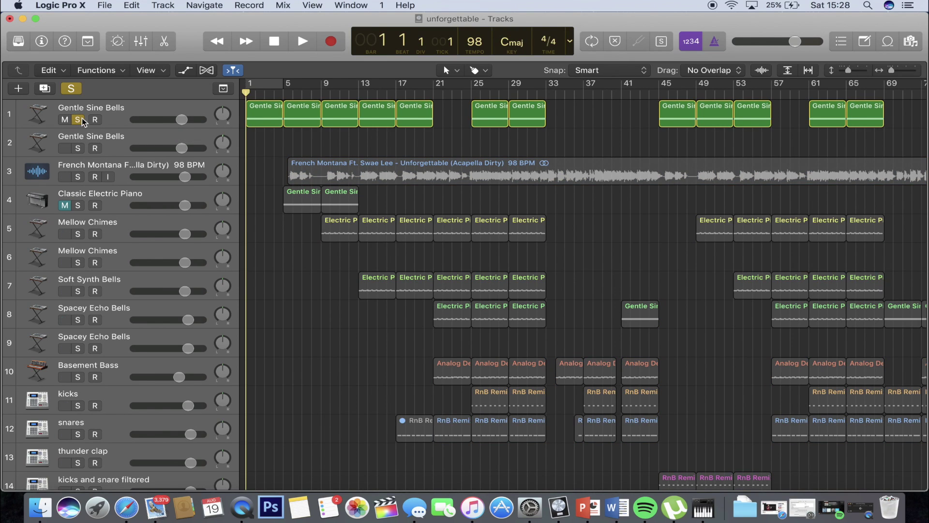
pyautogui.doubleClick(263, 122)
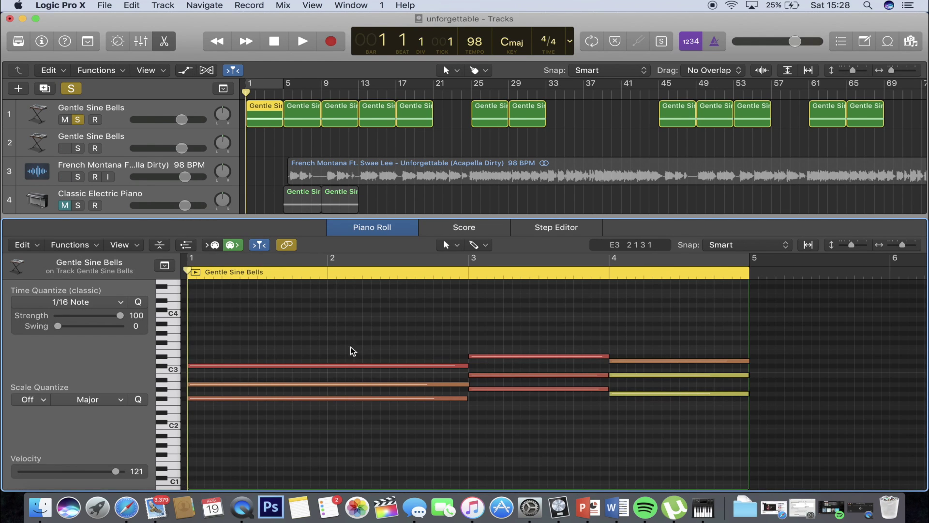
pyautogui.click(161, 40)
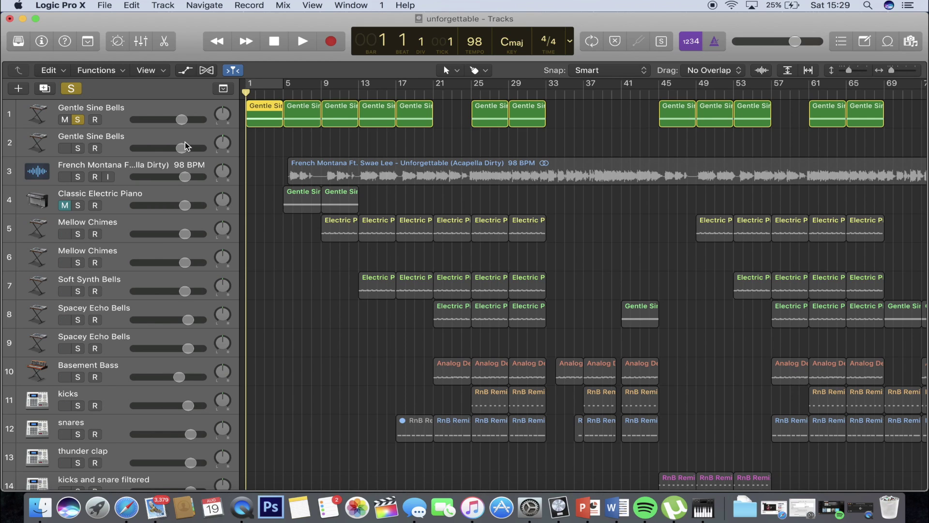
# Audition the soloed Gentle Sine Bells part from the start of the project through bar 4, and turn its solo off
pyautogui.press('space')
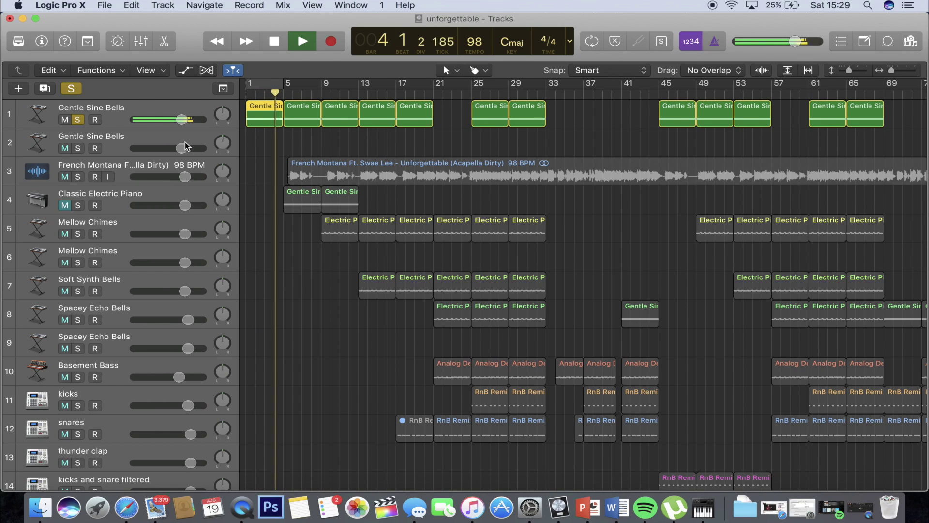
pyautogui.press('space')
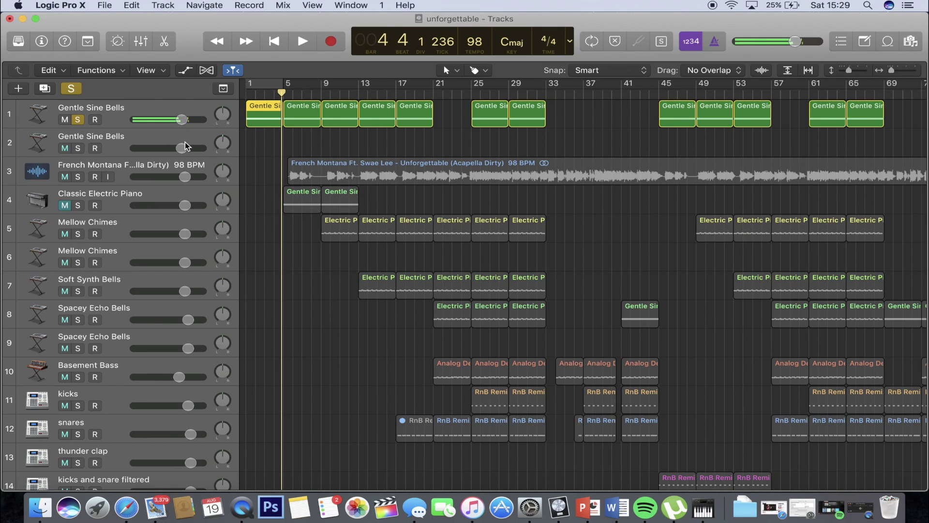
pyautogui.click(78, 120)
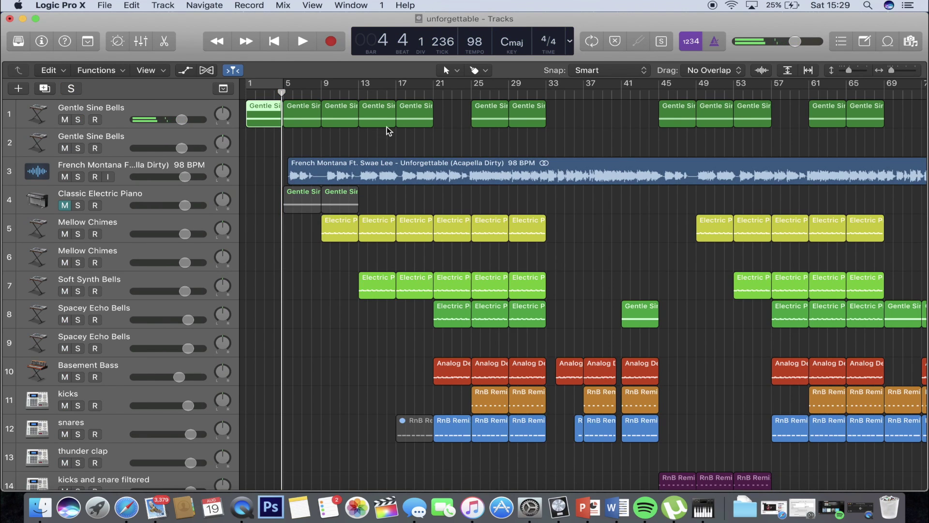
# Audition the Mellow Chimes track 5 in solo from bar 8, and turn its solo off
pyautogui.click(317, 95)
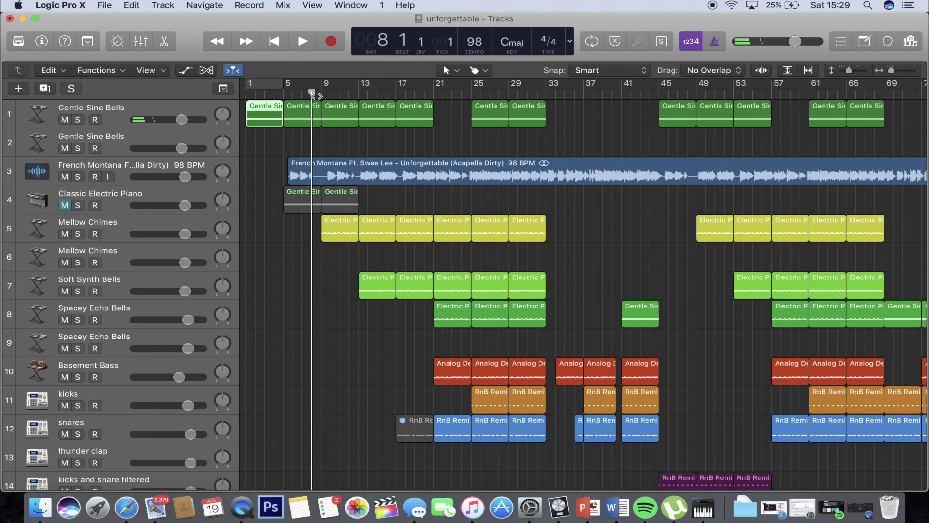
pyautogui.click(78, 235)
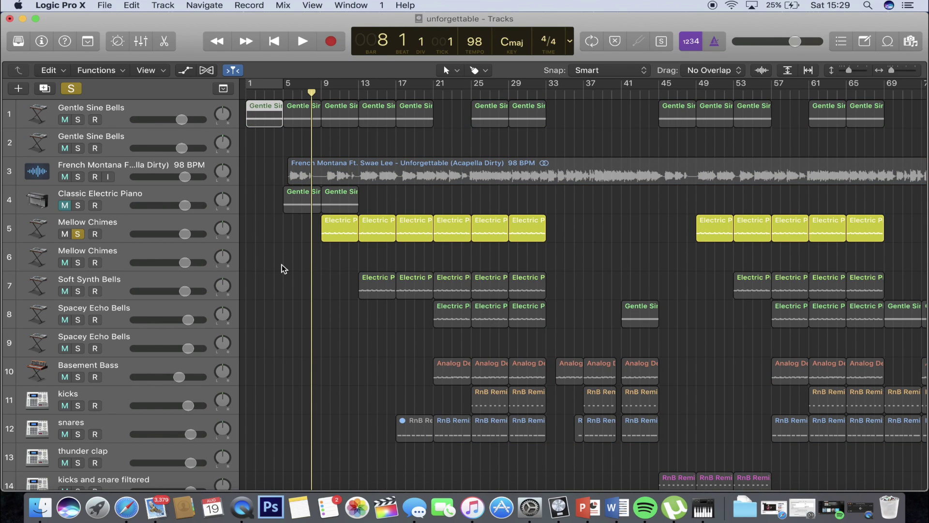
pyautogui.press('space')
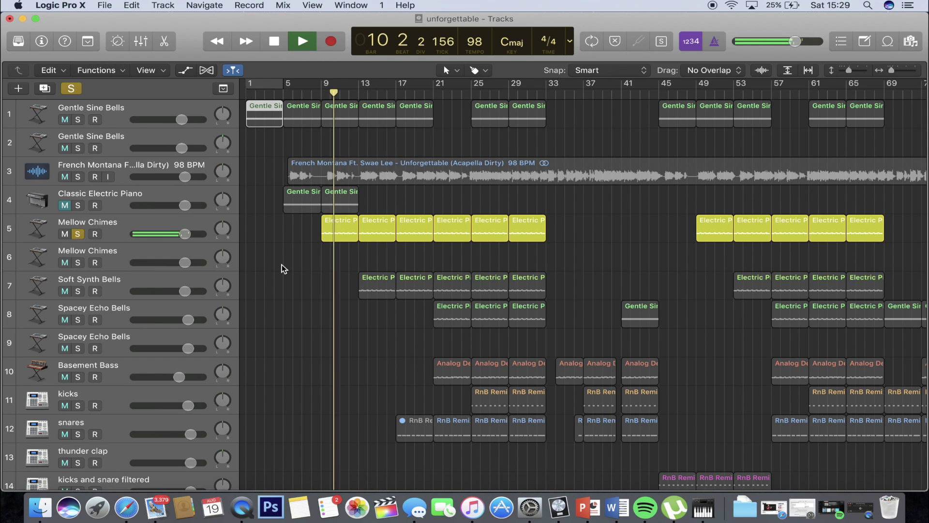
pyautogui.press('space')
pyautogui.click(78, 234)
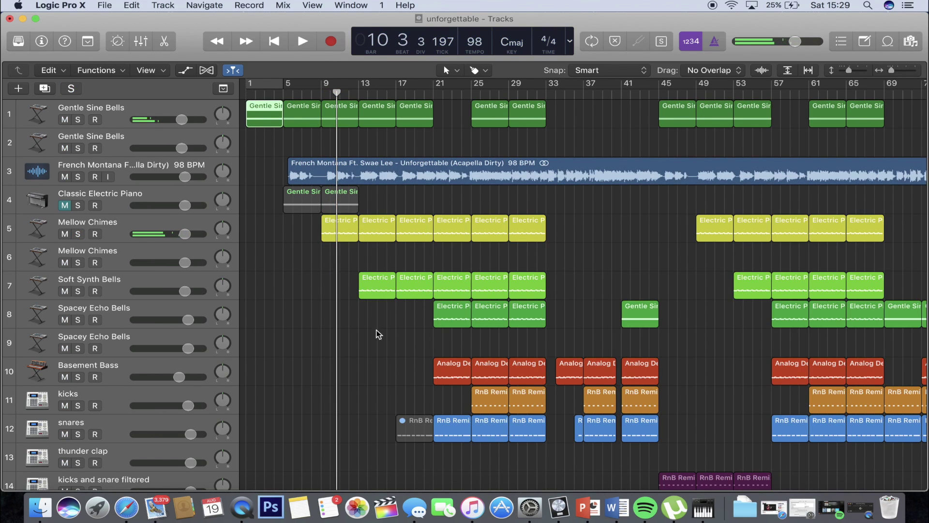
# Audition the Soft Synth Bells track in solo from about bar 12, and turn its solo off
pyautogui.scroll(-2, 382, 335)
pyautogui.click(350, 91)
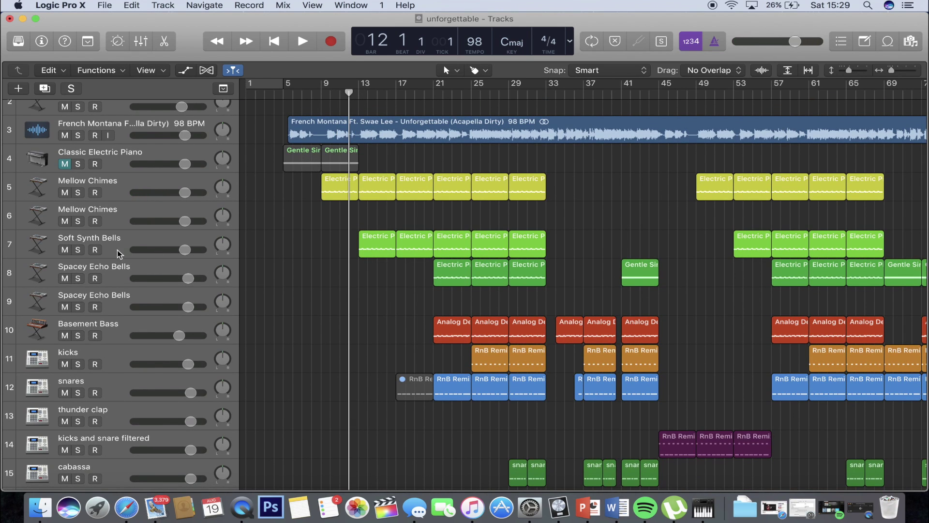
pyautogui.click(78, 249)
pyautogui.scroll(-1, 421, 213)
pyautogui.click(353, 93)
pyautogui.press('space')
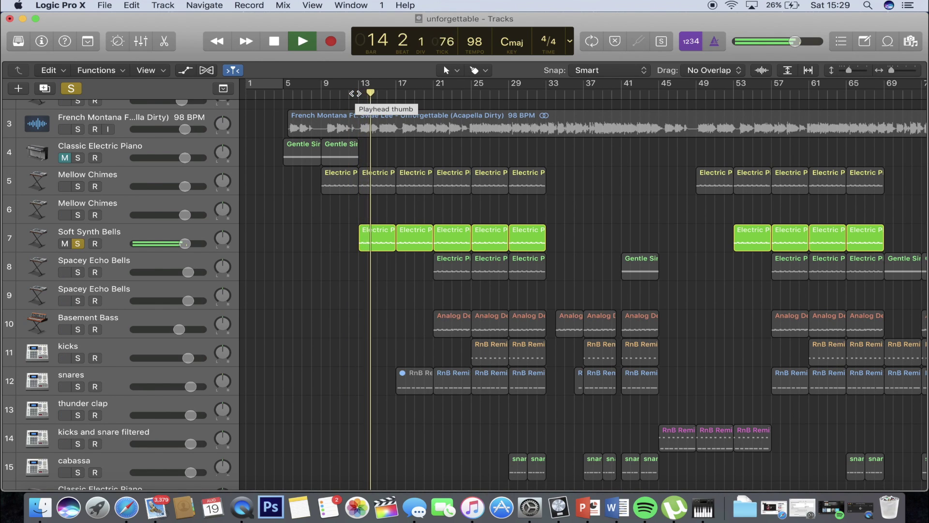
pyautogui.press('space')
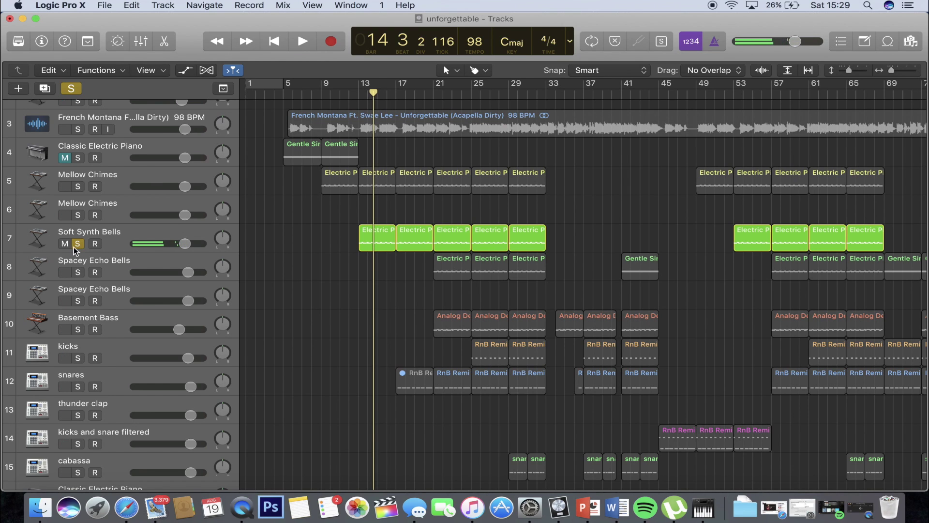
pyautogui.click(74, 246)
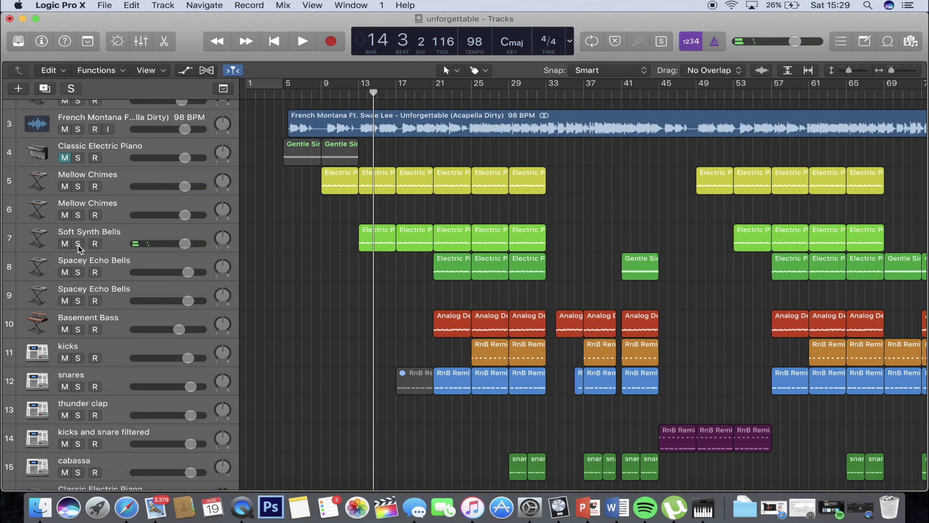
# Play the full arrangement with all tracks from the start of the project up to the end of bar 20
pyautogui.scroll(3, 336, 287)
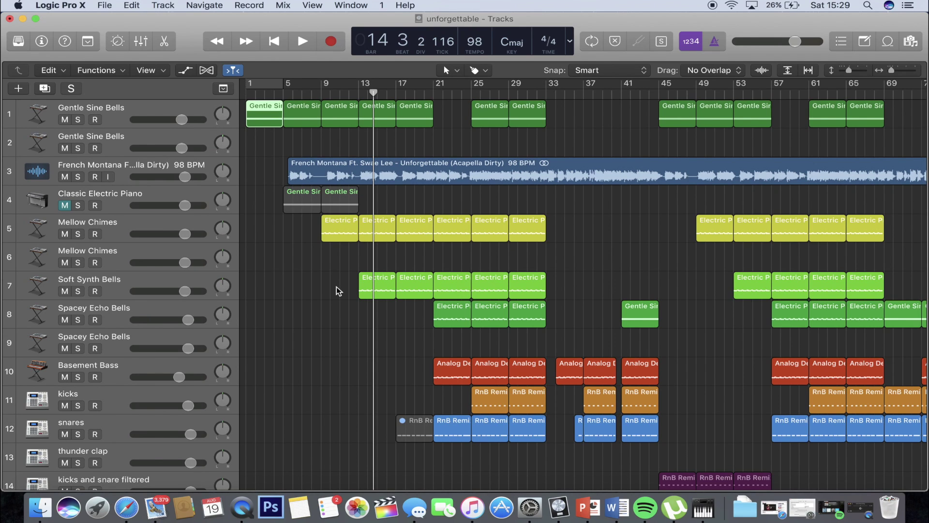
pyautogui.press('Return')
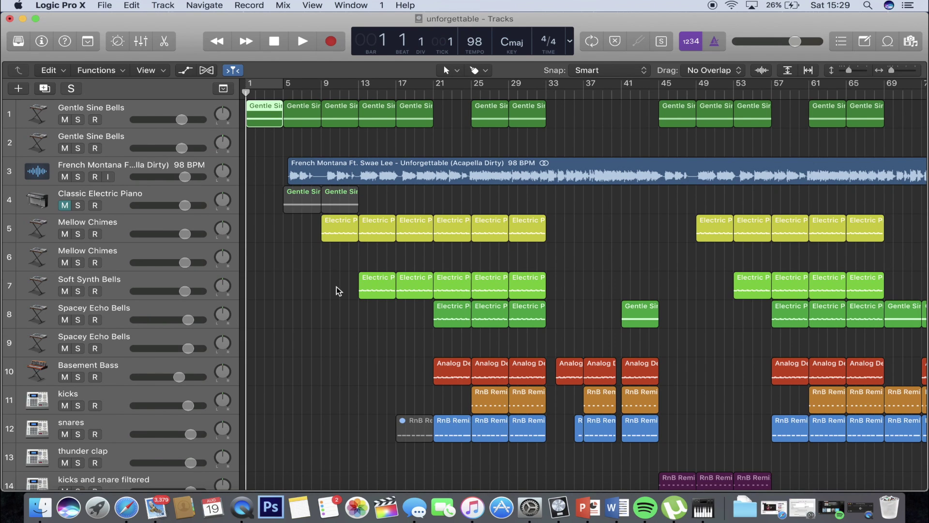
pyautogui.scroll(-8, 335, 286)
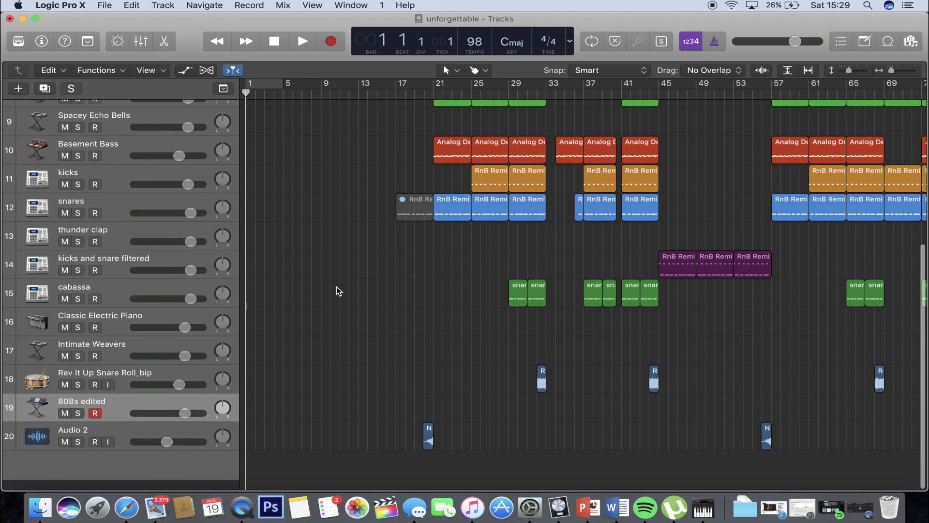
pyautogui.scroll(8, 336, 286)
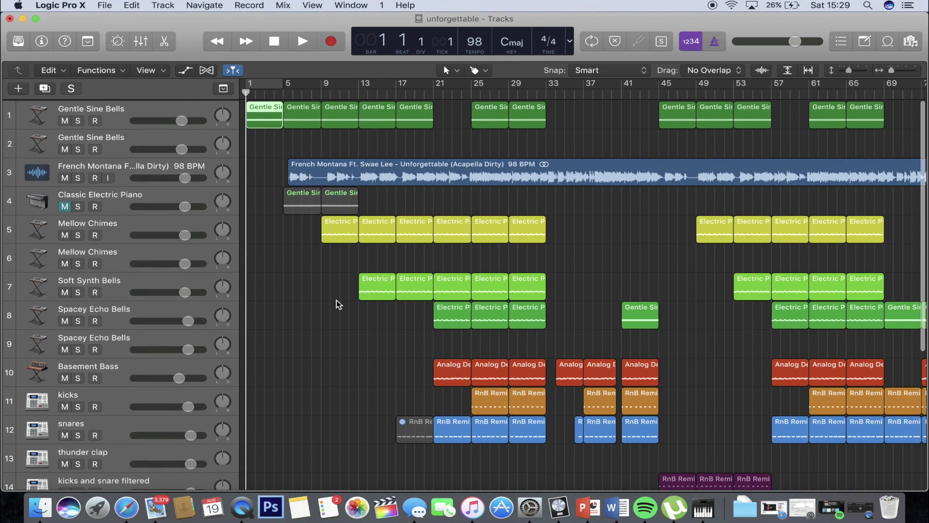
pyautogui.press('space')
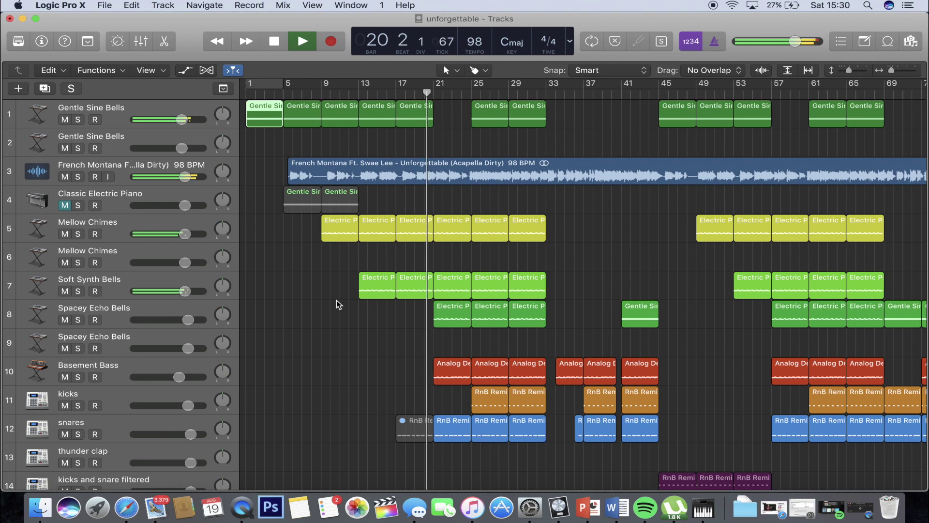
pyautogui.press('space')
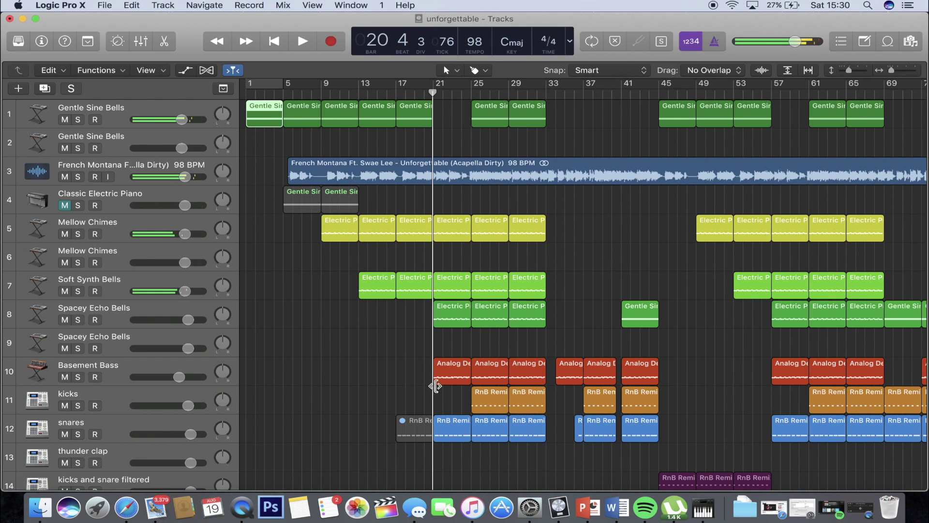
# Audition the Audio 2 track's first region in solo from bar 20, and turn its solo off
pyautogui.scroll(-10, 434, 391)
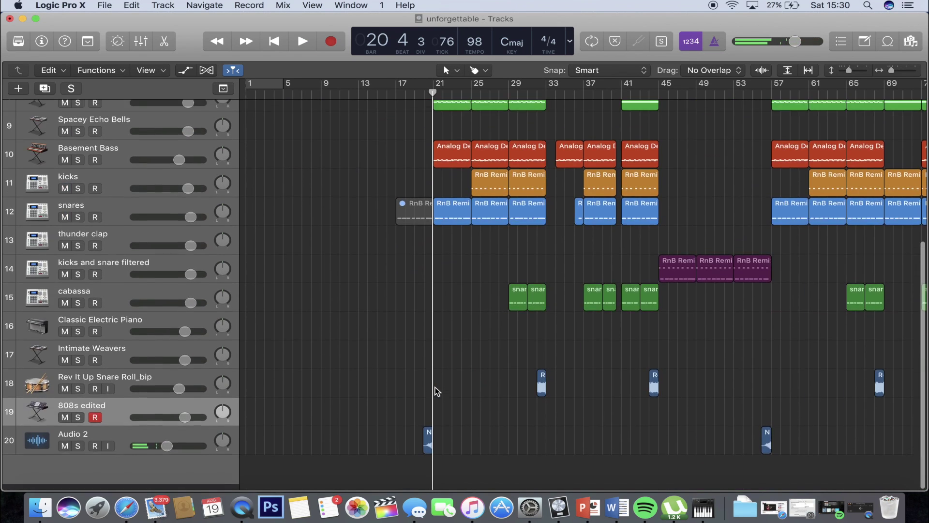
pyautogui.click(422, 98)
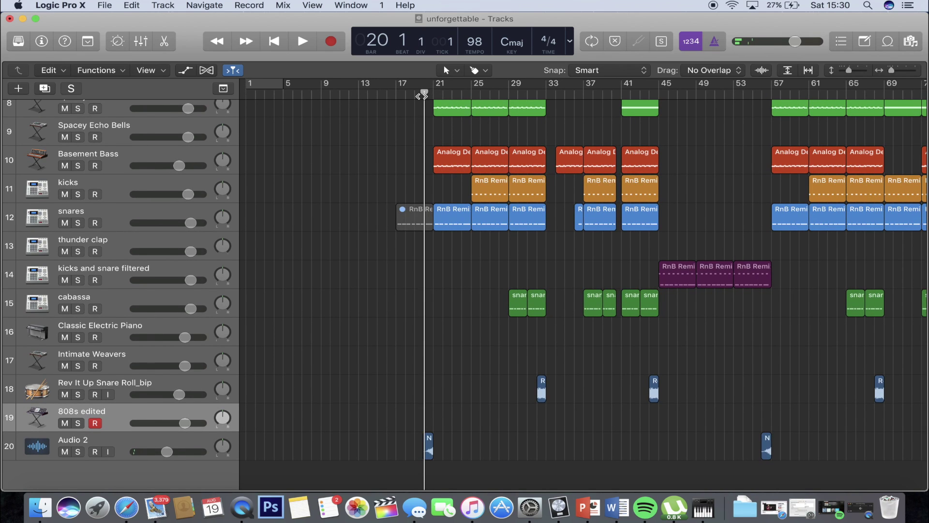
pyautogui.click(78, 452)
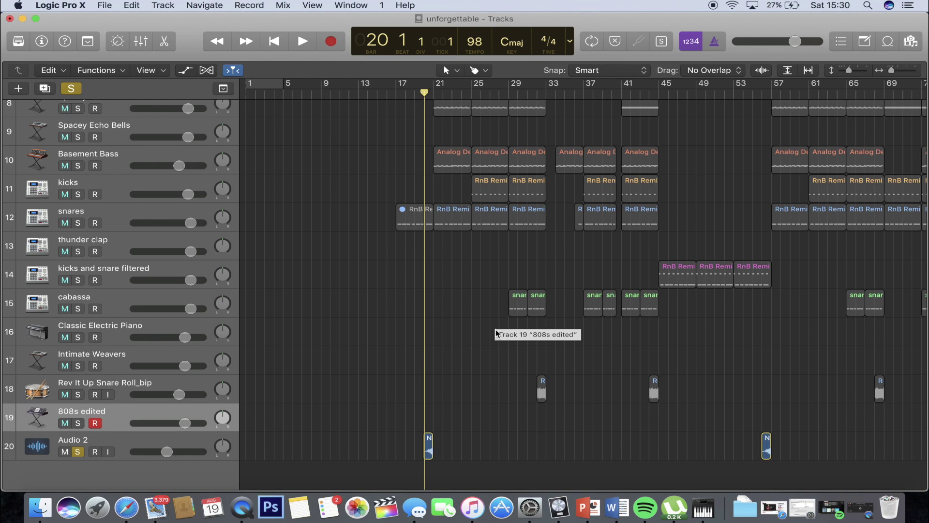
pyautogui.press('space')
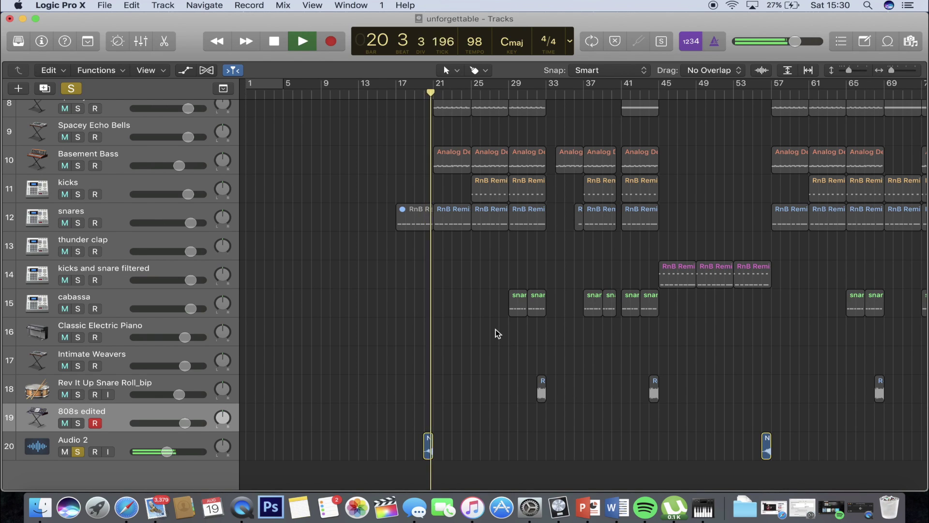
pyautogui.press('space')
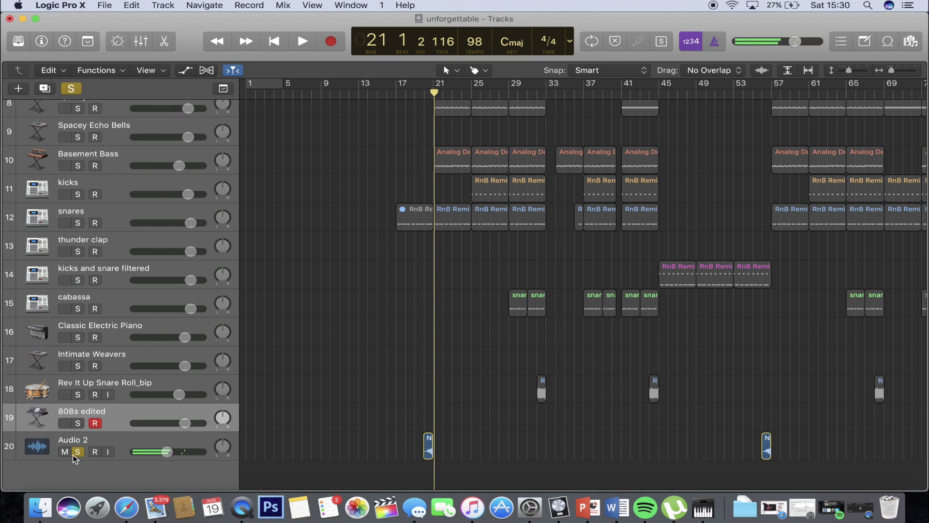
pyautogui.click(77, 452)
# Audition the Spacey Echo Bells track 8 in solo from bar 20, and turn its solo off
pyautogui.scroll(10, 426, 358)
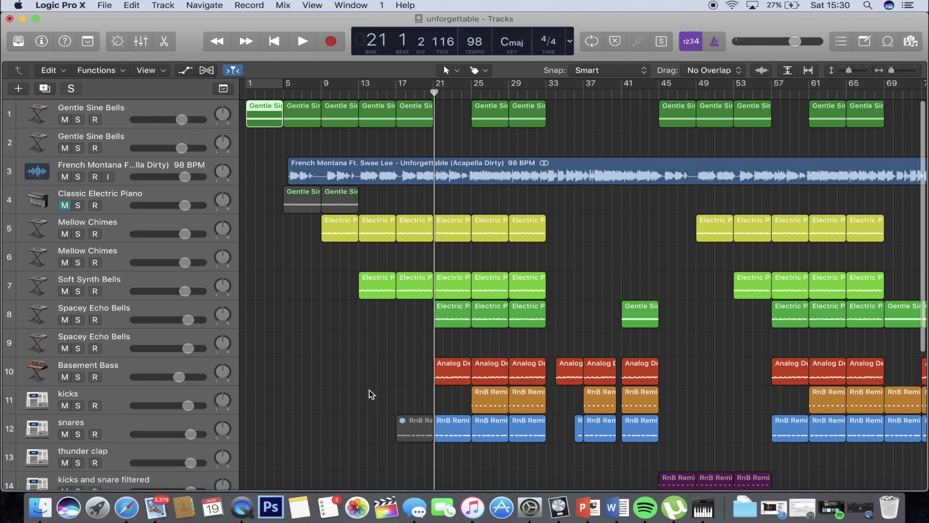
pyautogui.click(77, 320)
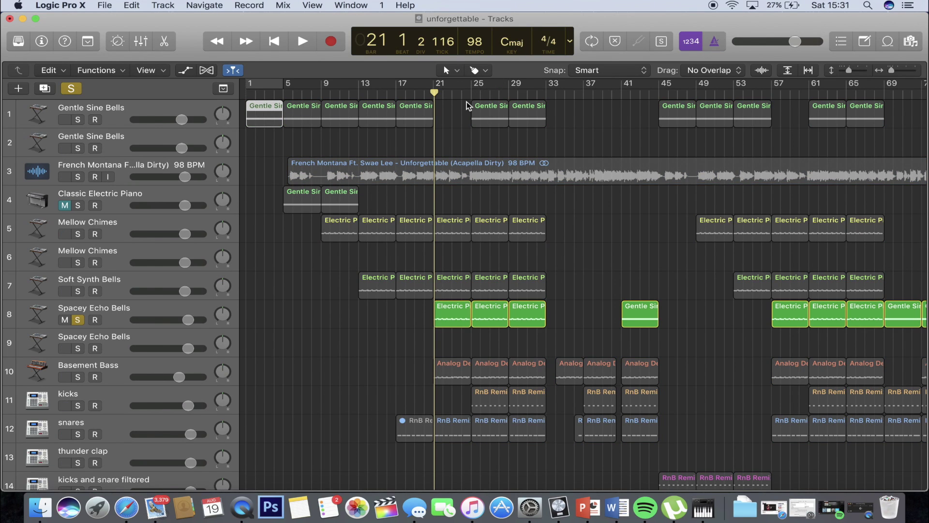
pyautogui.press('space')
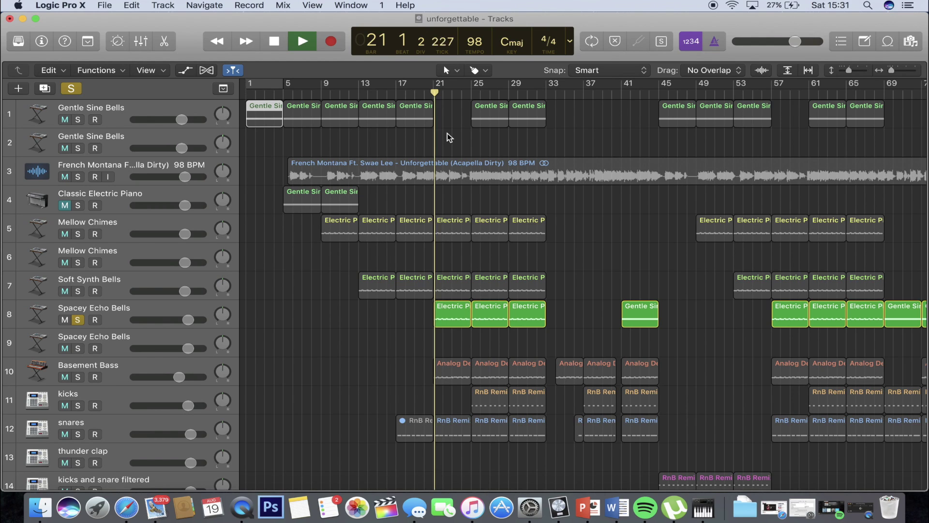
pyautogui.click(421, 97)
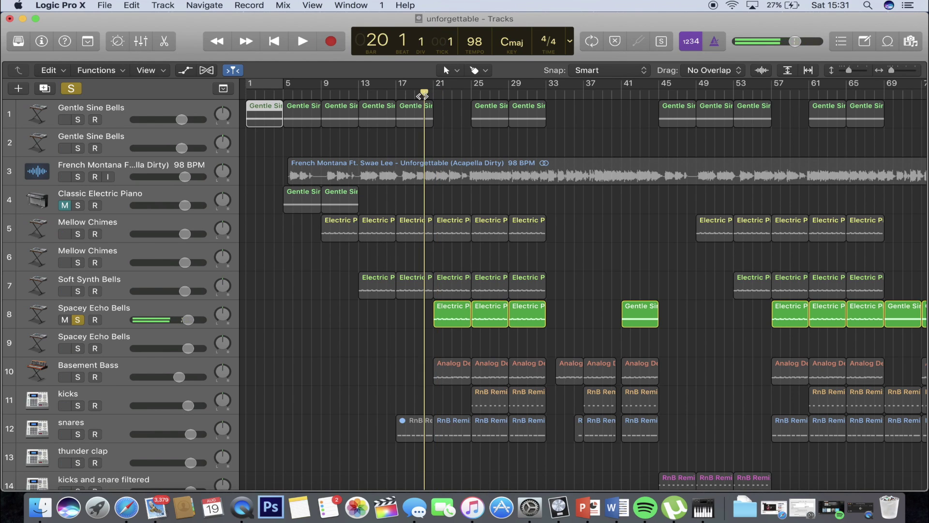
pyautogui.press('space')
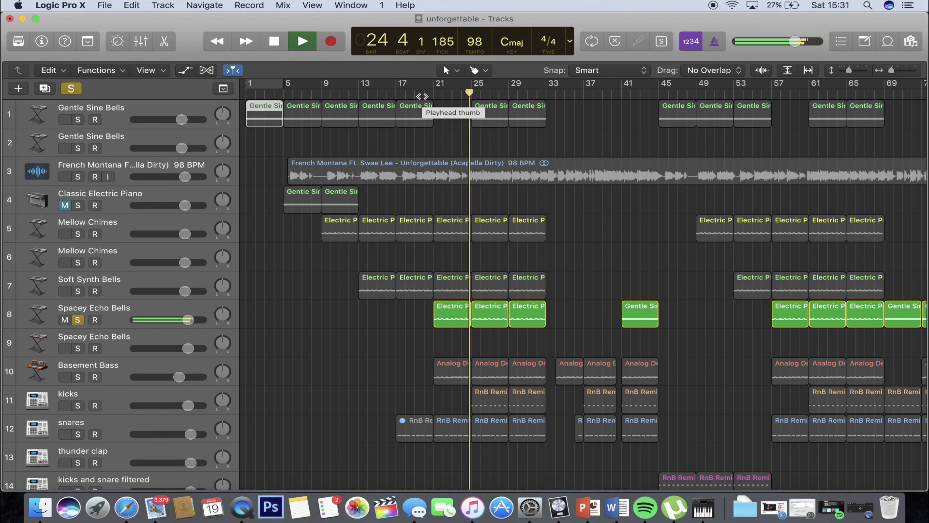
pyautogui.press('space')
pyautogui.click(78, 320)
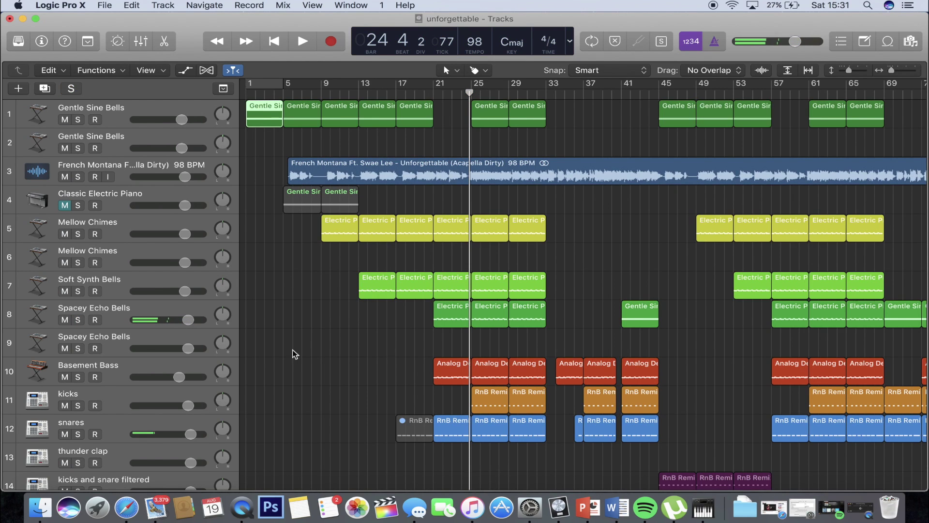
# Audition the Basement Bass track in solo from bar 20, and turn its solo off
pyautogui.scroll(-2, 338, 304)
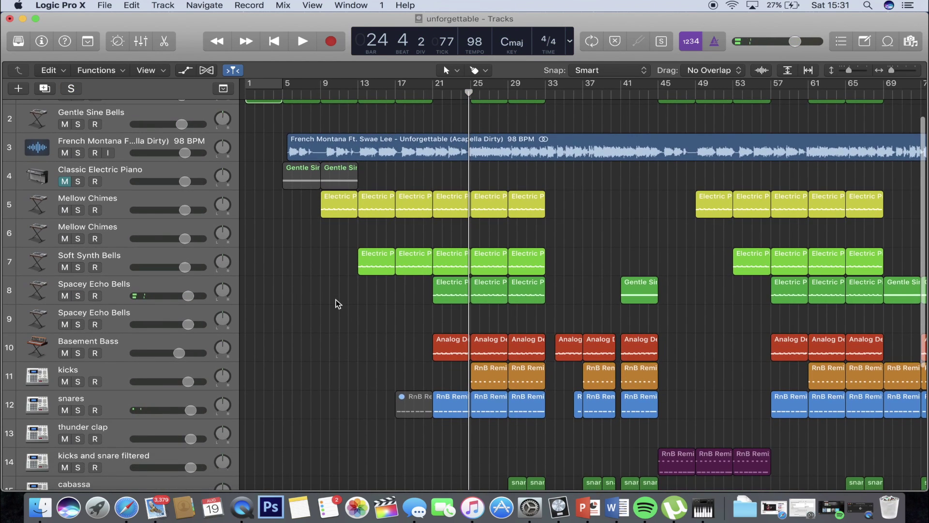
pyautogui.click(426, 92)
pyautogui.click(77, 353)
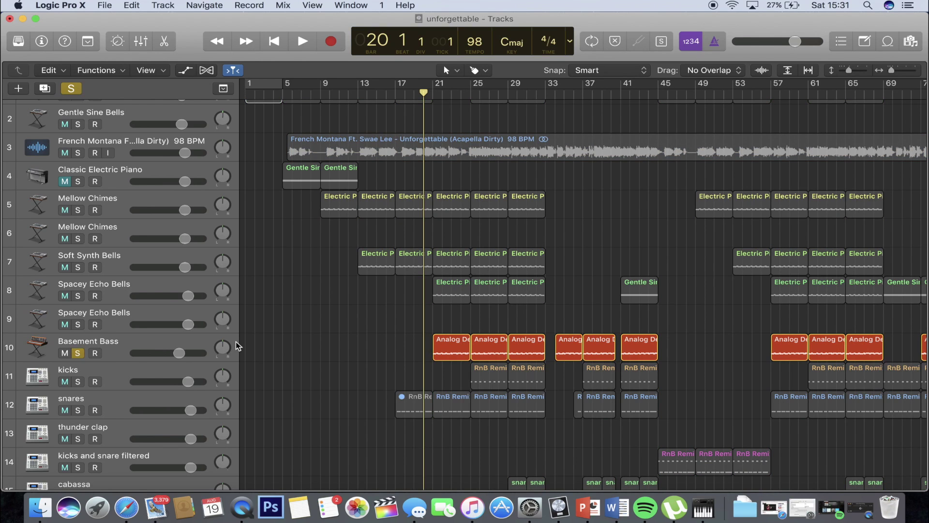
pyautogui.press('space')
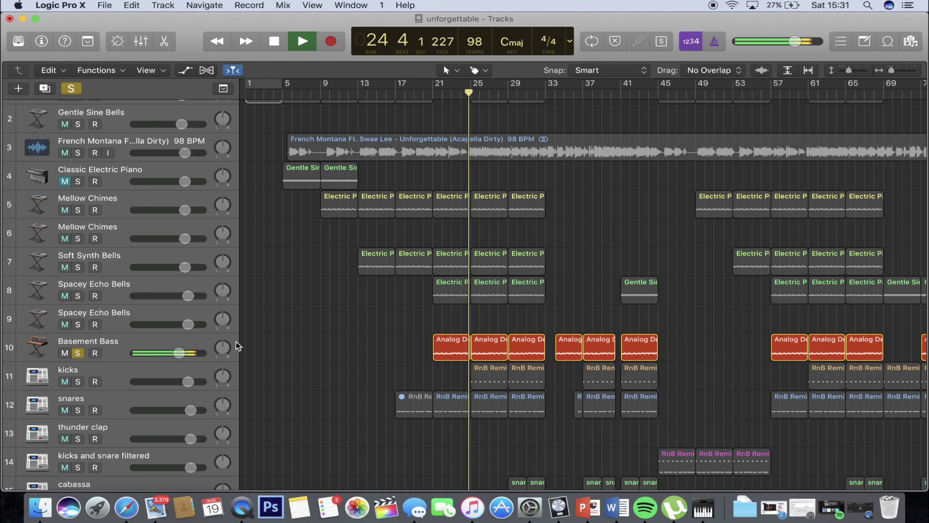
pyautogui.press('space')
pyautogui.click(78, 353)
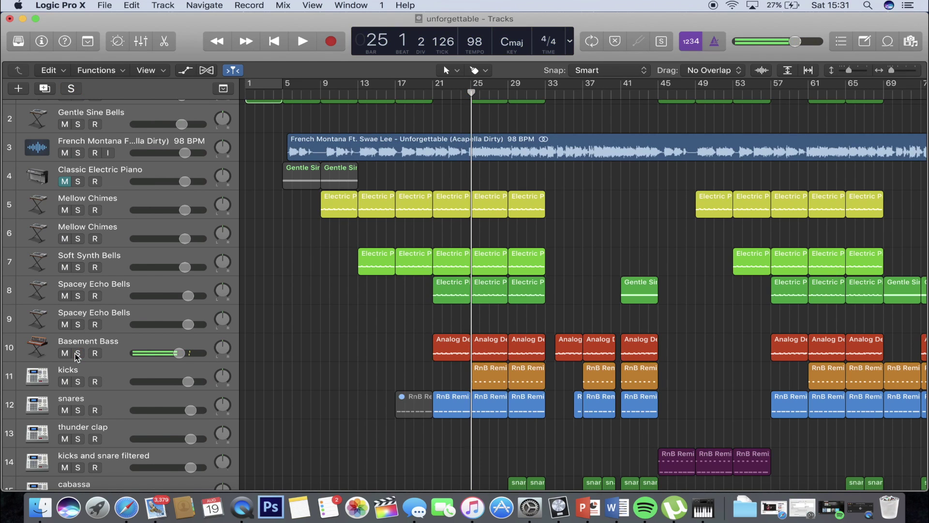
# Audition the kicks track in solo from bar 25 to about bar 27
pyautogui.click(74, 383)
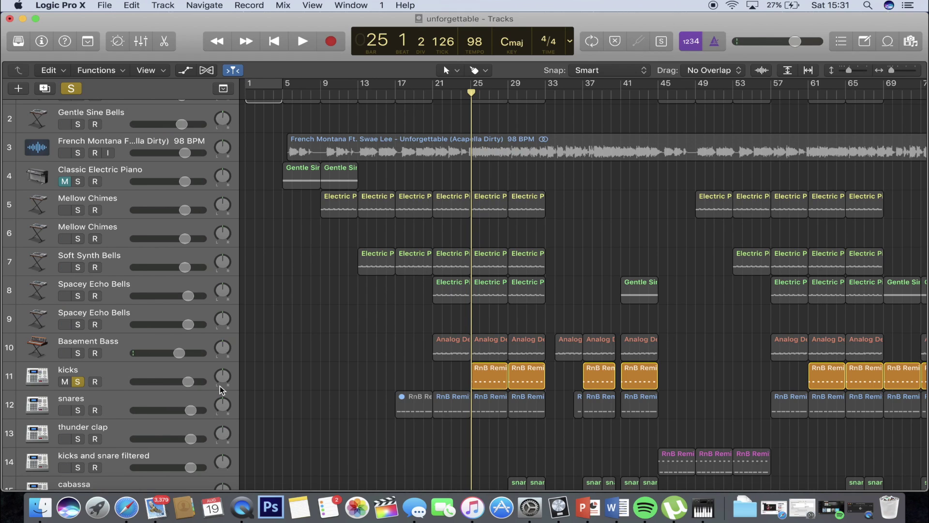
pyautogui.press('space')
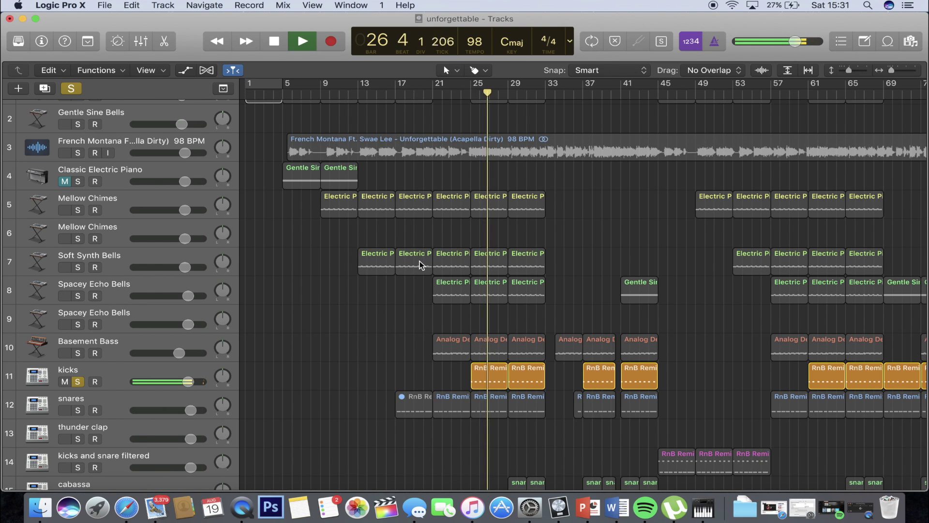
pyautogui.press('space')
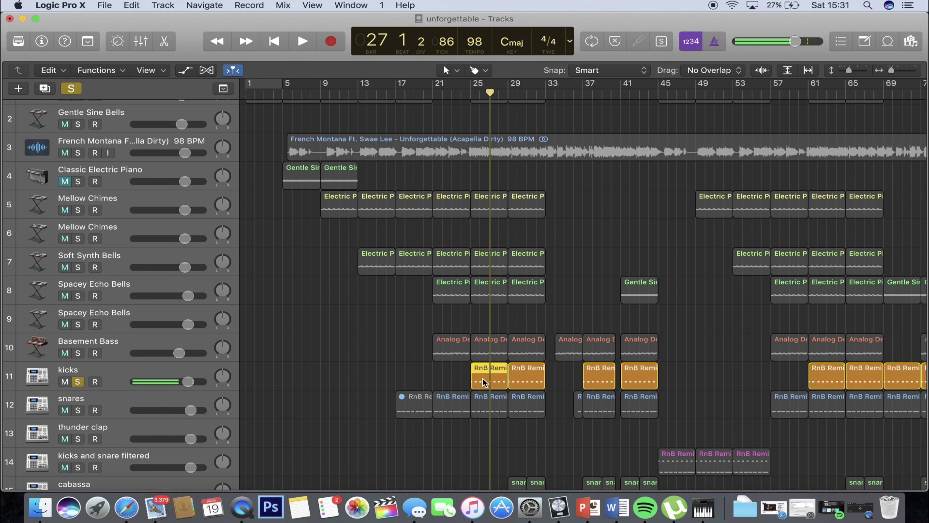
# Examine the first kicks region in the Piano Roll, selecting its lower row of notes, close the editor and turn the kicks solo off
pyautogui.doubleClick(482, 378)
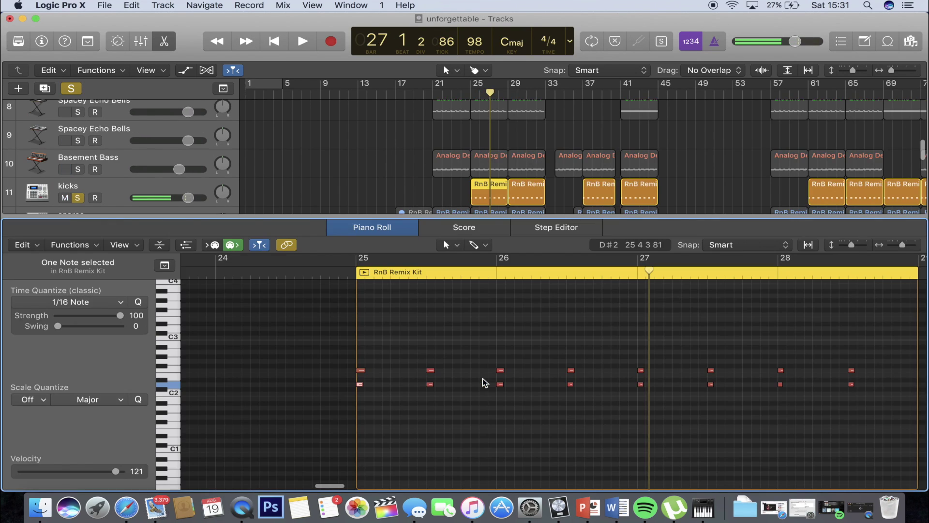
pyautogui.click(315, 398)
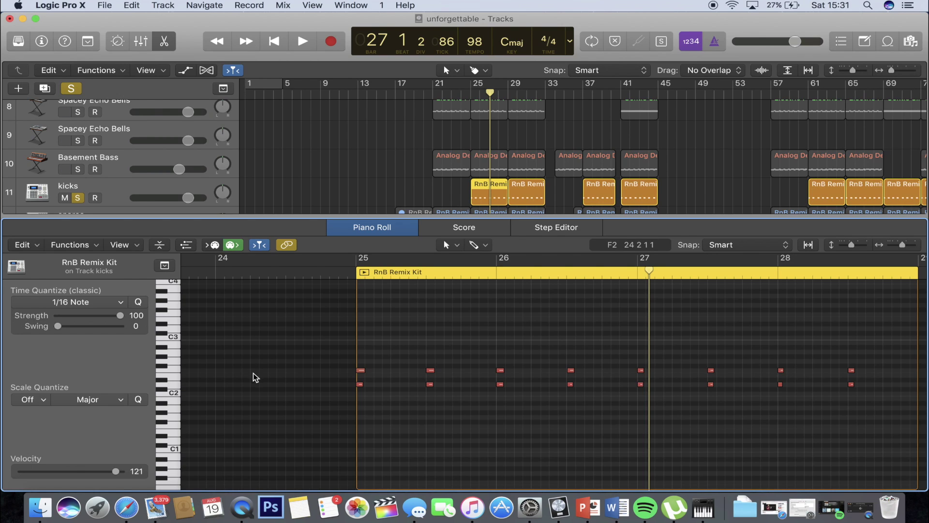
pyautogui.click(173, 374)
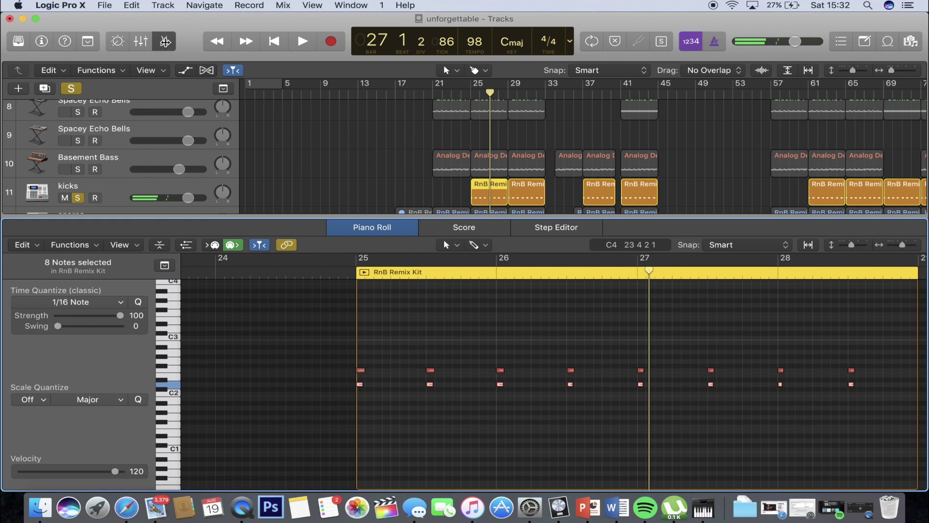
pyautogui.click(165, 41)
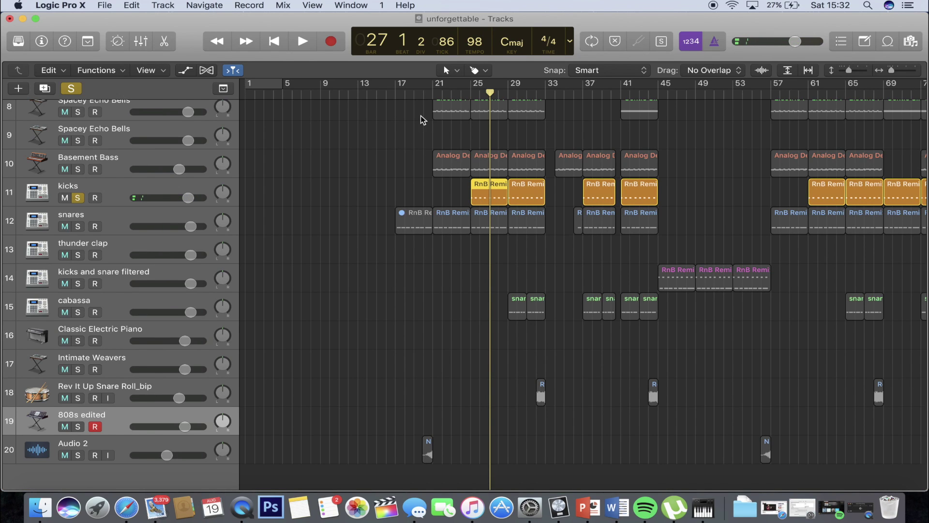
pyautogui.click(405, 91)
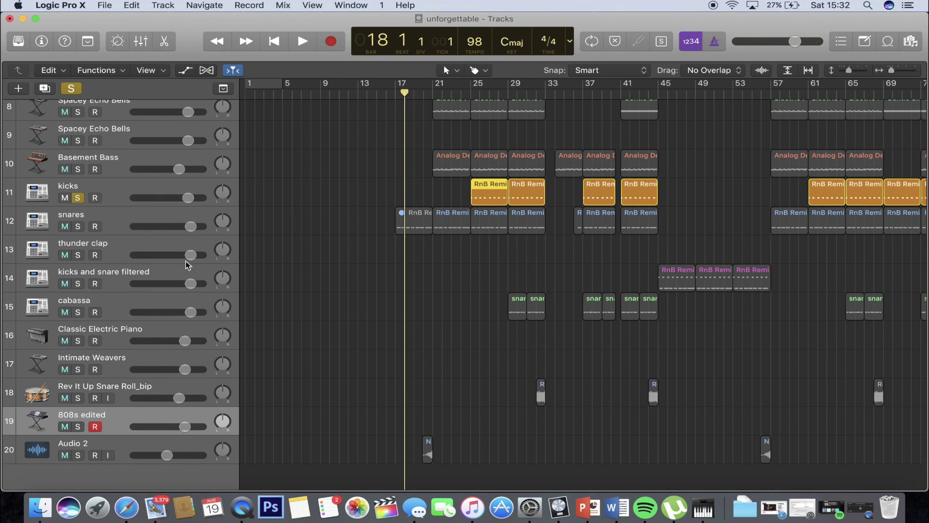
pyautogui.click(78, 198)
# Audition the snares track in solo from bar 25 to about bar 26
pyautogui.click(499, 93)
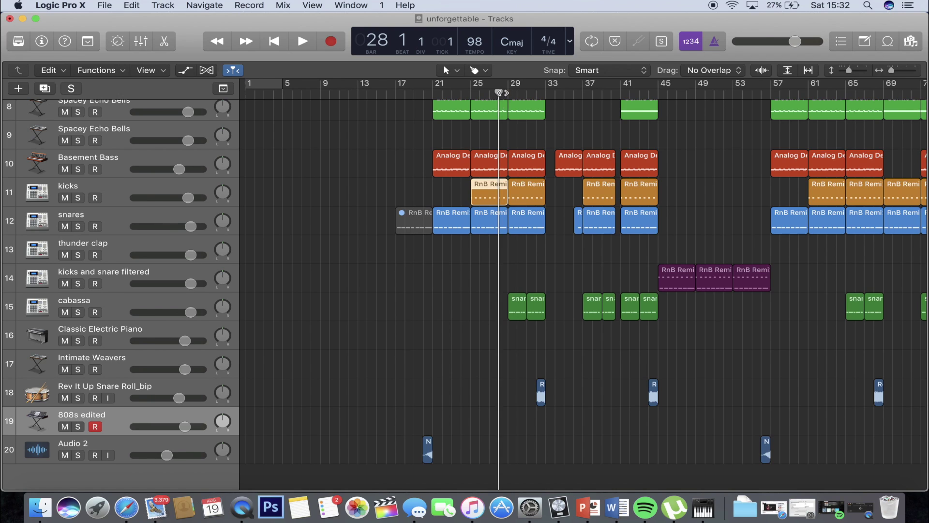
pyautogui.click(77, 226)
pyautogui.click(469, 93)
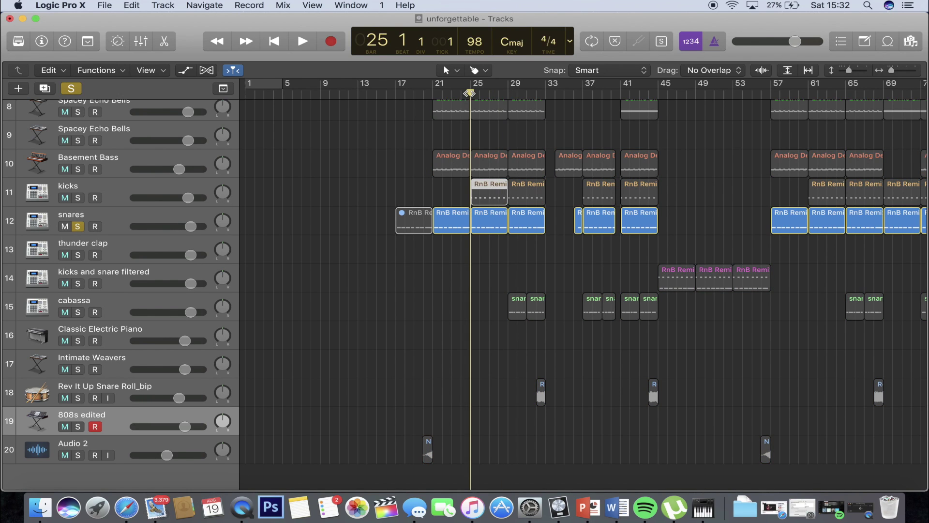
pyautogui.press('space')
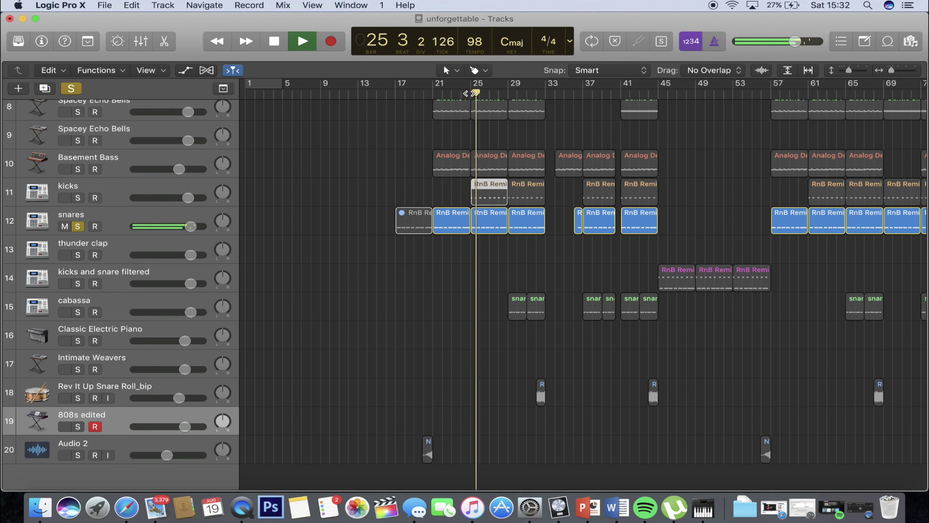
pyautogui.press('space')
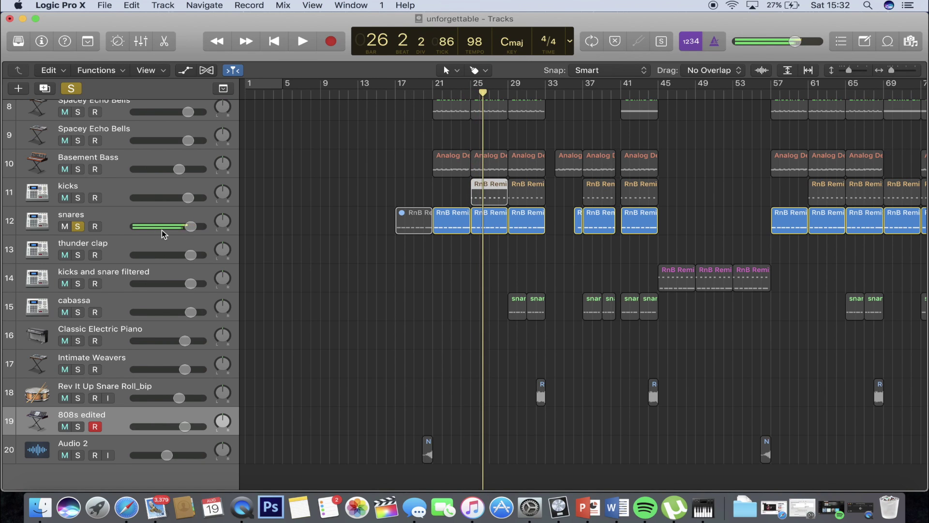
# Show the snares track's channel strip with its effects, play the solo a little further, and turn its solo off
pyautogui.click(114, 220)
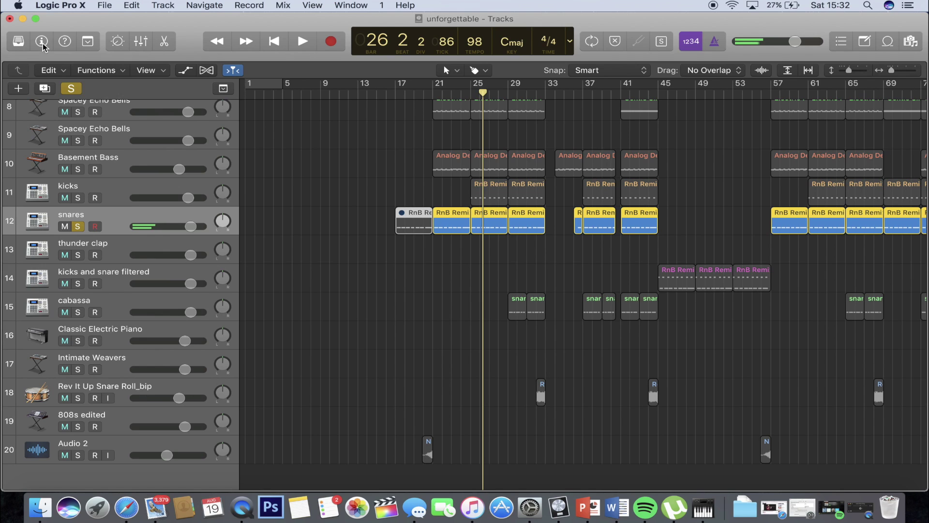
pyautogui.click(42, 41)
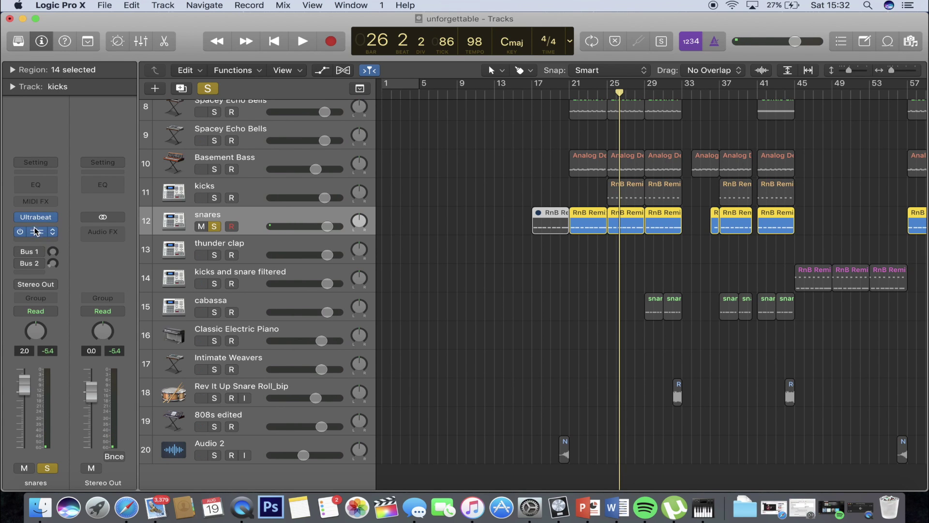
pyautogui.press('space')
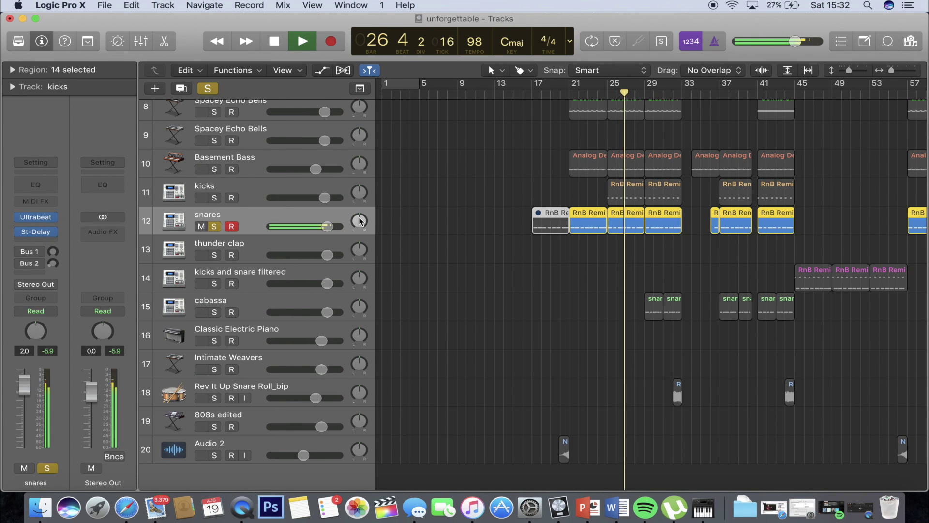
pyautogui.press('space')
pyautogui.click(214, 226)
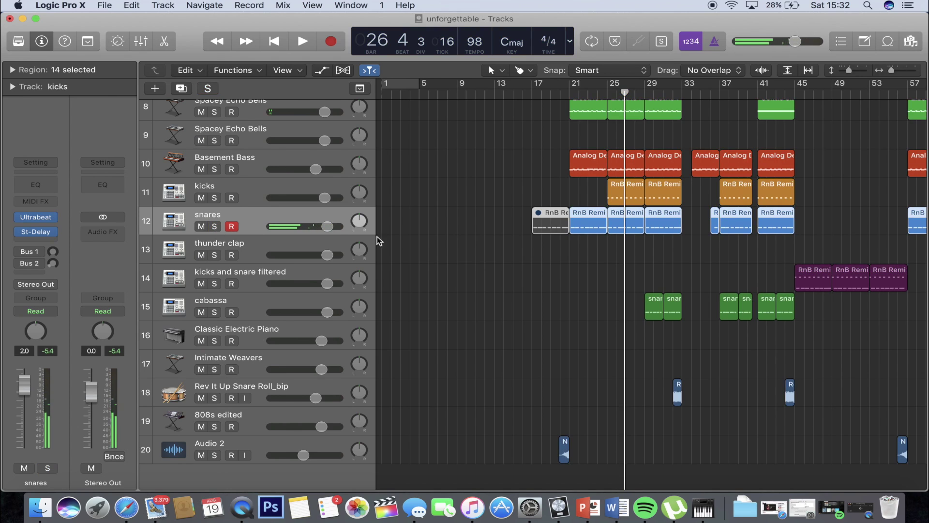
# Audition the cabassa track in solo from bar 29, and turn its solo off
pyautogui.scroll(-1, 559, 271)
pyautogui.click(644, 92)
pyautogui.click(215, 309)
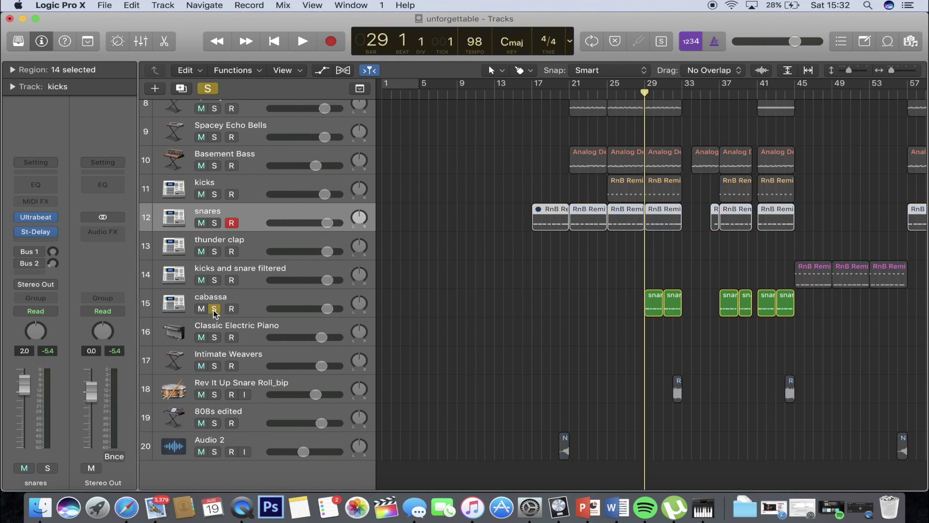
pyautogui.press('space')
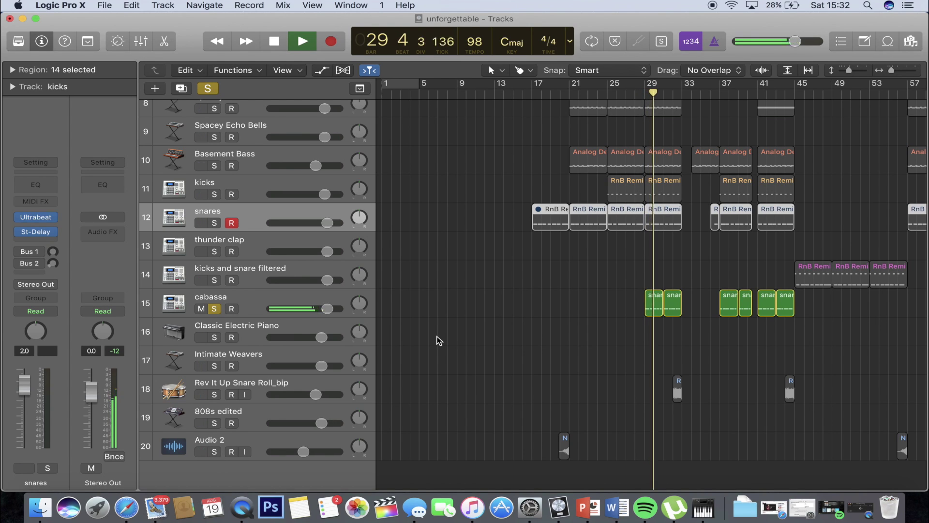
pyautogui.press('space')
pyautogui.click(215, 309)
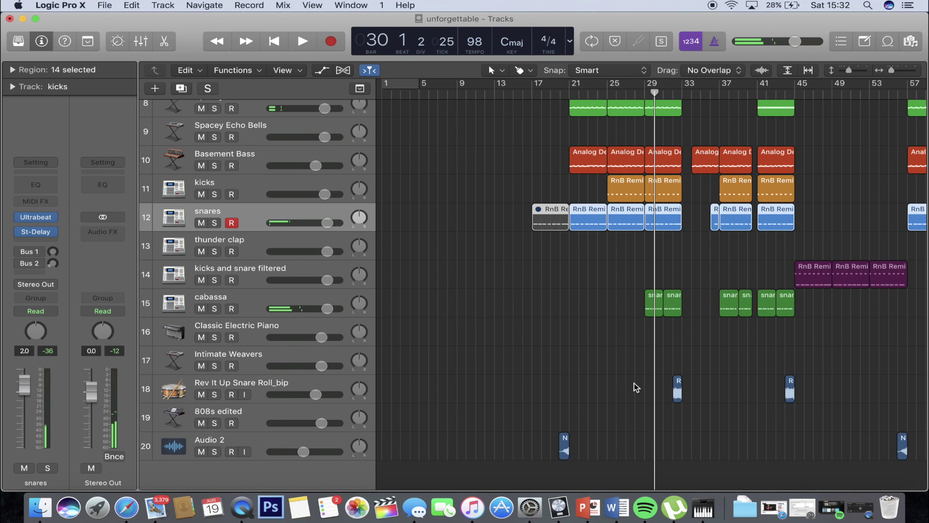
# Audition the Rev It Up Snare Roll_bip track in solo from bar 32, and turn its solo off
pyautogui.scroll(-2, 670, 271)
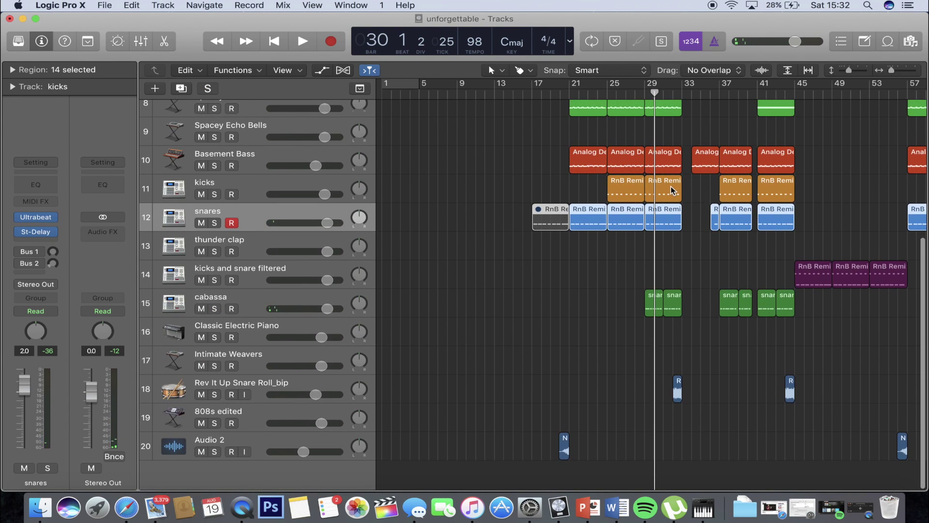
pyautogui.click(672, 95)
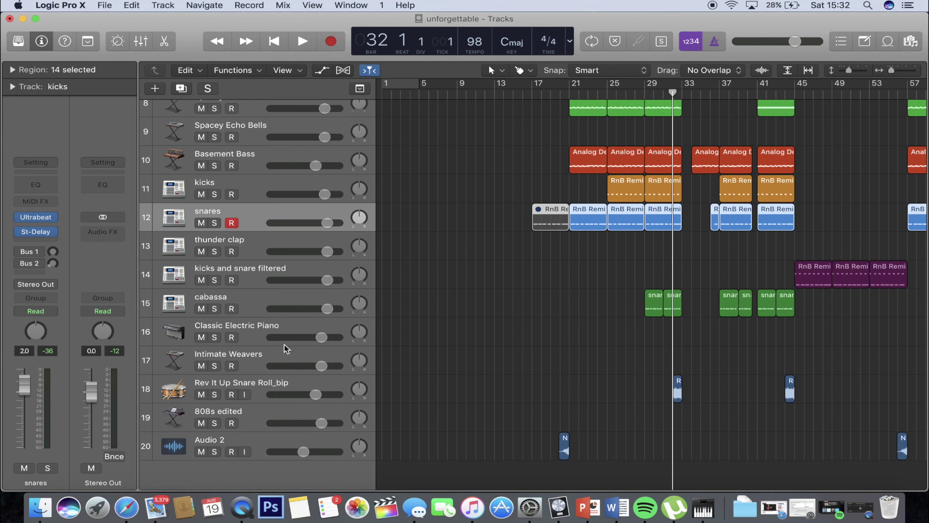
pyautogui.click(213, 394)
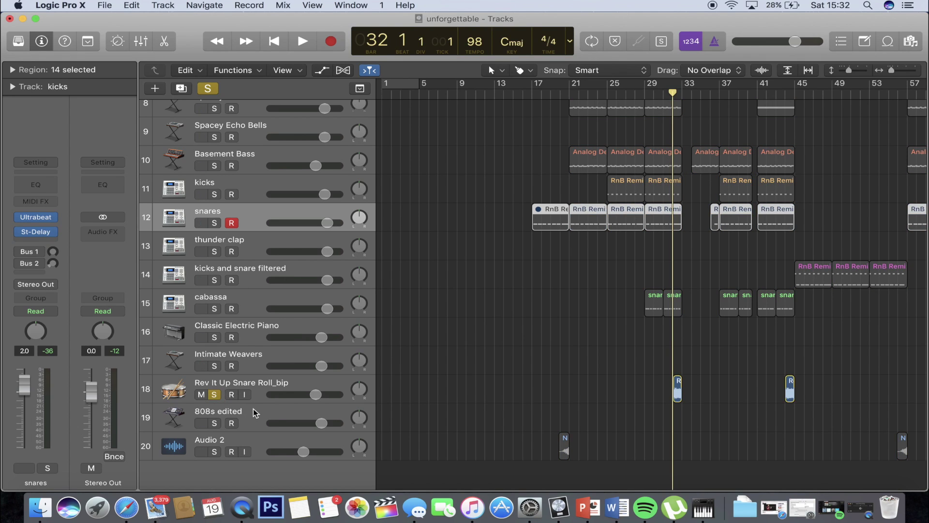
pyautogui.press('space')
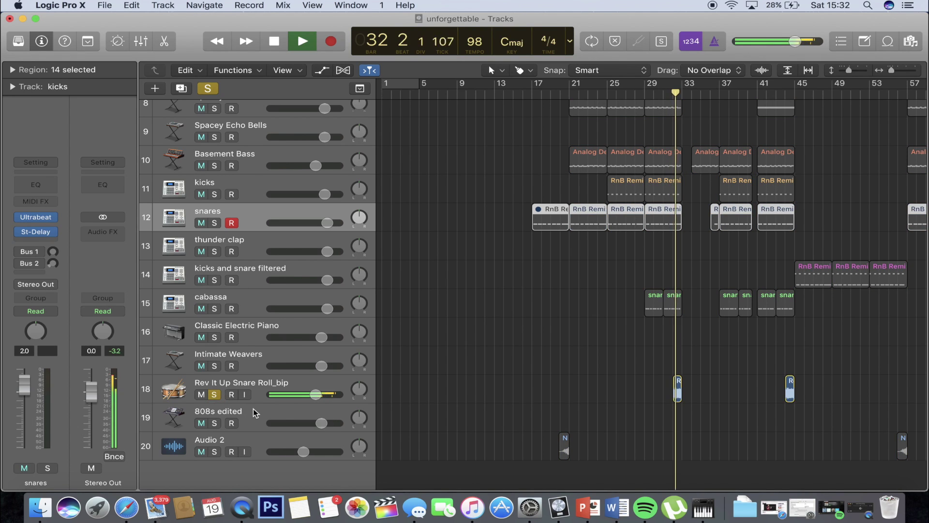
pyautogui.press('space')
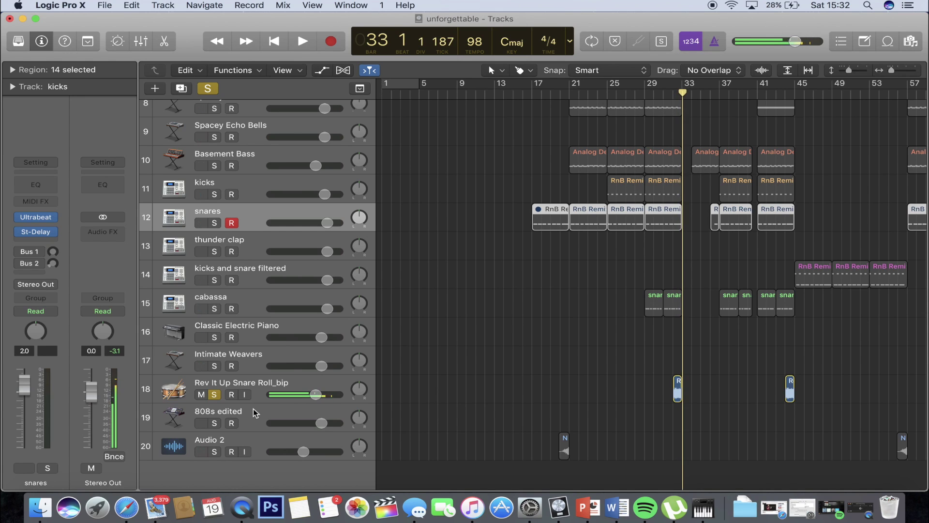
pyautogui.click(215, 395)
pyautogui.scroll(6, 558, 411)
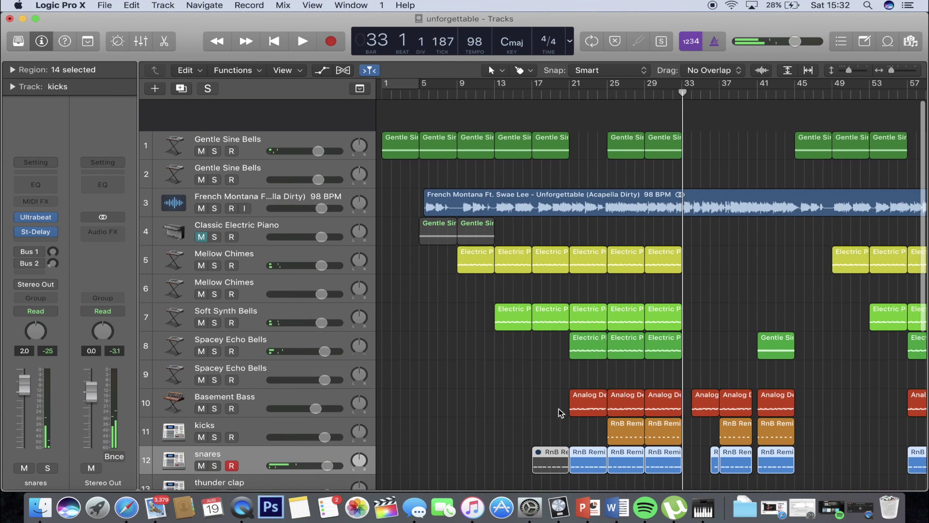
# Play the full arrangement from bar 20 to about bar 33, hiding the inspector during playback
pyautogui.click(560, 92)
pyautogui.scroll(-6, 513, 400)
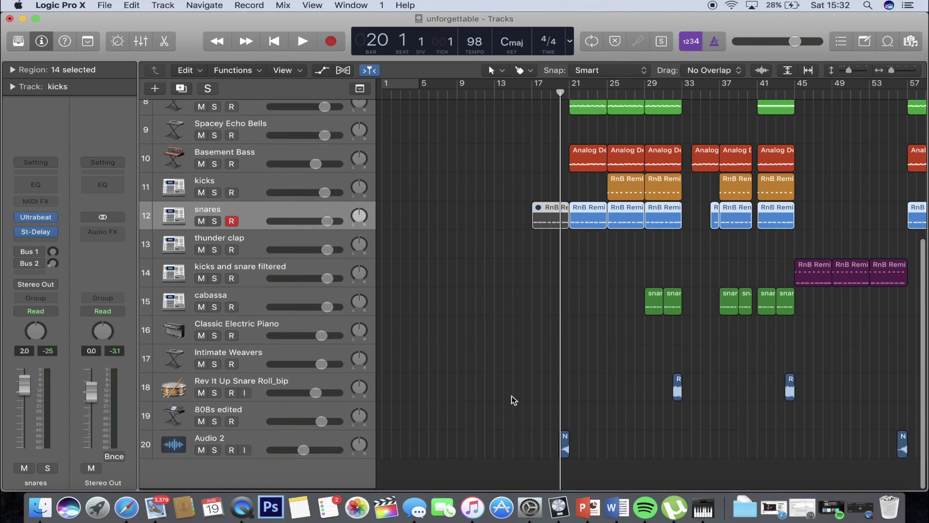
pyautogui.press('space')
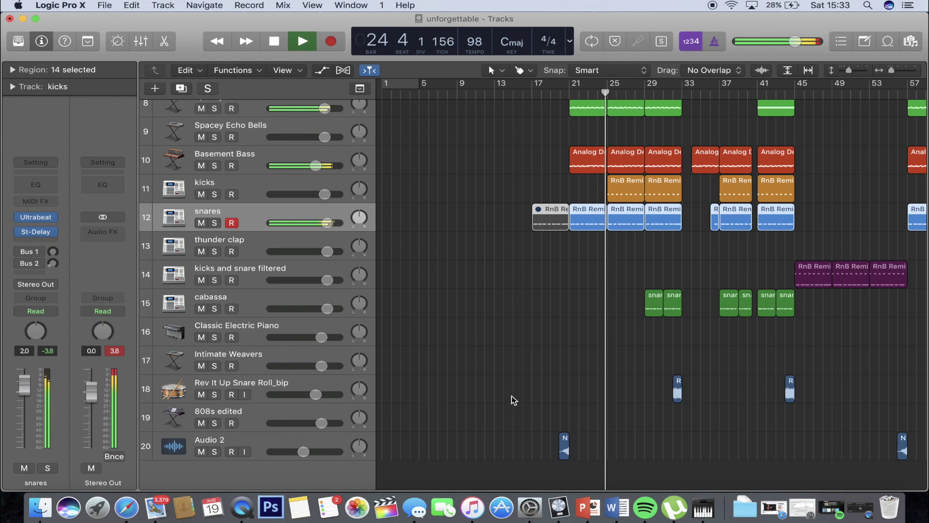
pyautogui.click(42, 43)
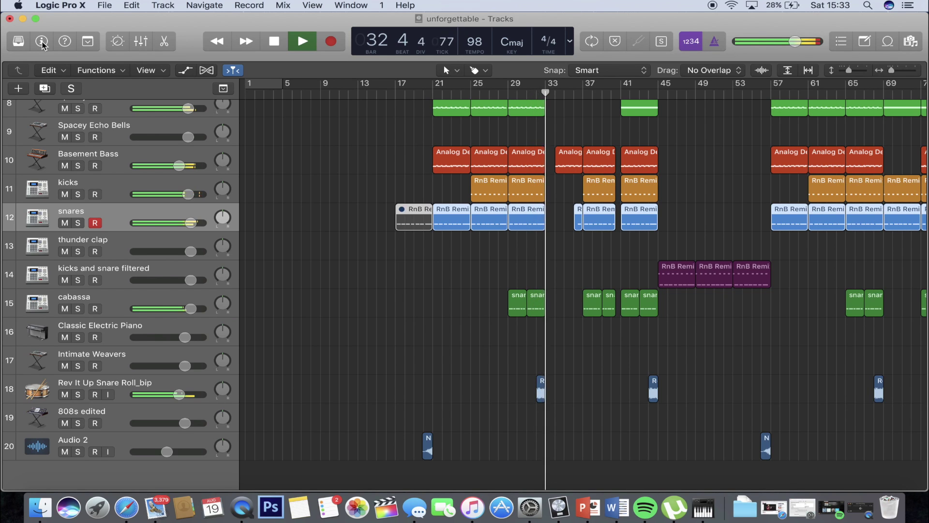
pyautogui.press('space')
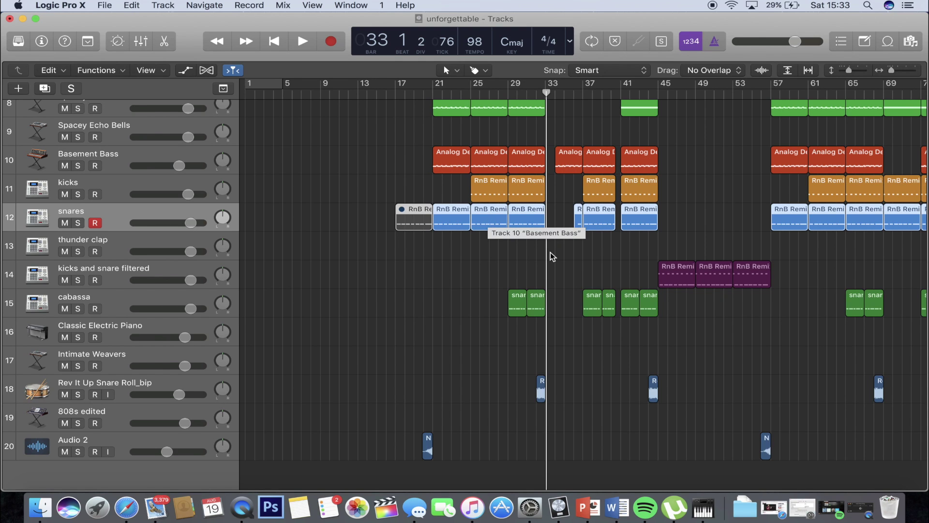
# Place the playhead at bar 34 and briefly audition the Basement Bass entry in the full mix
pyautogui.scroll(-1, 549, 255)
pyautogui.scroll(1, 549, 255)
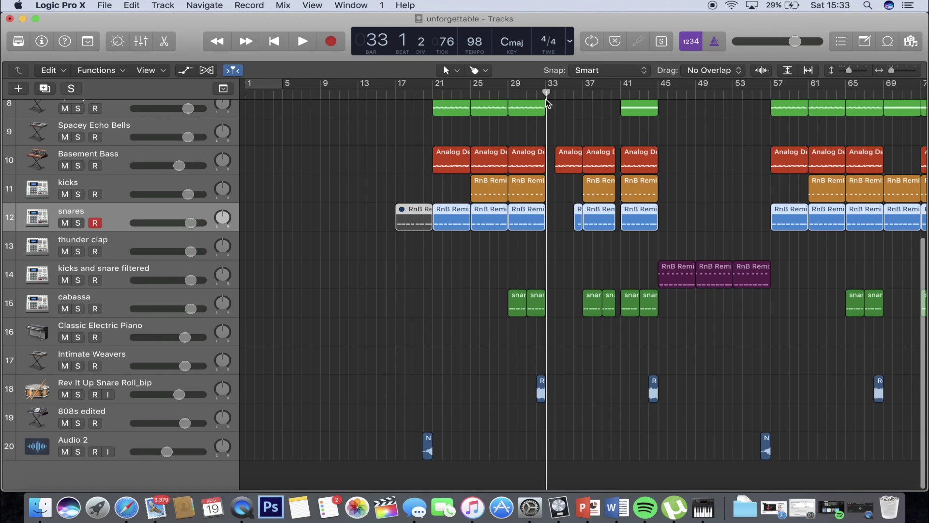
pyautogui.moveTo(540, 95); pyautogui.dragTo(537, 95)
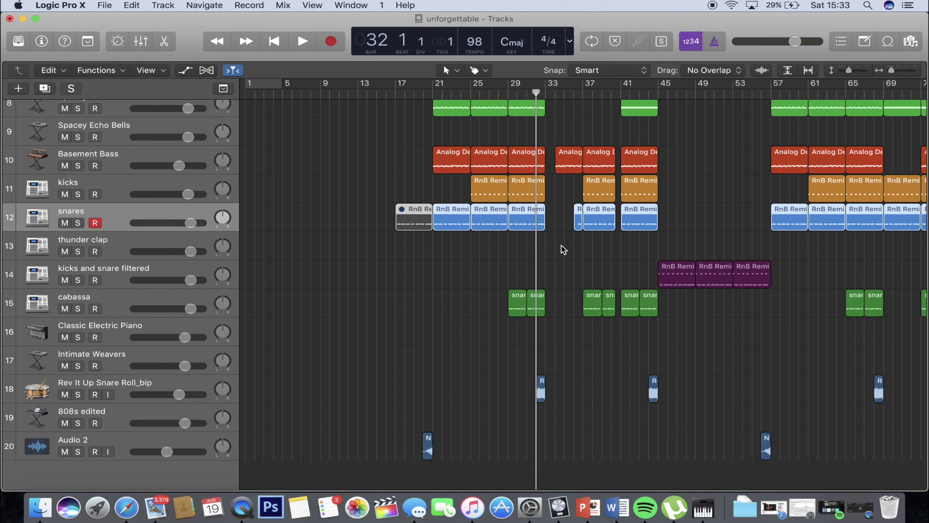
pyautogui.hscroll(1, 561, 249)
pyautogui.scroll(2, 553, 167)
pyautogui.click(537, 92)
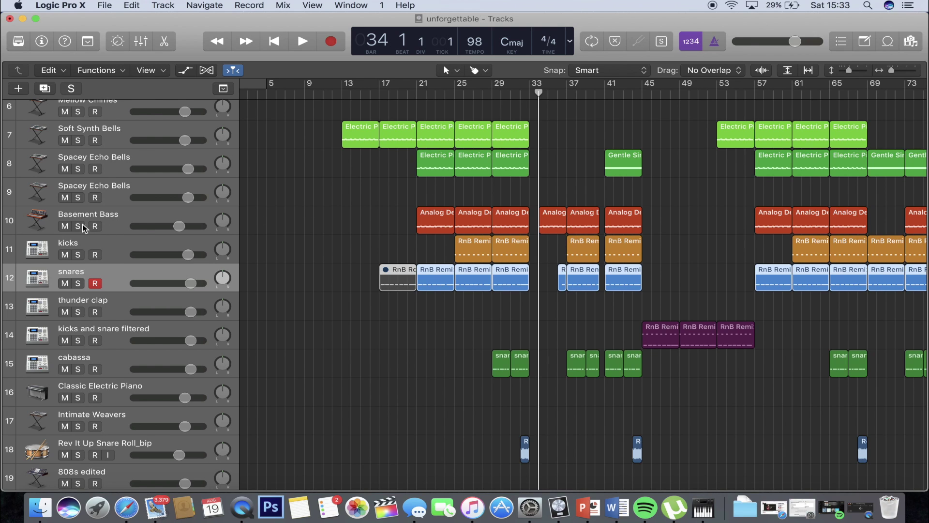
pyautogui.press('space')
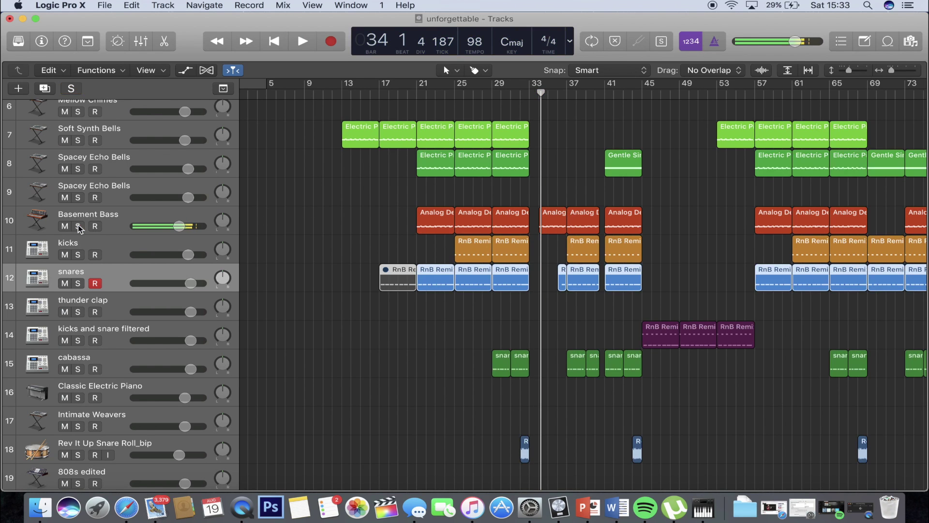
# Audition the kicks and snares tracks together in solo from bar 37, and turn both solos off
pyautogui.scroll(-2, 603, 338)
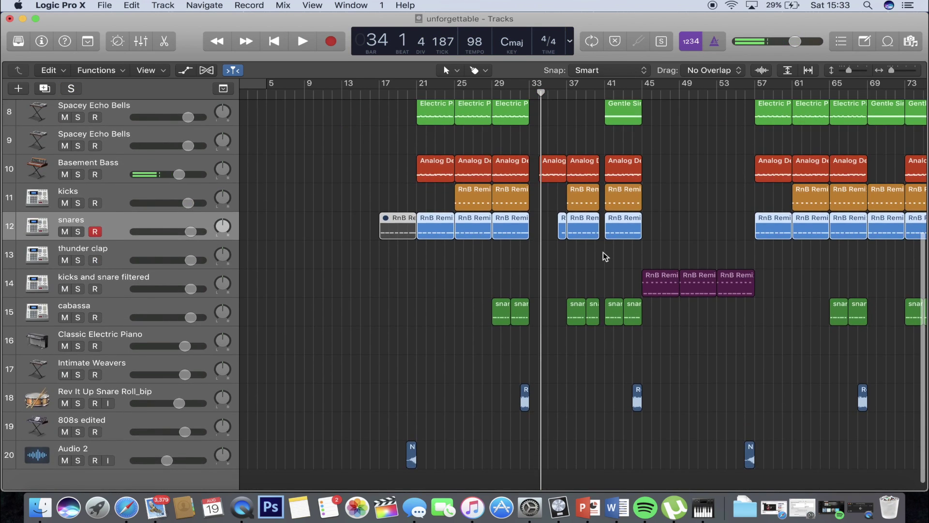
pyautogui.click(557, 94)
pyautogui.click(565, 92)
pyautogui.click(78, 203)
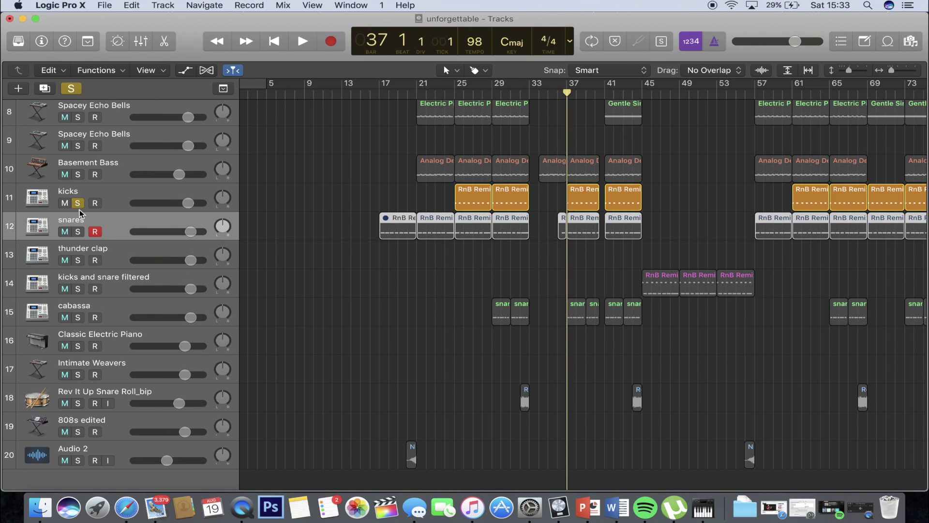
pyautogui.click(78, 232)
pyautogui.press('space')
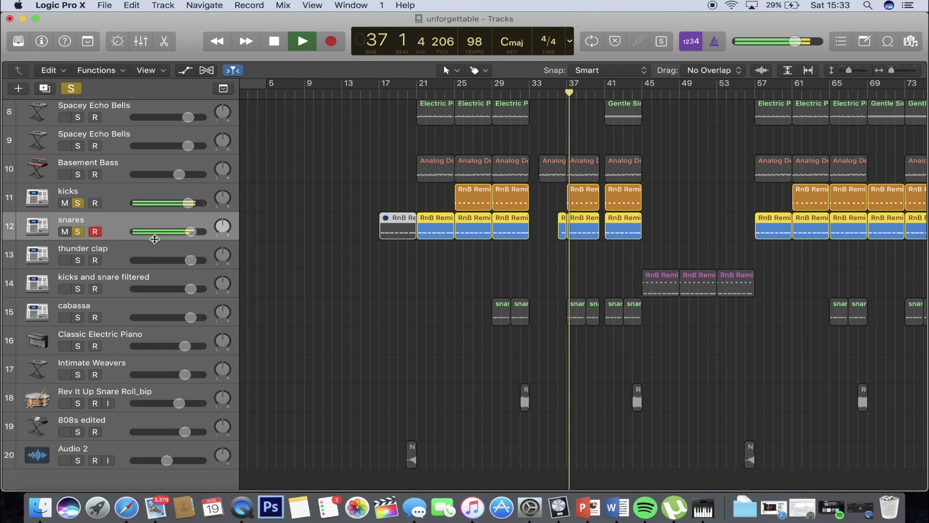
pyautogui.click(78, 234)
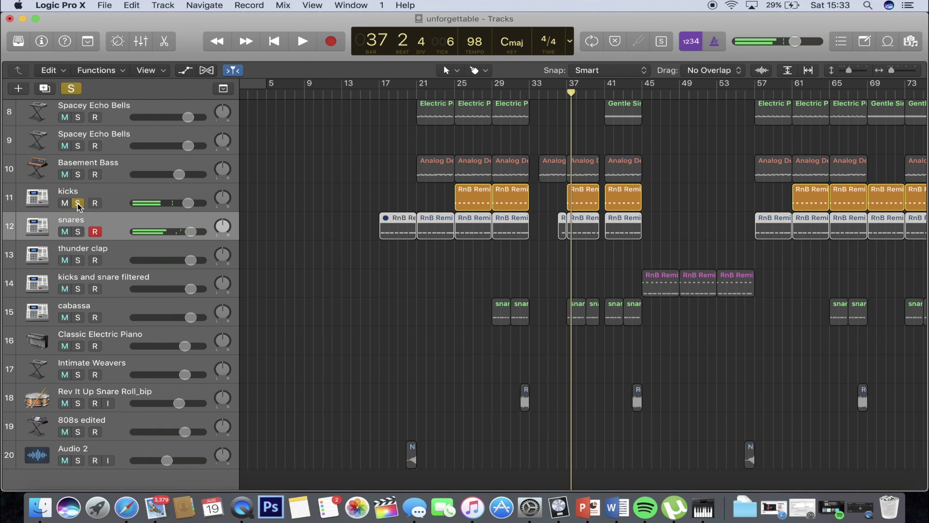
pyautogui.click(78, 205)
# Audition the cabassa track in solo to about bar 38, and turn its solo off
pyautogui.click(77, 317)
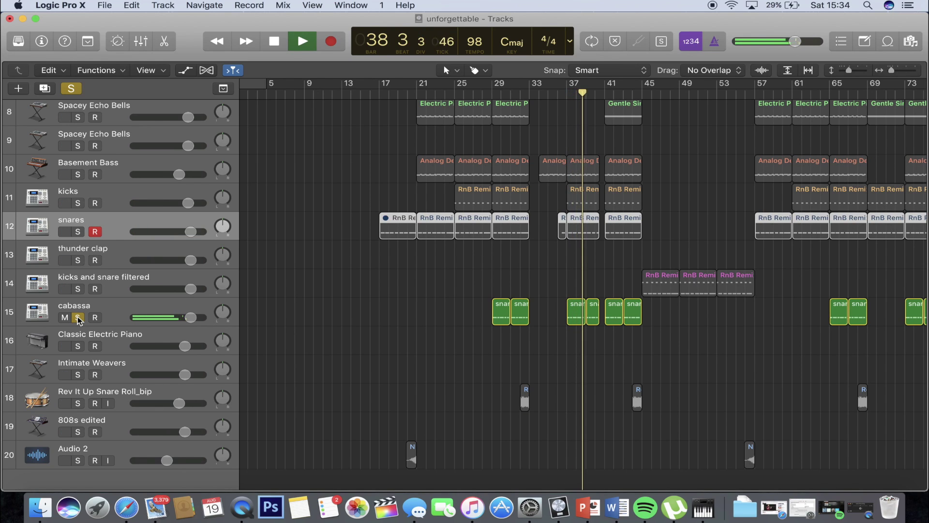
pyautogui.press('space')
pyautogui.click(77, 317)
# Audition the Spacey Echo Bells on track 8 briefly in solo from bar 23, and turn its solo off
pyautogui.scroll(1, 626, 211)
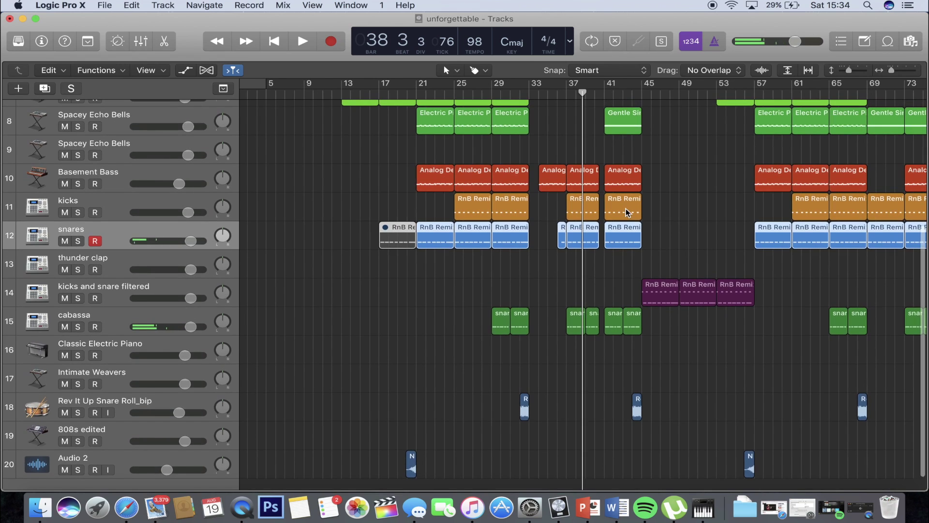
pyautogui.scroll(8, 614, 118)
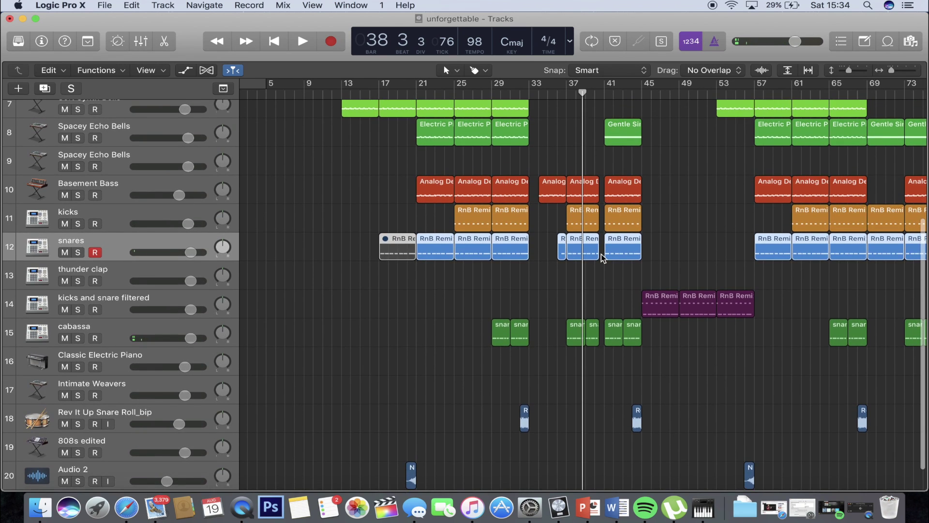
pyautogui.scroll(3, 601, 250)
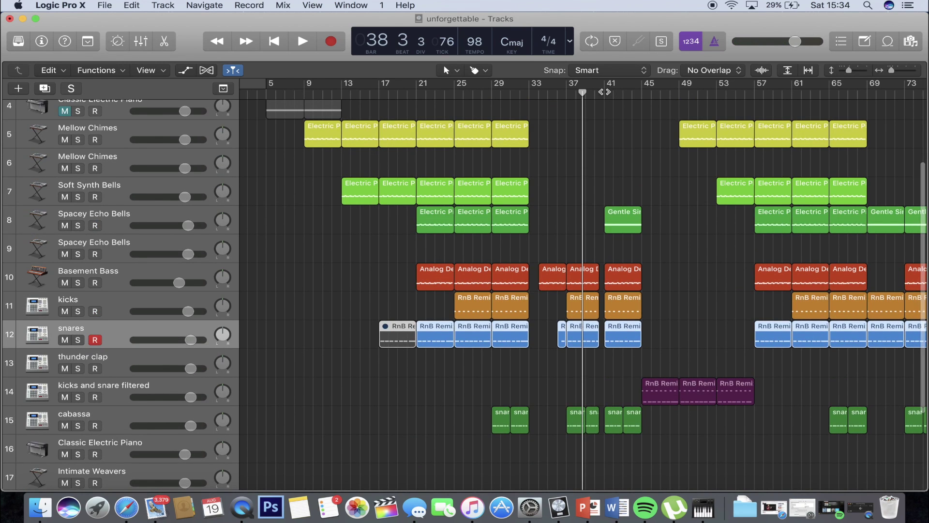
pyautogui.click(433, 97)
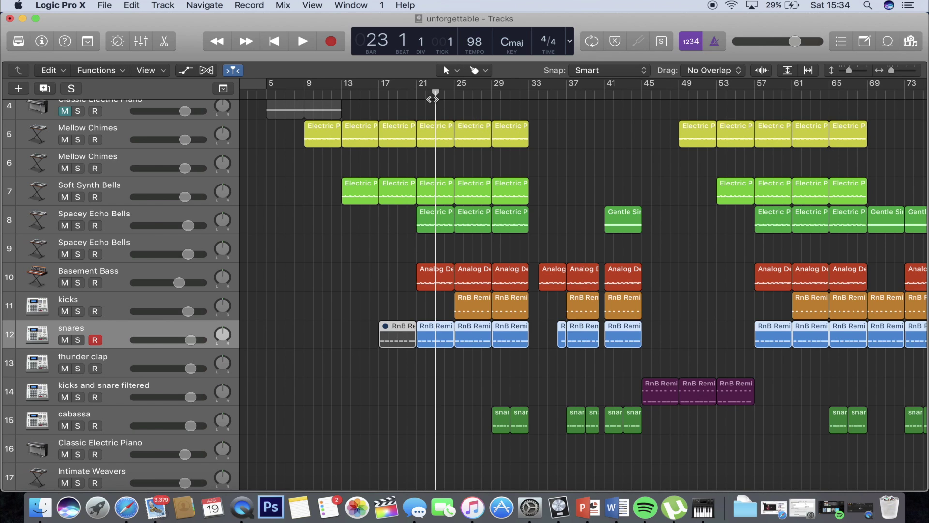
pyautogui.click(78, 225)
pyautogui.press('space')
pyautogui.press('space')
pyautogui.click(78, 225)
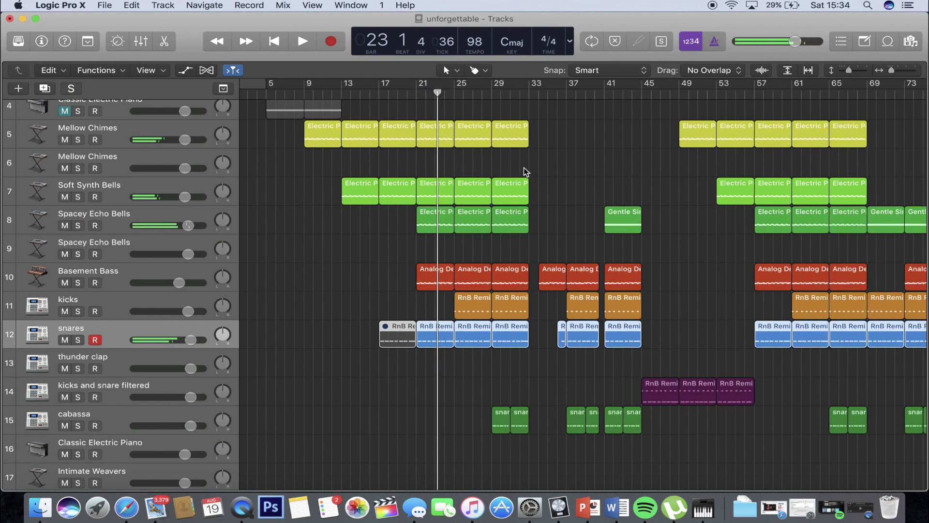
# Audition track 8's Spacey Echo Bells in solo from bar 40 to about bar 44, and turn its solo off
pyautogui.click(596, 94)
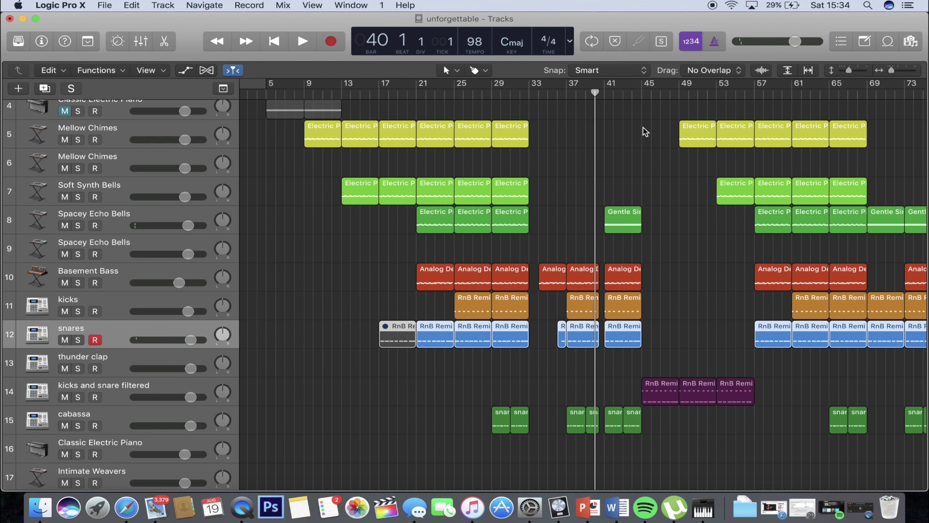
pyautogui.click(78, 225)
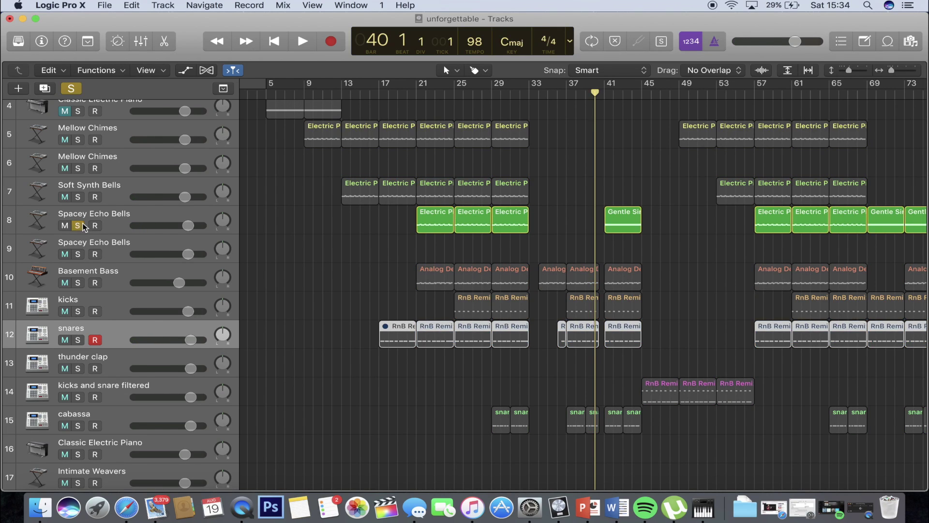
pyautogui.hscroll(3, 562, 279)
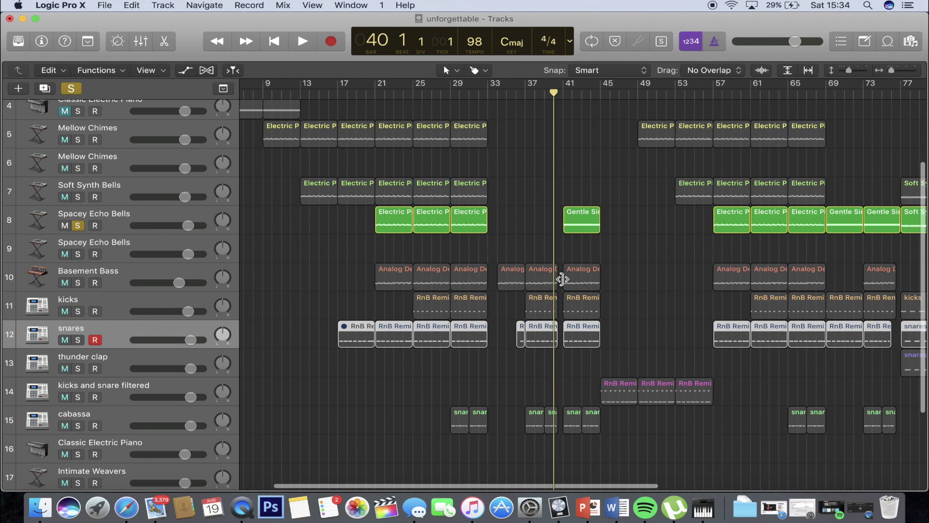
pyautogui.press('space')
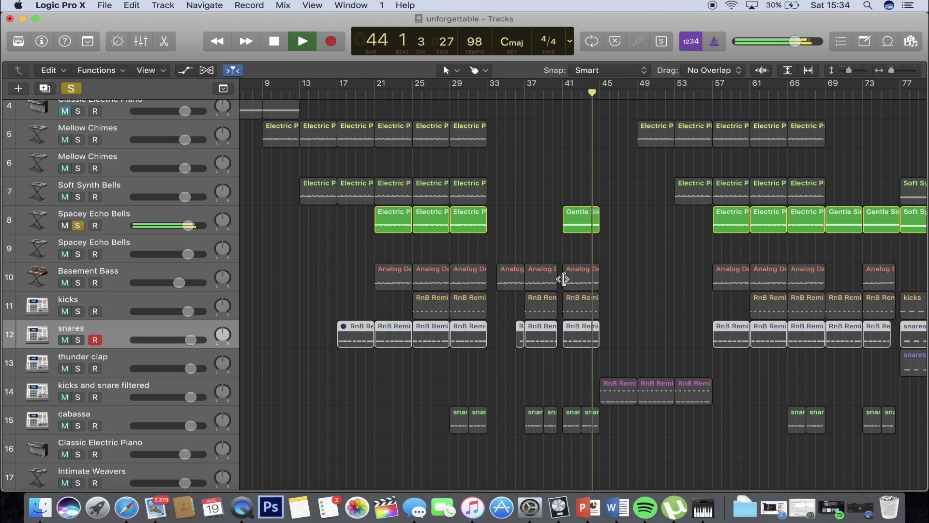
pyautogui.click(78, 226)
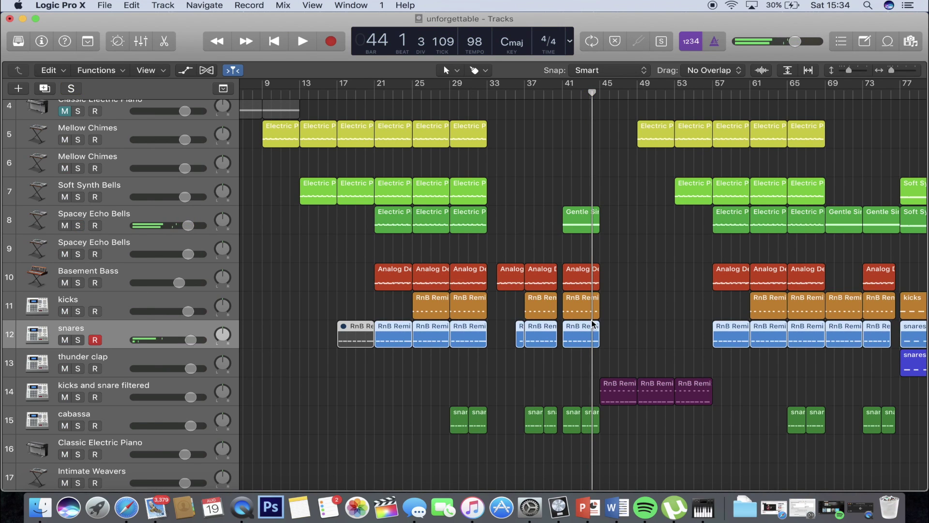
# Play the full arrangement from bar 32 to the end of bar 44
pyautogui.click(479, 95)
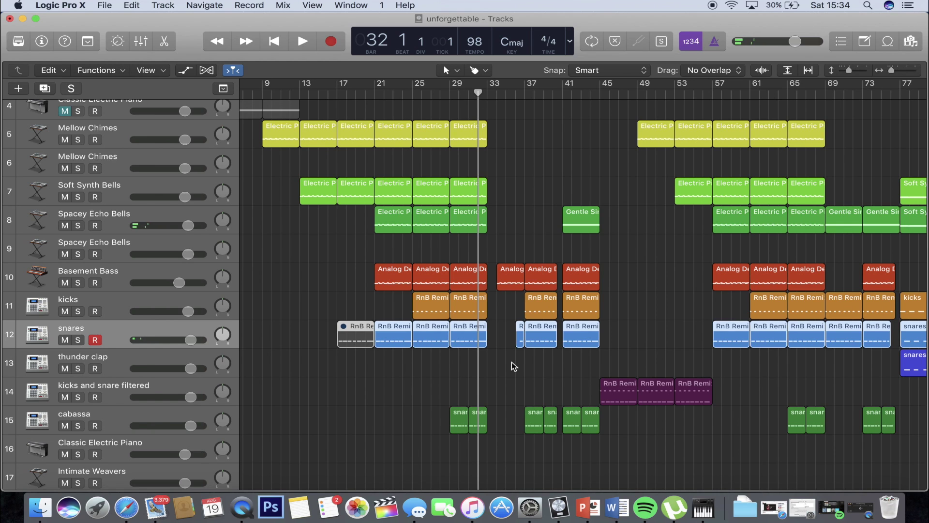
pyautogui.scroll(-5, 511, 362)
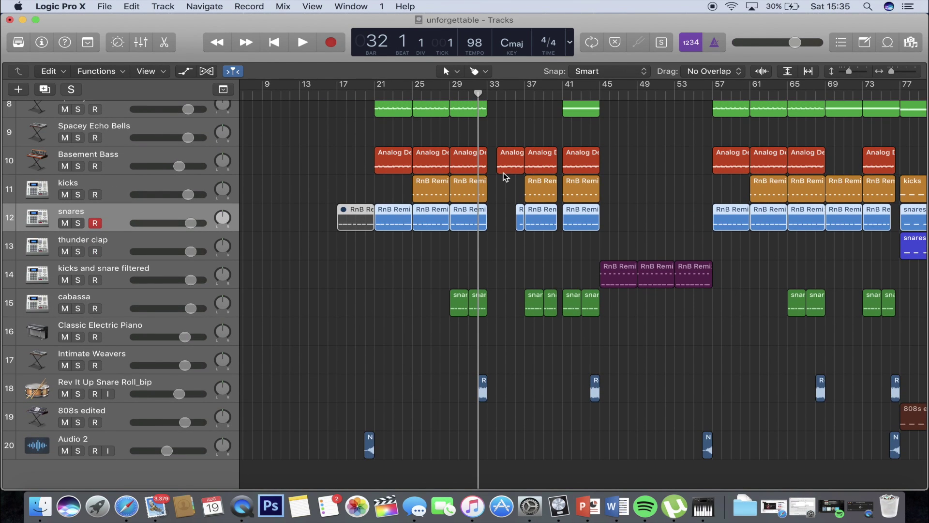
pyautogui.press('space')
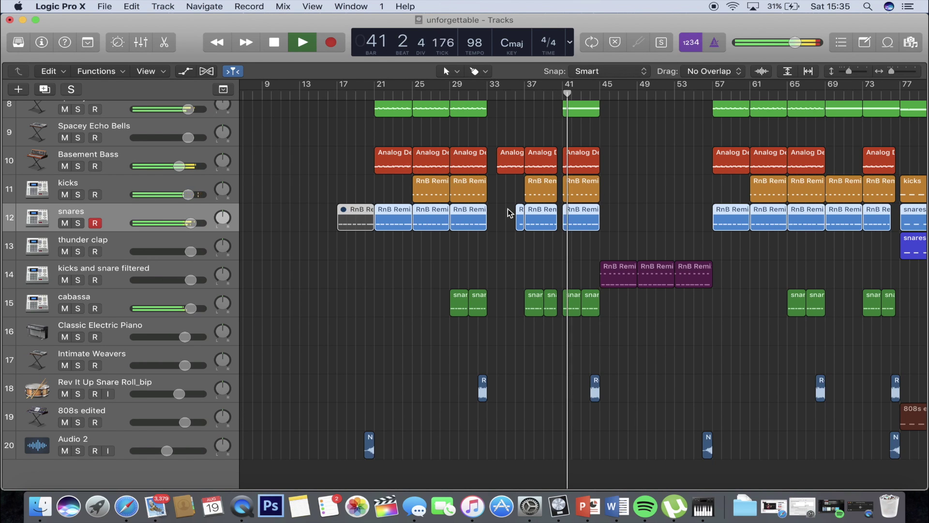
pyautogui.scroll(3, 507, 208)
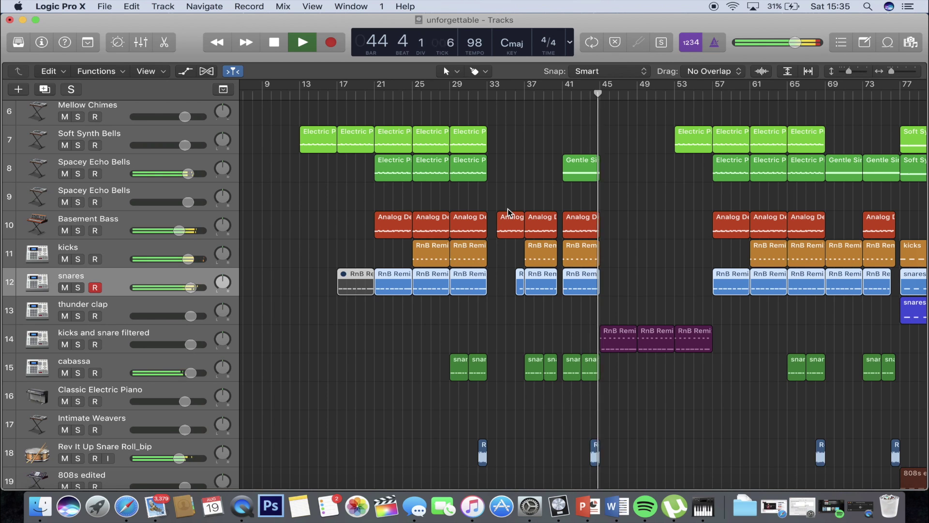
pyautogui.press('space')
# Look over the tracks' regions starting at bar 45, and briefly solo the kicks and snare filtered track without playing it
pyautogui.scroll(-3, 649, 245)
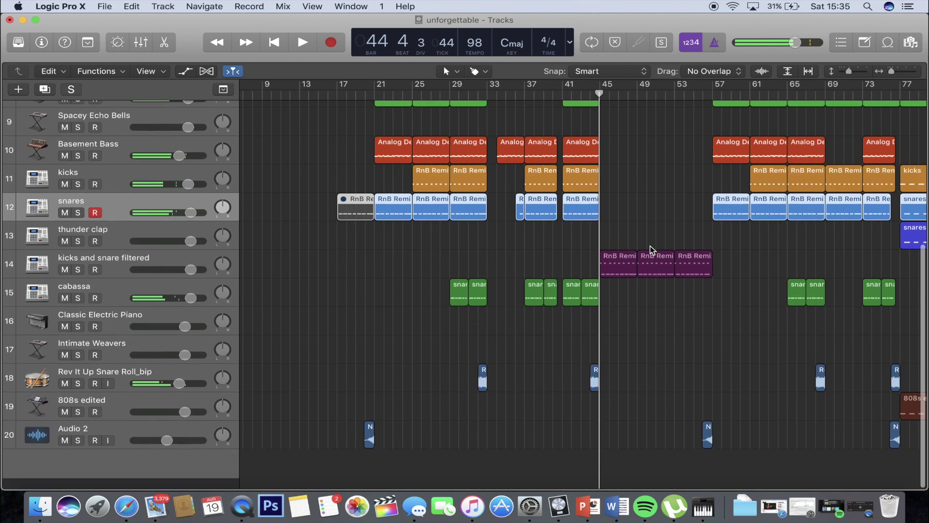
pyautogui.scroll(8, 599, 163)
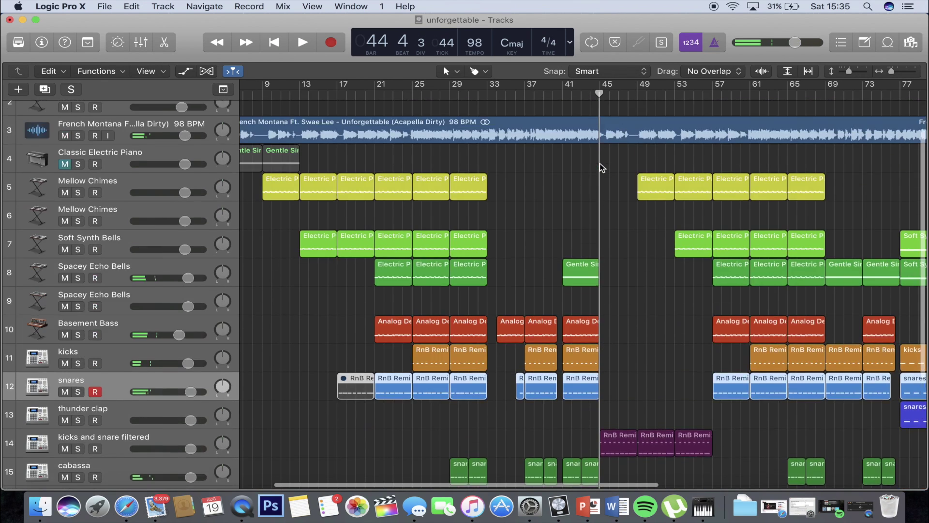
pyautogui.scroll(1, 633, 270)
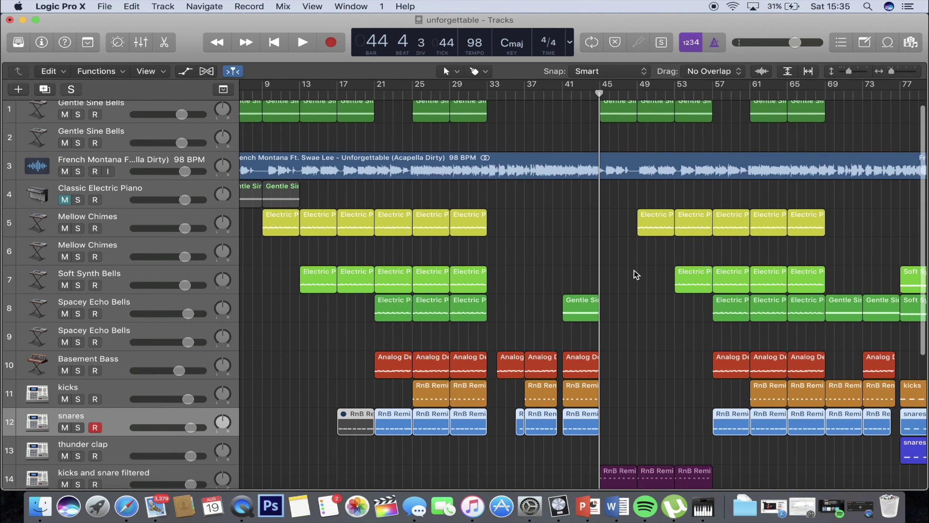
pyautogui.scroll(-6, 633, 270)
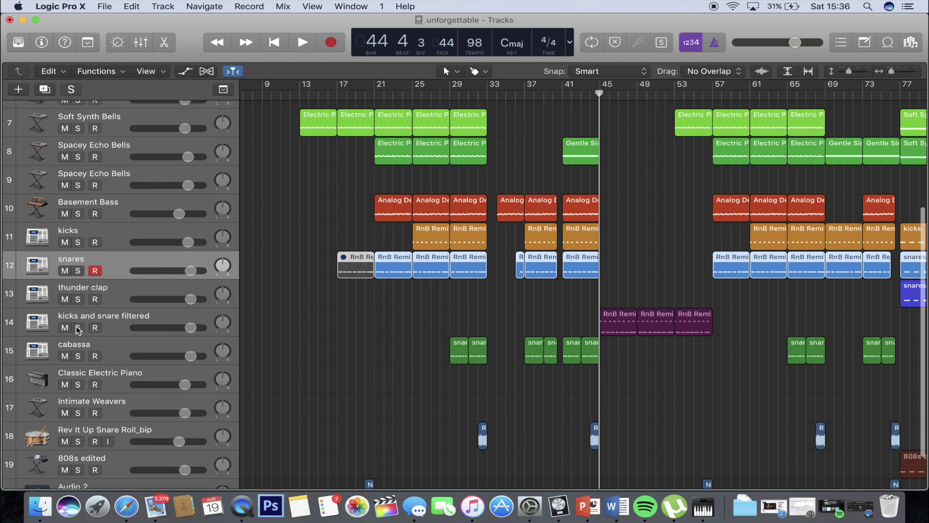
pyautogui.click(78, 327)
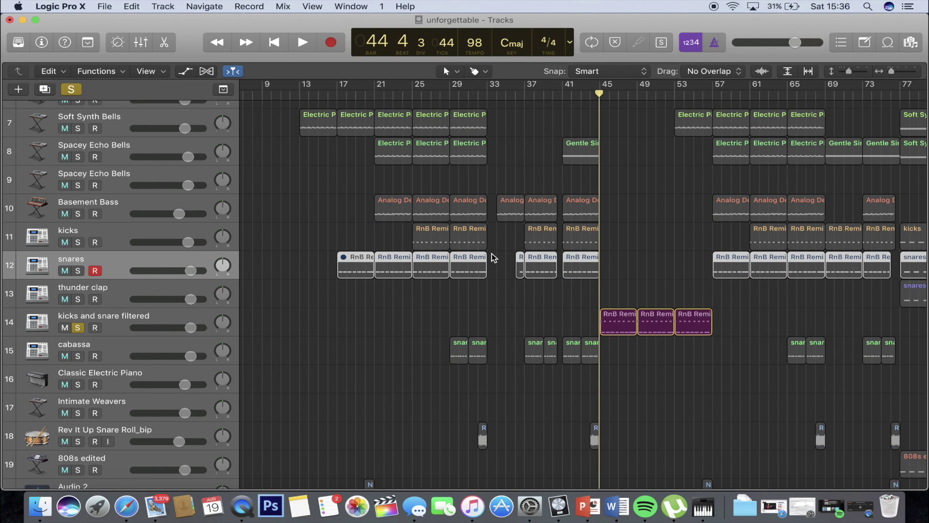
pyautogui.click(77, 327)
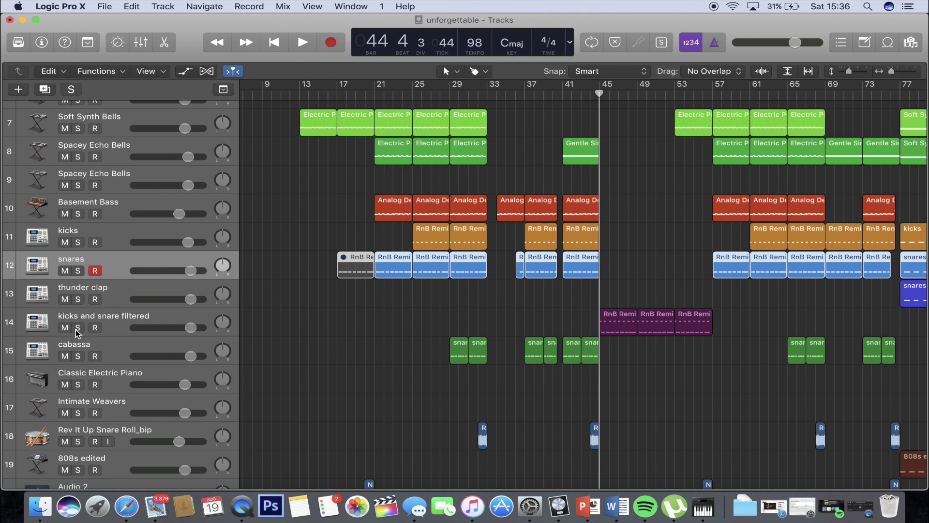
# Audition the kicks and snares tracks together in solo briefly from bar 41, and turn both solos off
pyautogui.click(78, 271)
pyautogui.click(78, 242)
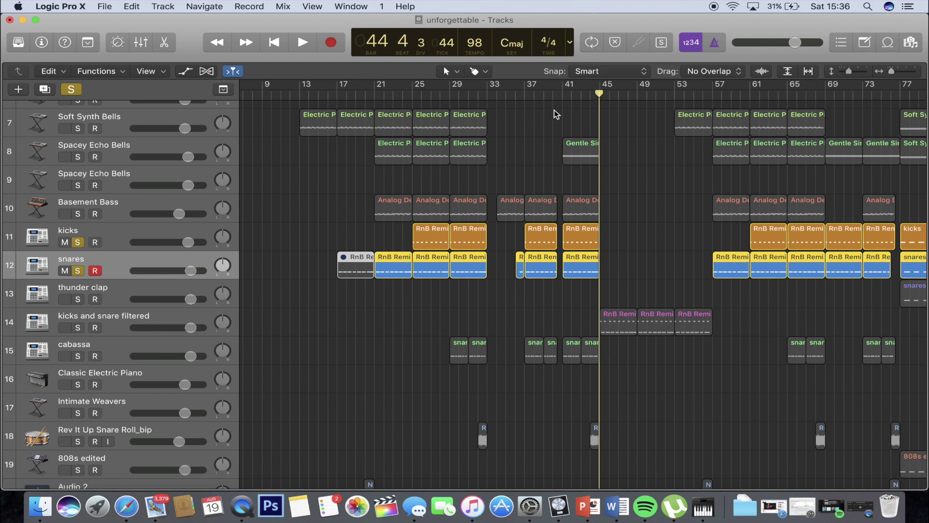
pyautogui.click(565, 95)
pyautogui.press('space')
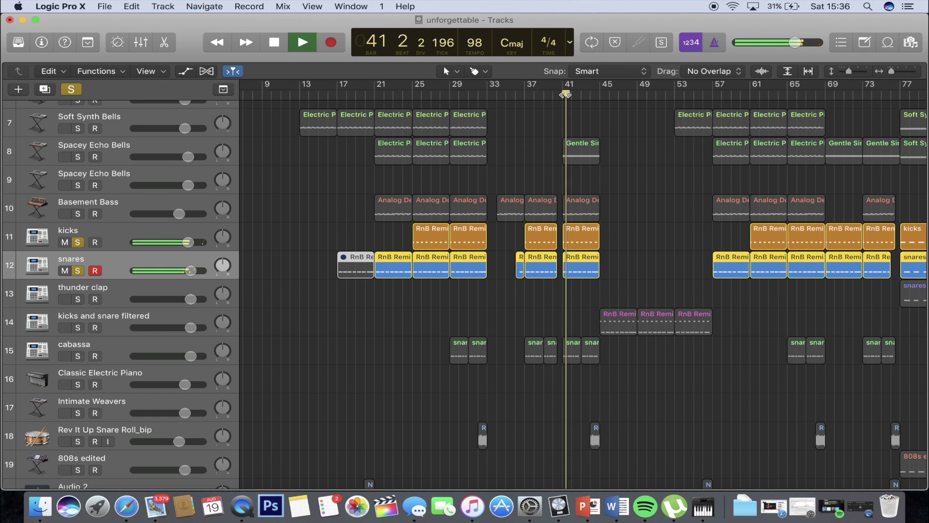
pyautogui.press('space')
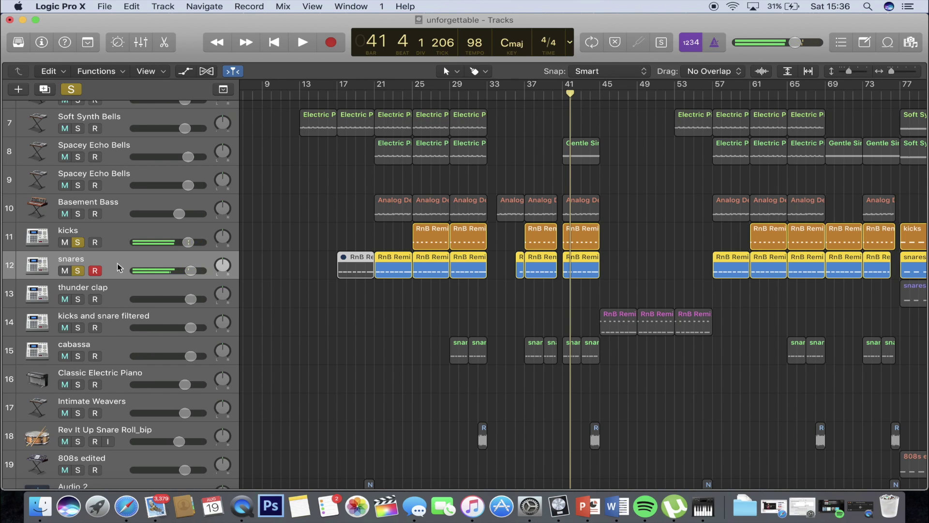
pyautogui.click(77, 270)
pyautogui.click(77, 242)
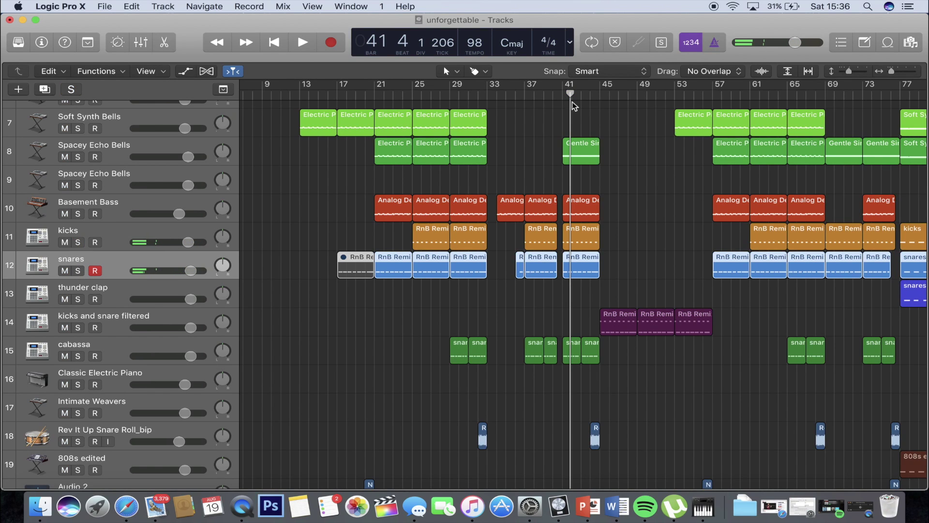
# Audition the kicks and snare filtered track in solo from bar 45 to the end of bar 46, and turn its solo off
pyautogui.click(593, 94)
pyautogui.click(599, 94)
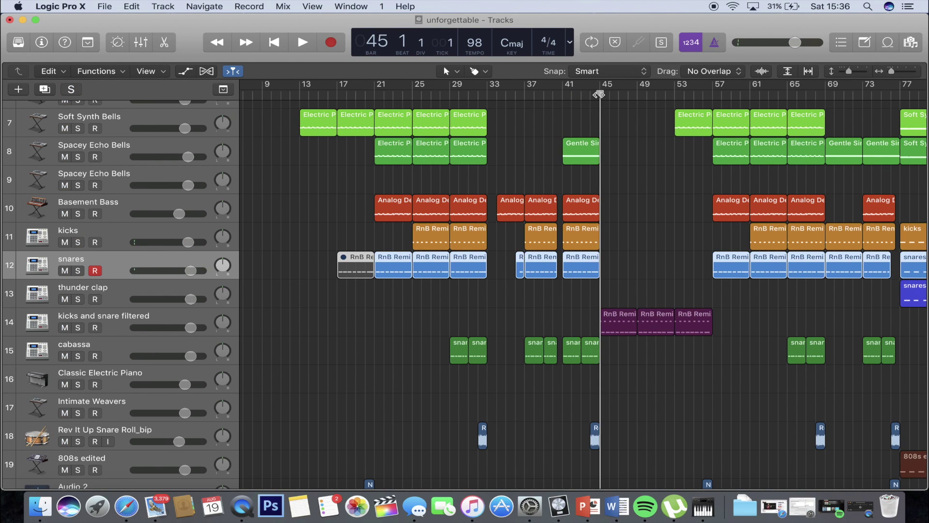
pyautogui.click(79, 327)
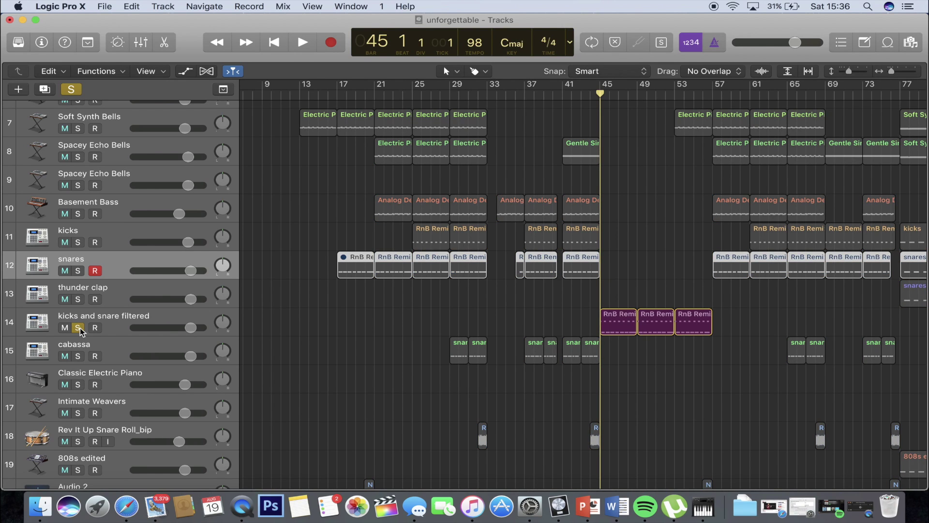
pyautogui.press('space')
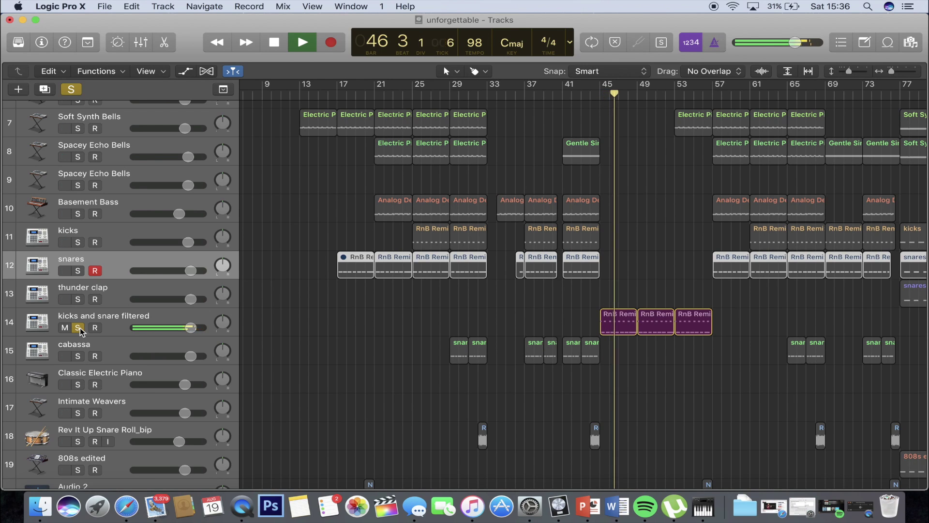
pyautogui.press('space')
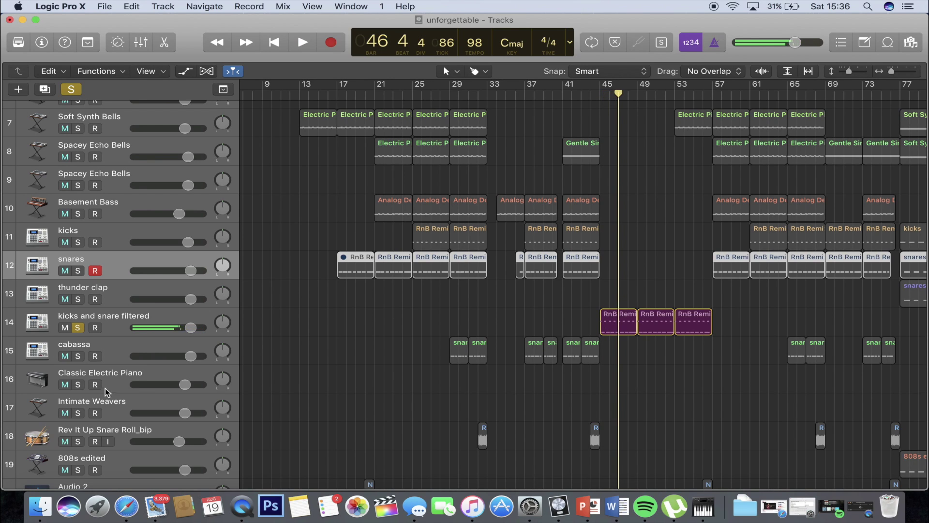
pyautogui.click(77, 328)
# Place the playhead at the end of bar 52 and show the tracks' automation
pyautogui.click(675, 92)
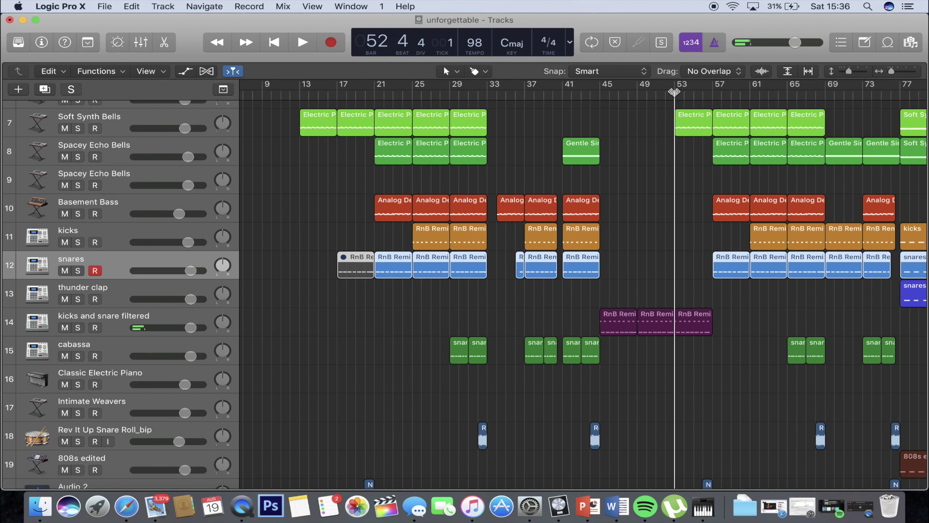
pyautogui.click(189, 71)
pyautogui.click(186, 71)
pyautogui.click(187, 71)
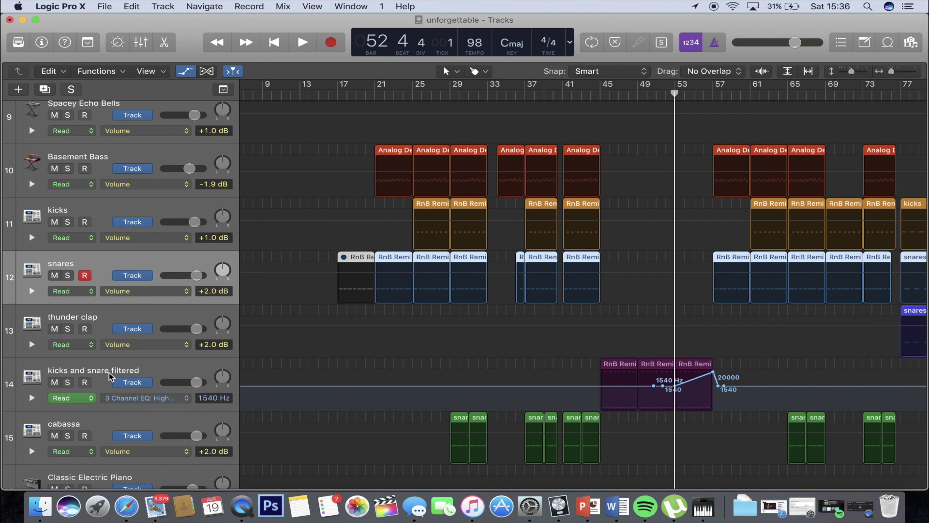
# Play the kicks and snare filtered track's EQ automation rise up to bar 55, soloing it during playback, and unsolo it and hide the automation
pyautogui.click(110, 375)
pyautogui.press('space')
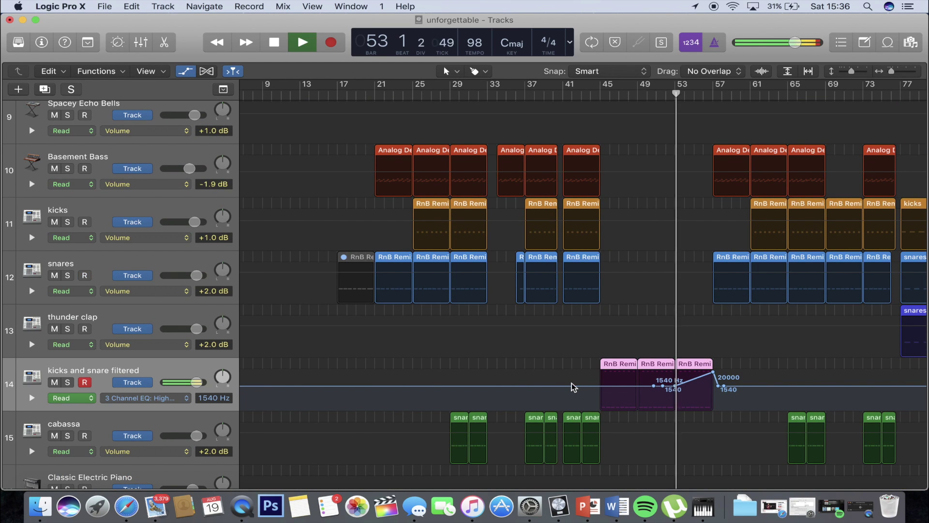
pyautogui.click(67, 382)
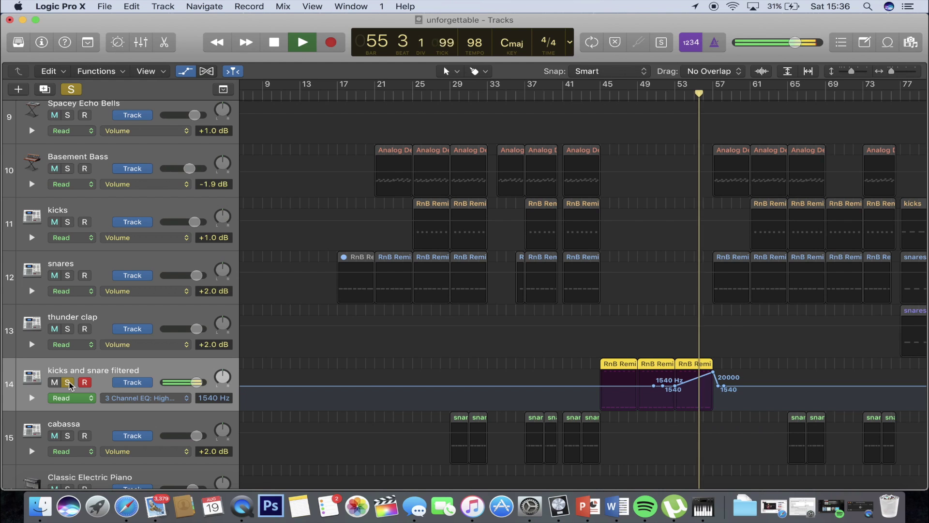
pyautogui.click(69, 382)
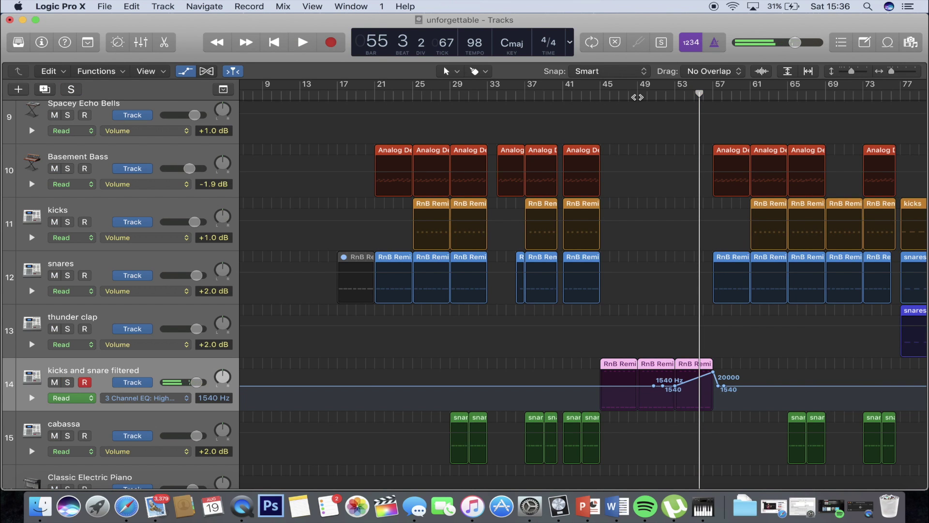
pyautogui.click(187, 71)
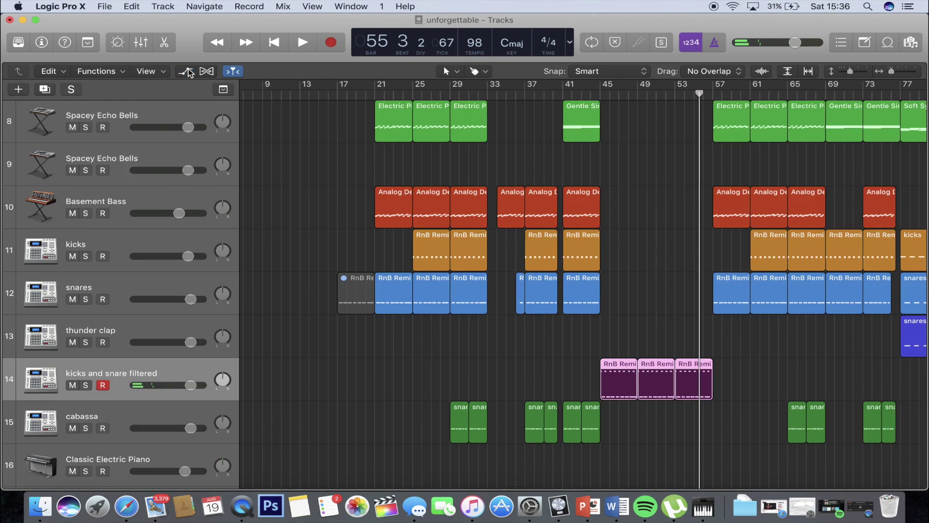
# Play the full arrangement from about bar 44 to the end of bar 56
pyautogui.click(599, 95)
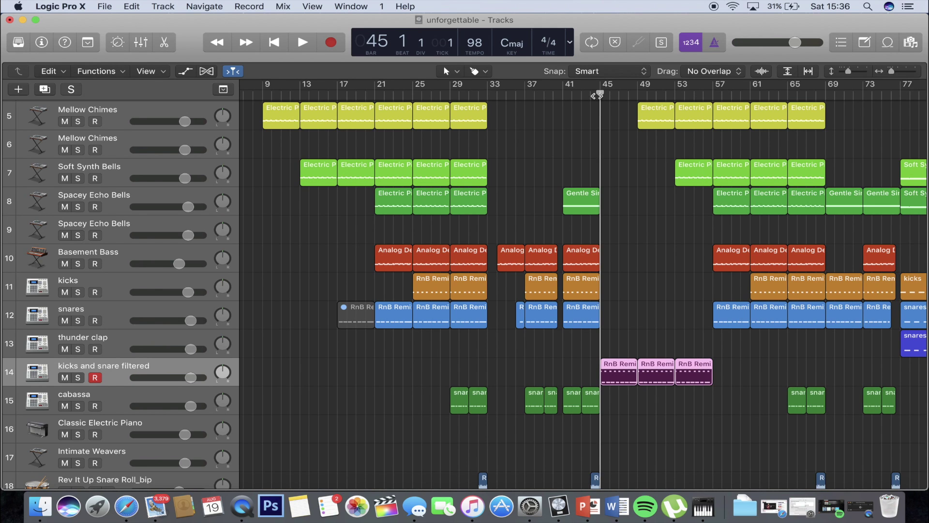
pyautogui.scroll(-5, 670, 298)
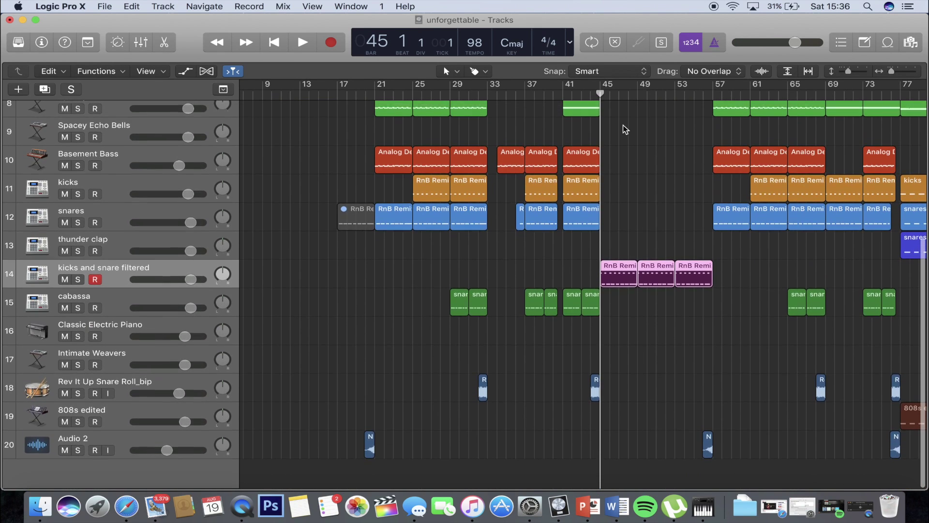
pyautogui.click(589, 92)
pyautogui.press('space')
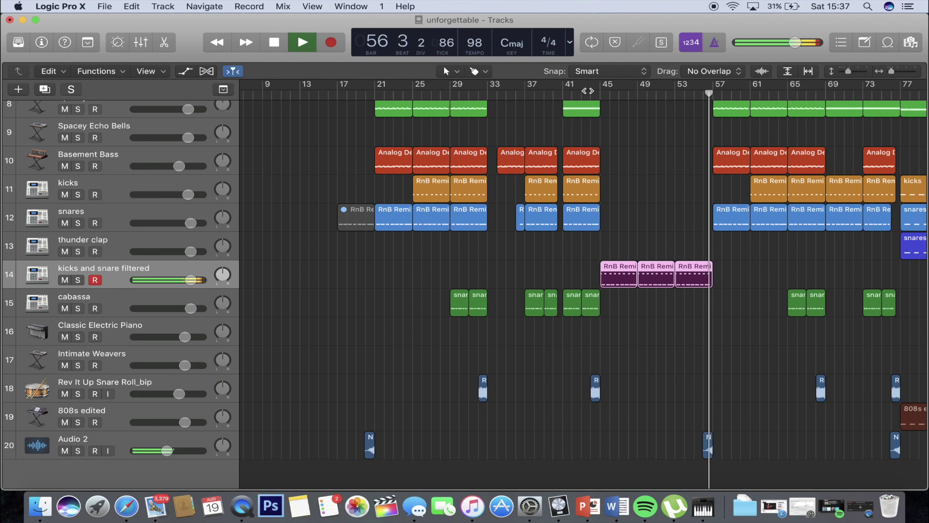
pyautogui.press('space')
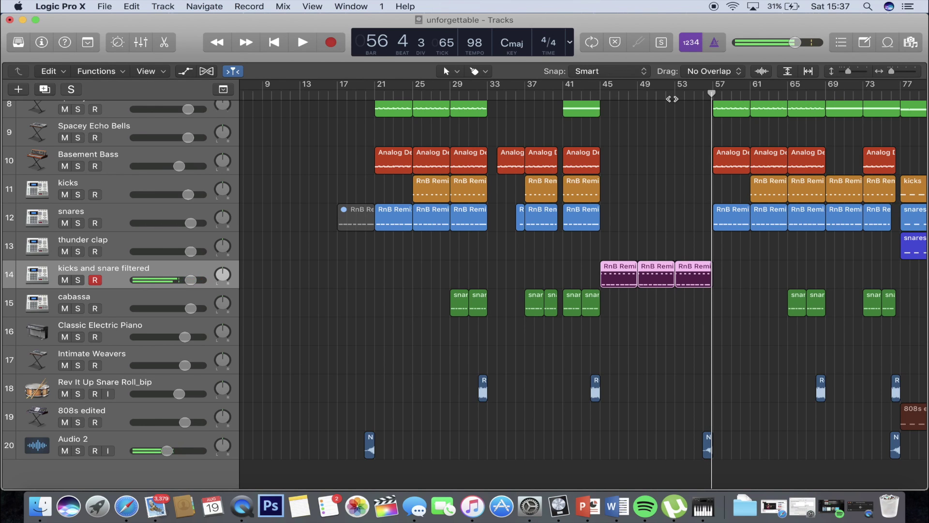
# Audition the Audio 2 track in solo from bar 56 to the start of bar 57, and turn its solo off
pyautogui.click(78, 451)
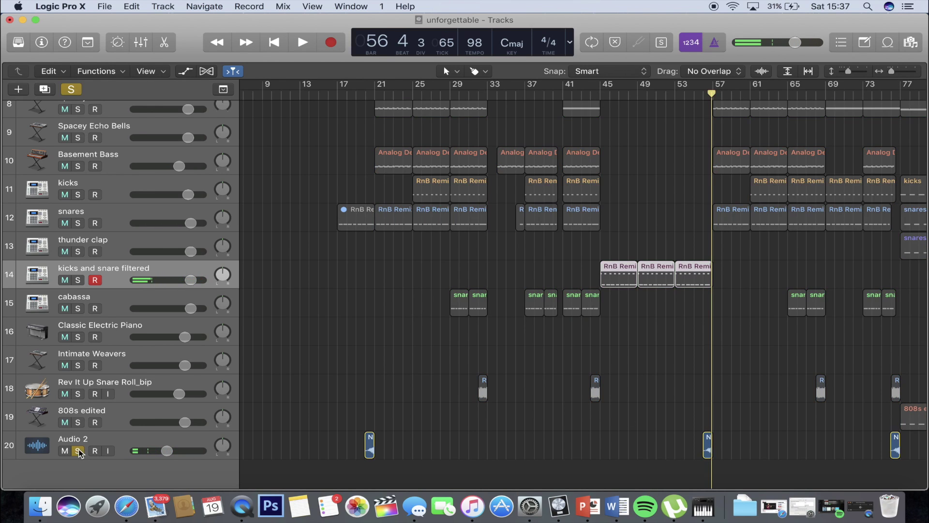
pyautogui.click(700, 96)
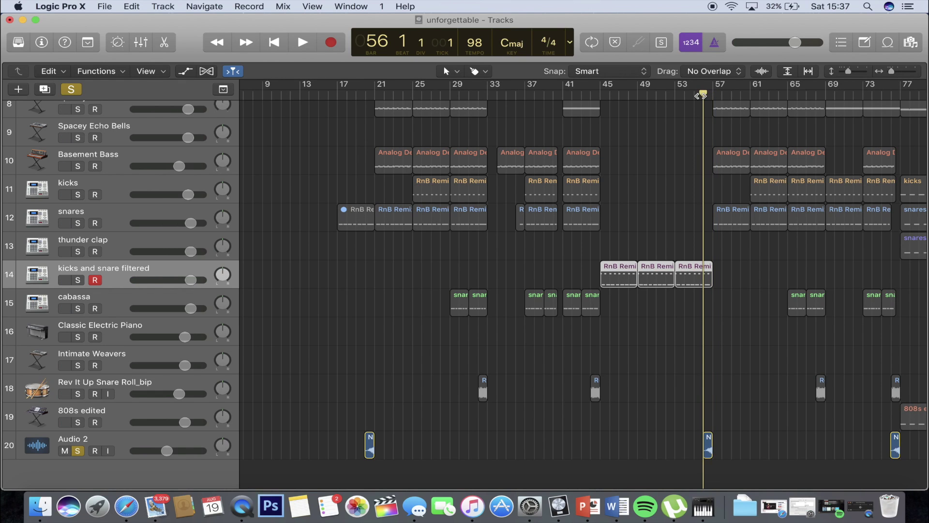
pyautogui.press('space')
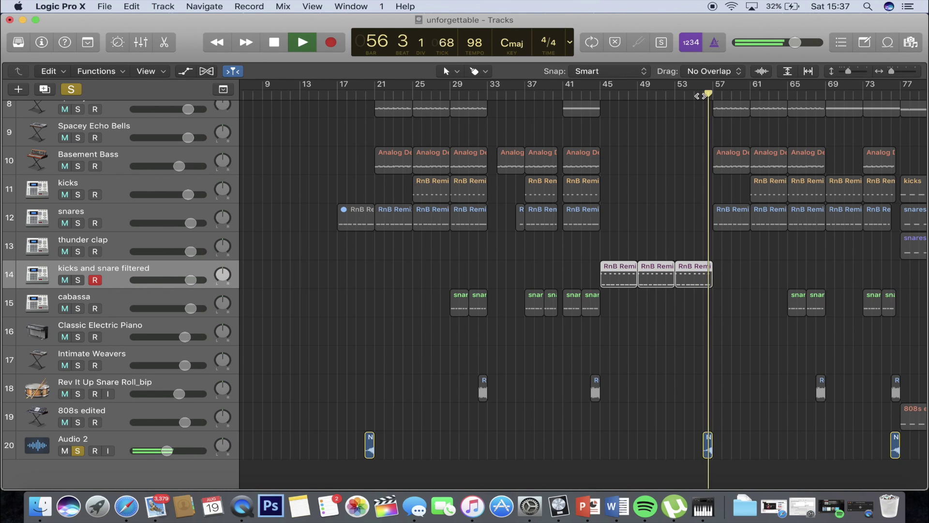
pyautogui.press('space')
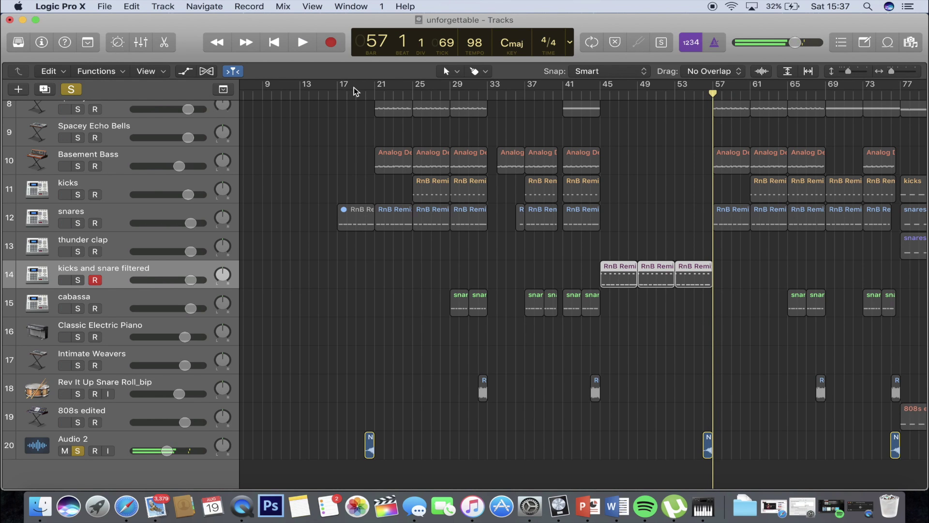
pyautogui.click(78, 451)
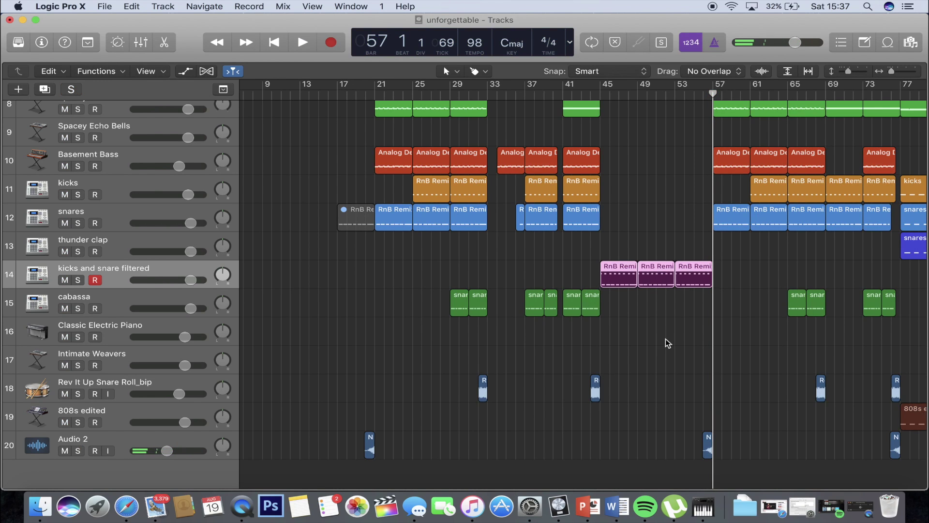
# Look over the tracks' regions from bar 57 onward and play the start of that section briefly
pyautogui.scroll(5, 665, 338)
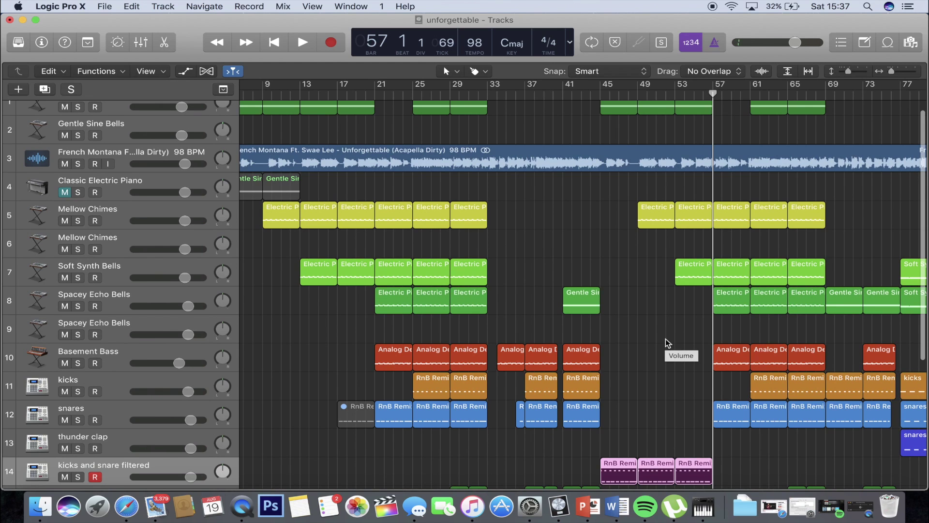
pyautogui.scroll(-1, 666, 338)
pyautogui.hscroll(4, 665, 338)
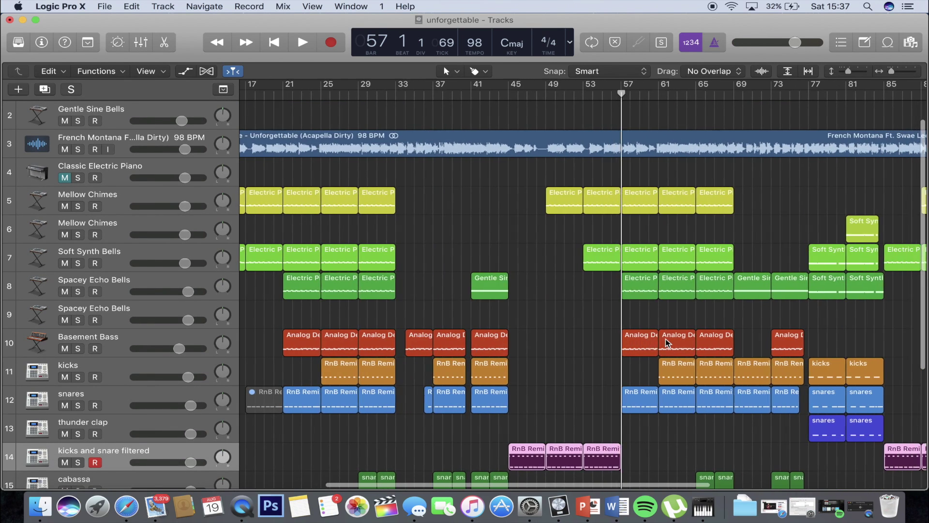
pyautogui.scroll(-6, 666, 339)
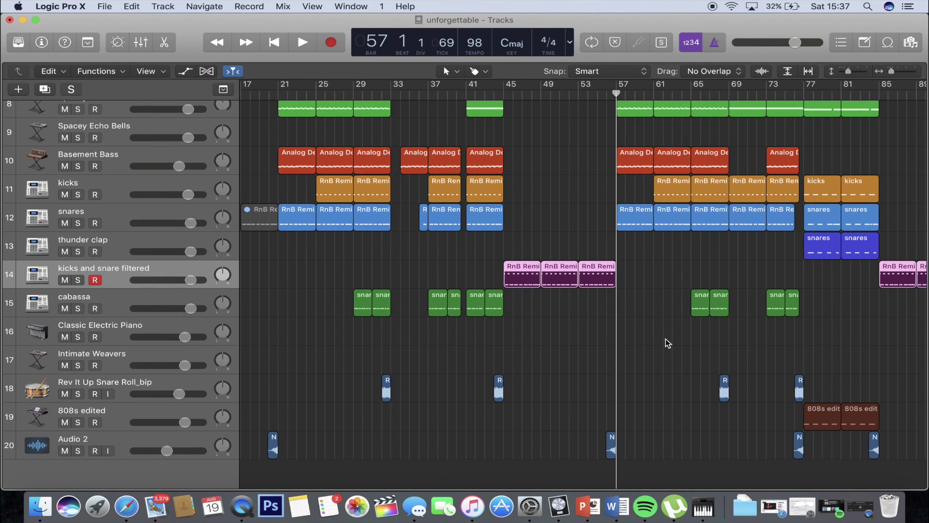
pyautogui.press('space')
pyautogui.press('space')
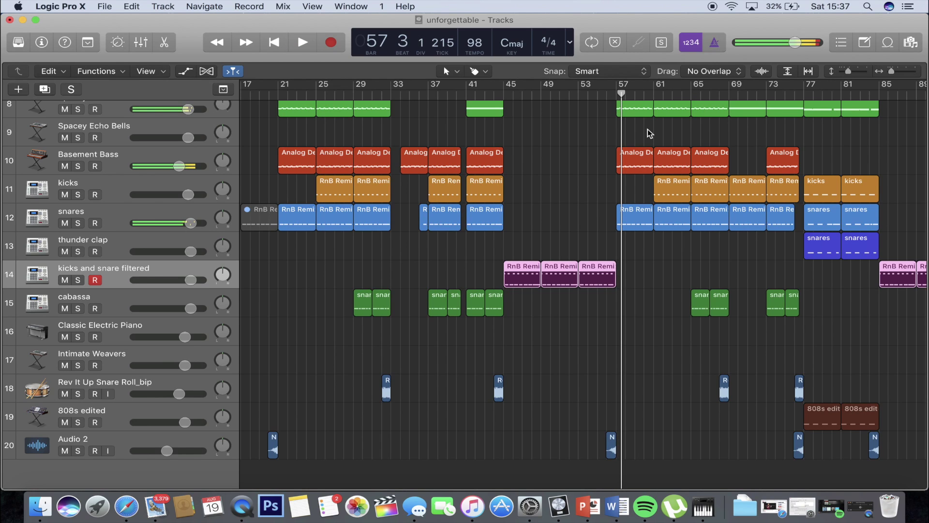
# Play the full arrangement from about bar 56 to the end of bar 68
pyautogui.click(605, 88)
pyautogui.press('space')
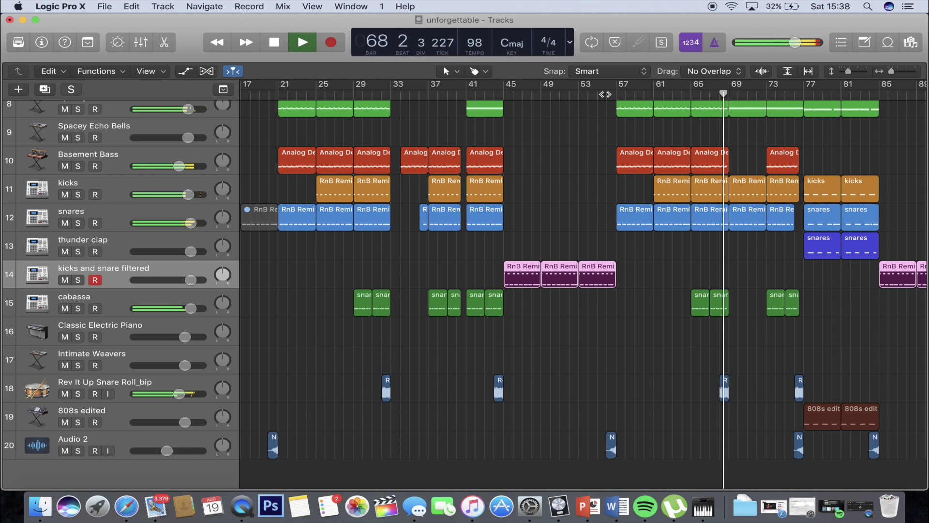
pyautogui.press('space')
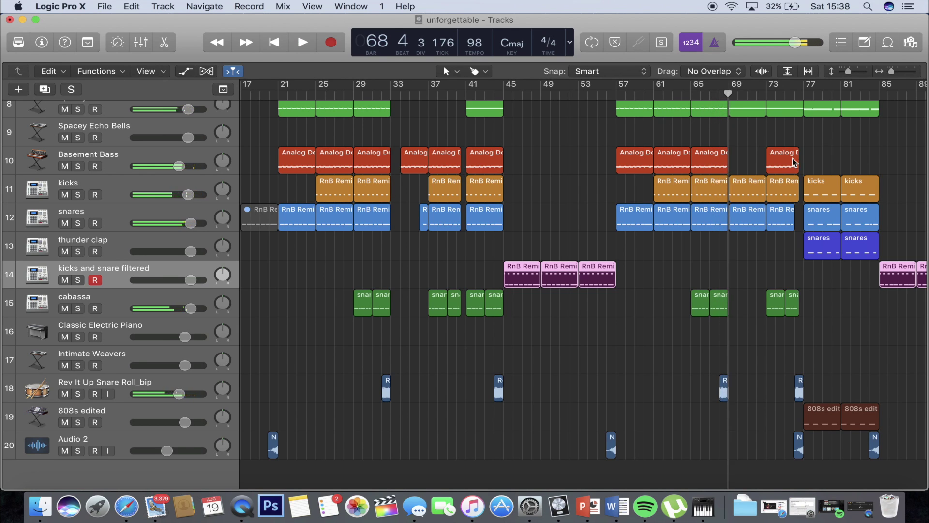
# Audition the kicks and snares tracks together in solo from the end of bar 68 through bar 69, and turn both solos off
pyautogui.hscroll(3, 757, 279)
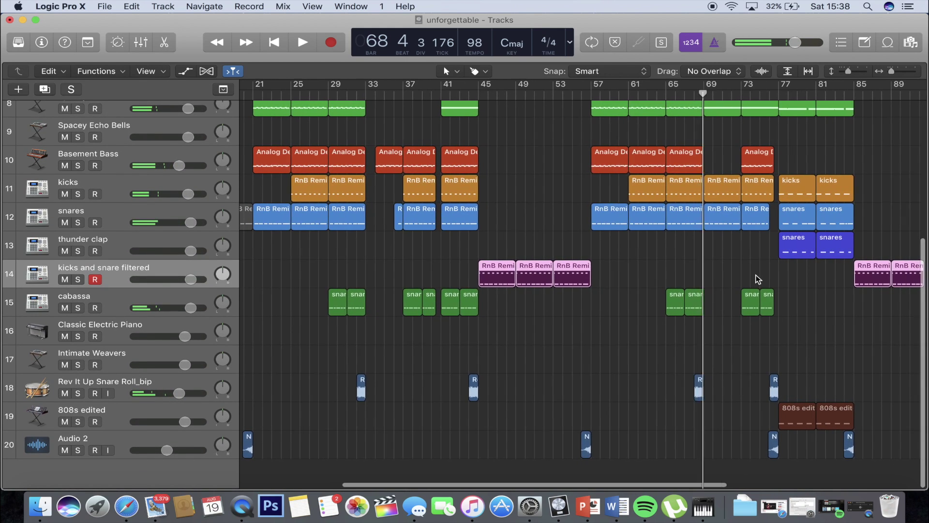
pyautogui.hscroll(10, 758, 279)
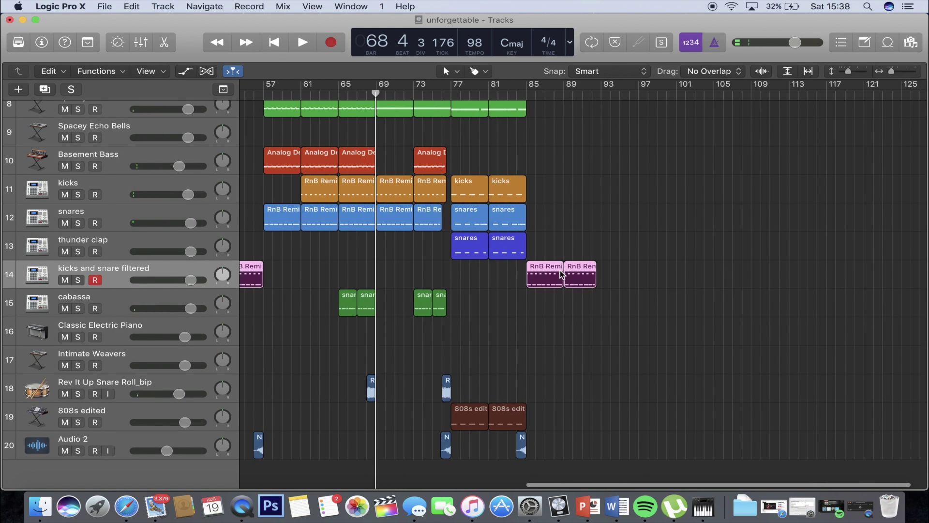
pyautogui.hscroll(-1, 561, 273)
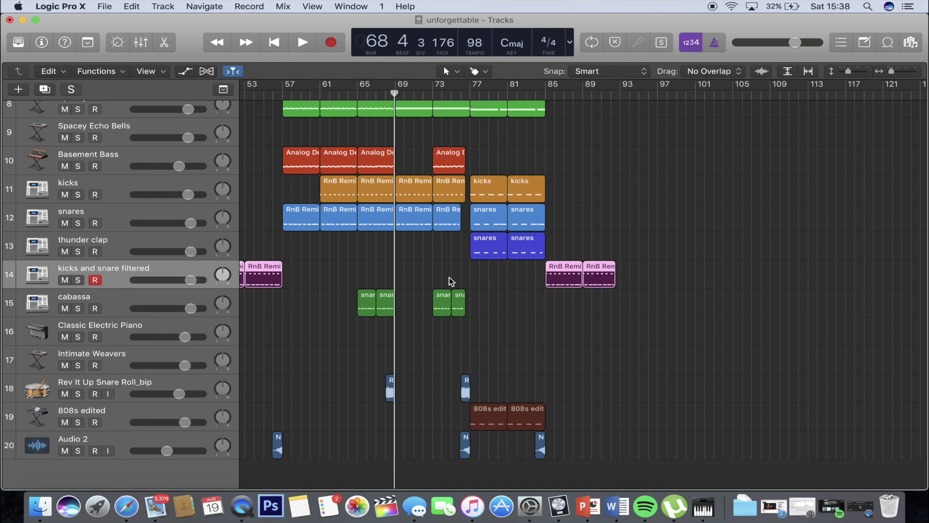
pyautogui.scroll(2, 398, 300)
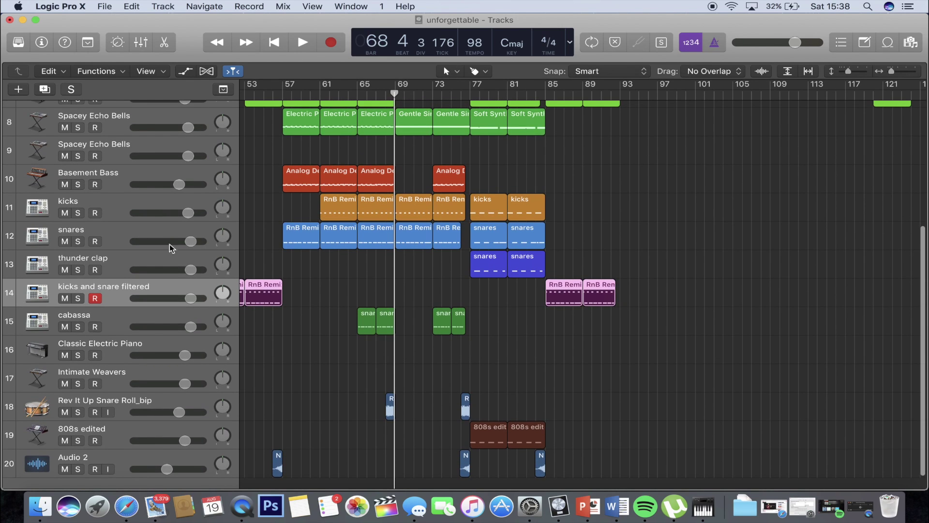
pyautogui.click(78, 213)
pyautogui.click(78, 241)
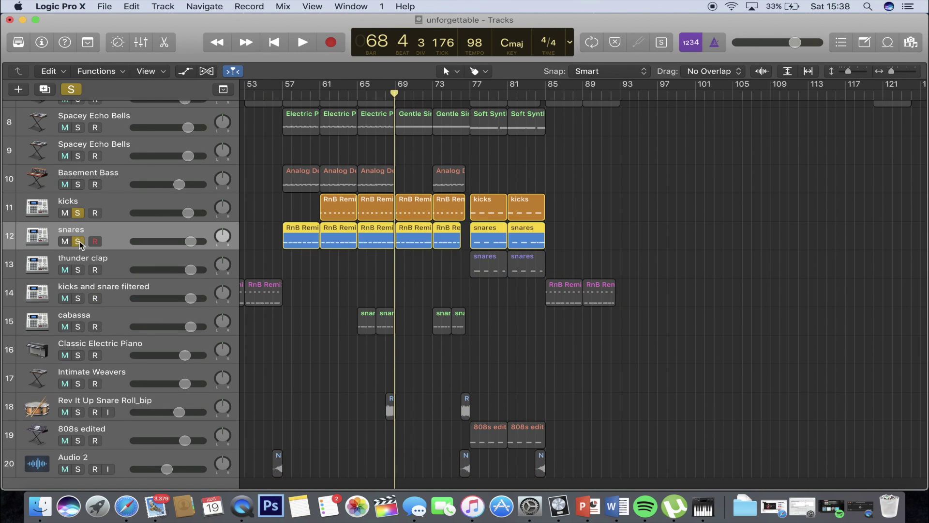
pyautogui.press('space')
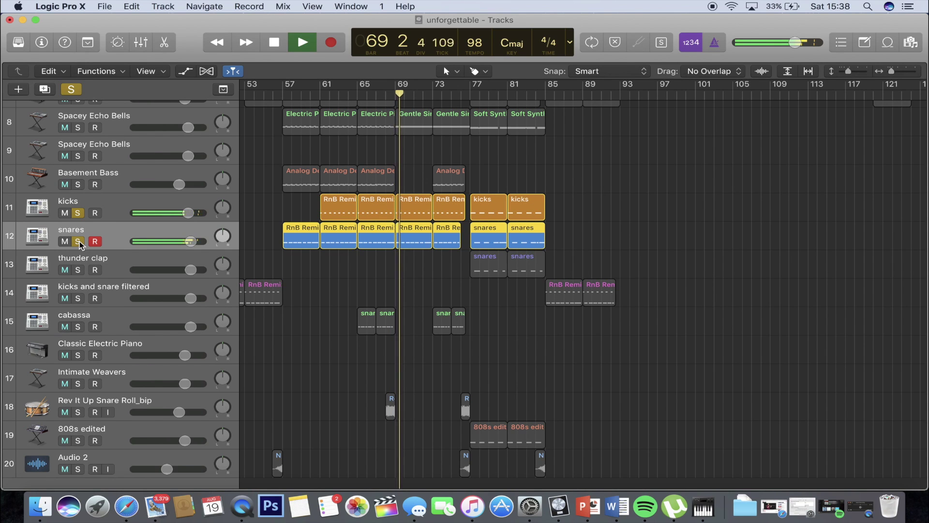
pyautogui.press('space')
pyautogui.click(78, 241)
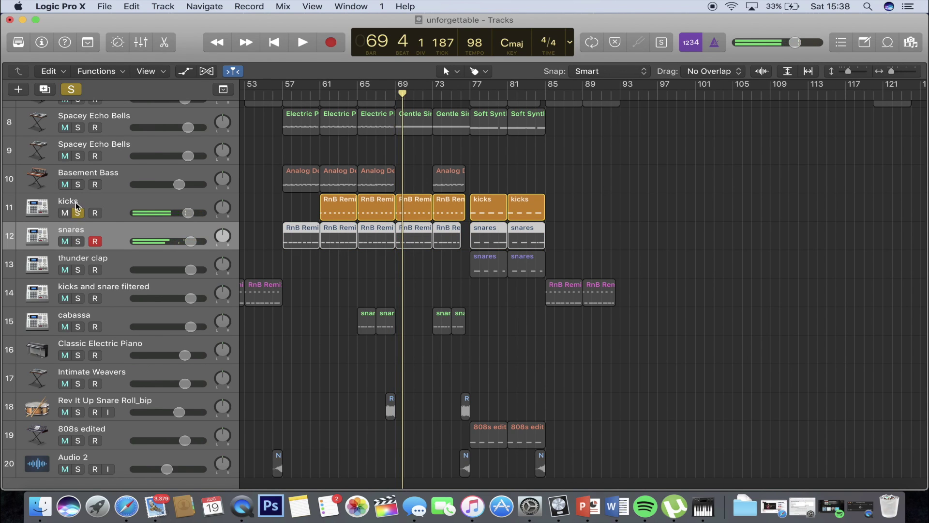
pyautogui.click(120, 200)
pyautogui.click(78, 213)
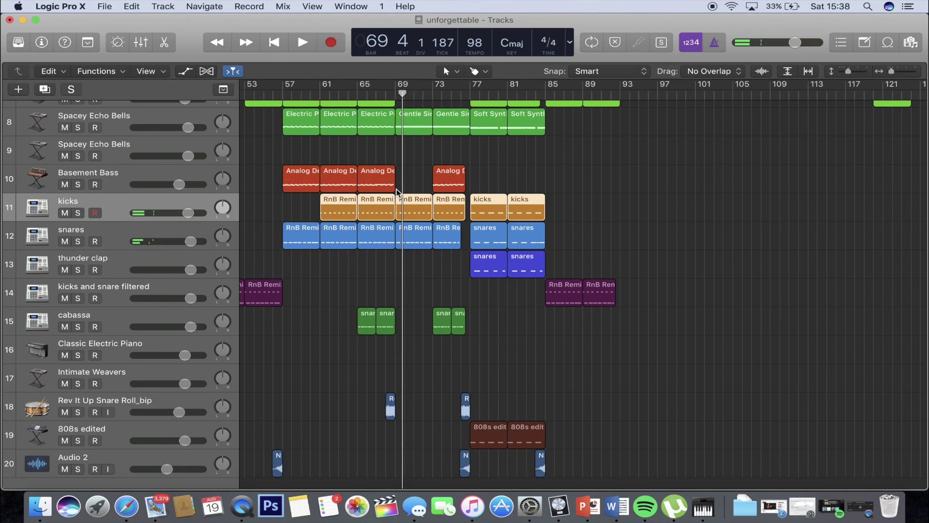
# Play from bar 40 into bar 41 and solo the Spacey Echo Bells on track 8, then turn its solo off
pyautogui.hscroll(-5, 397, 189)
pyautogui.hscroll(-3, 397, 192)
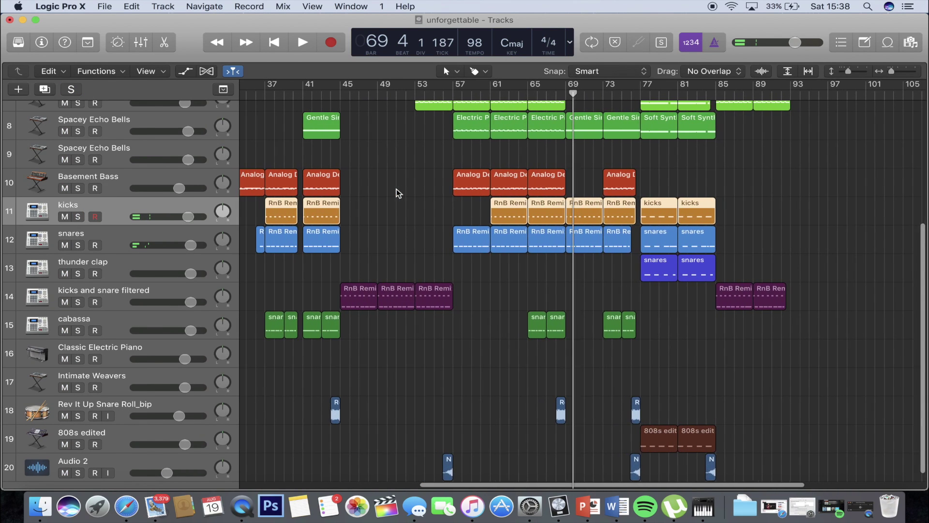
pyautogui.click(297, 93)
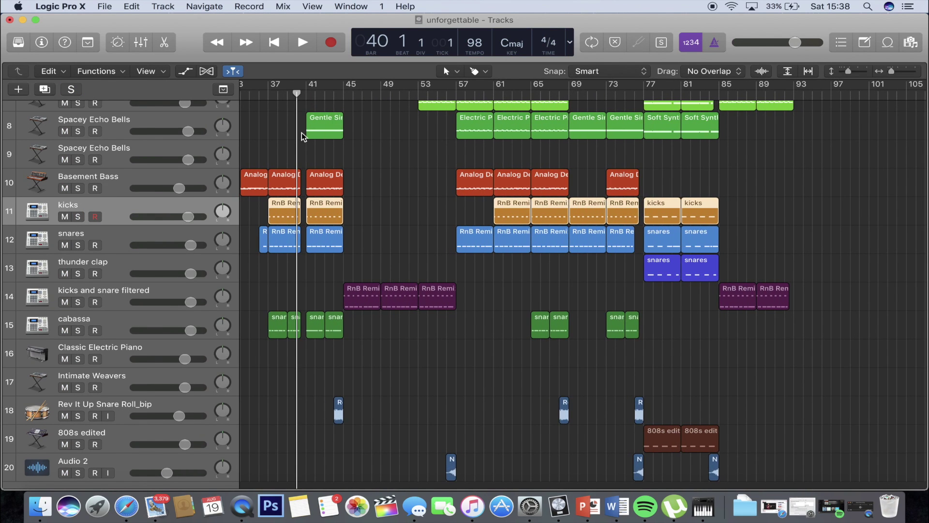
pyautogui.press('space')
pyautogui.click(77, 131)
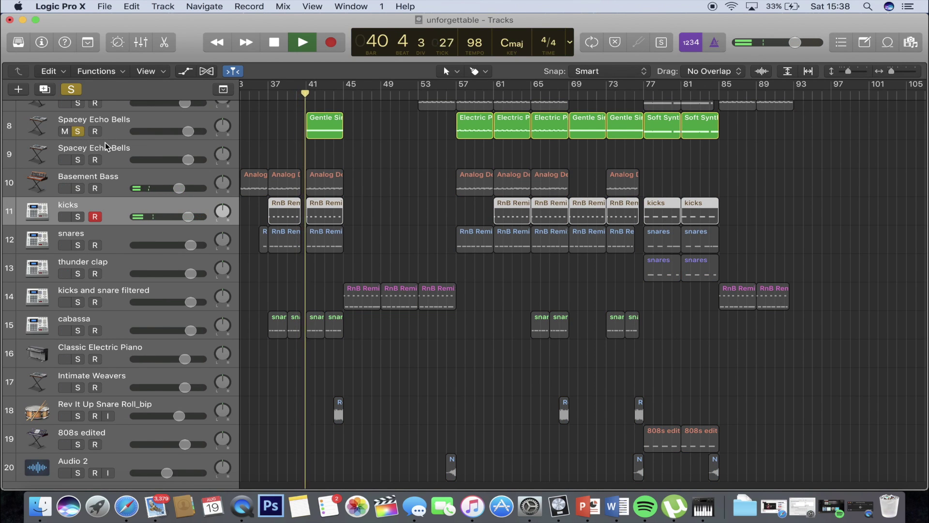
pyautogui.press('space')
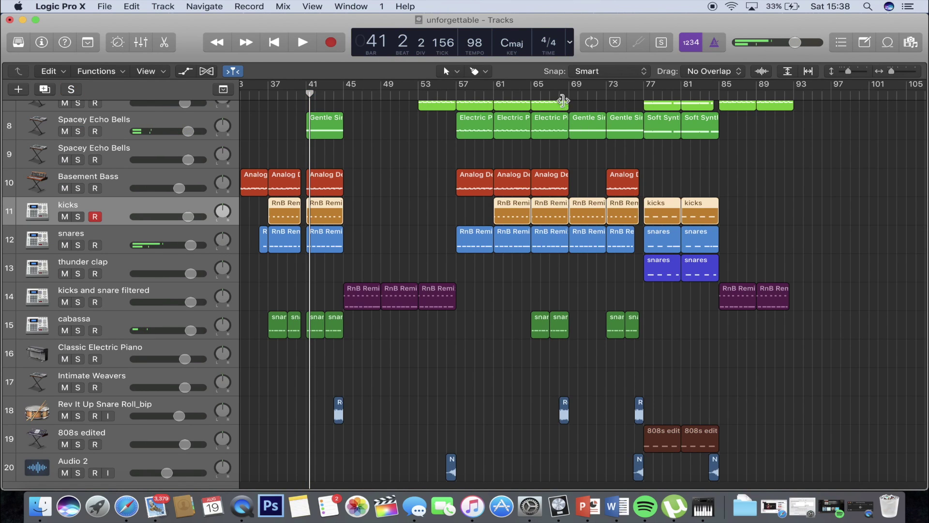
# Play the full arrangement from bar 68 to the end of bar 76
pyautogui.click(561, 94)
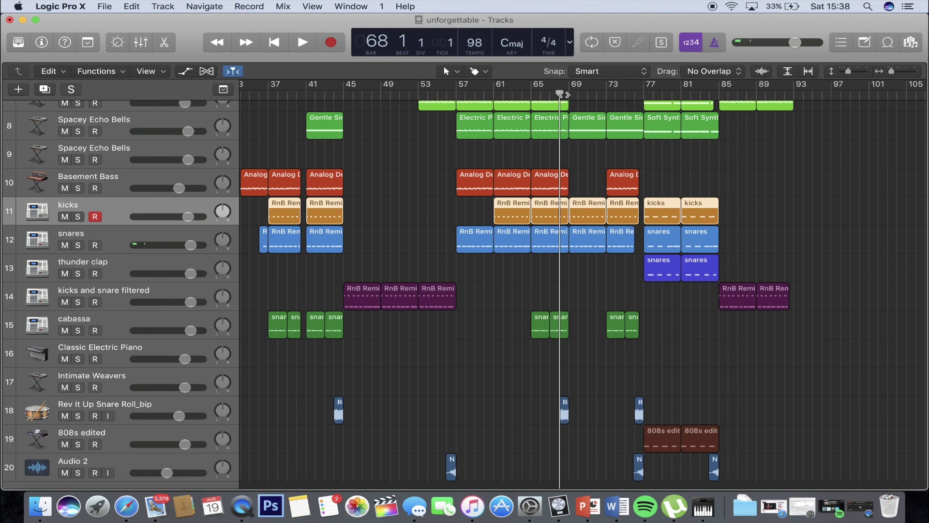
pyautogui.scroll(-2, 699, 382)
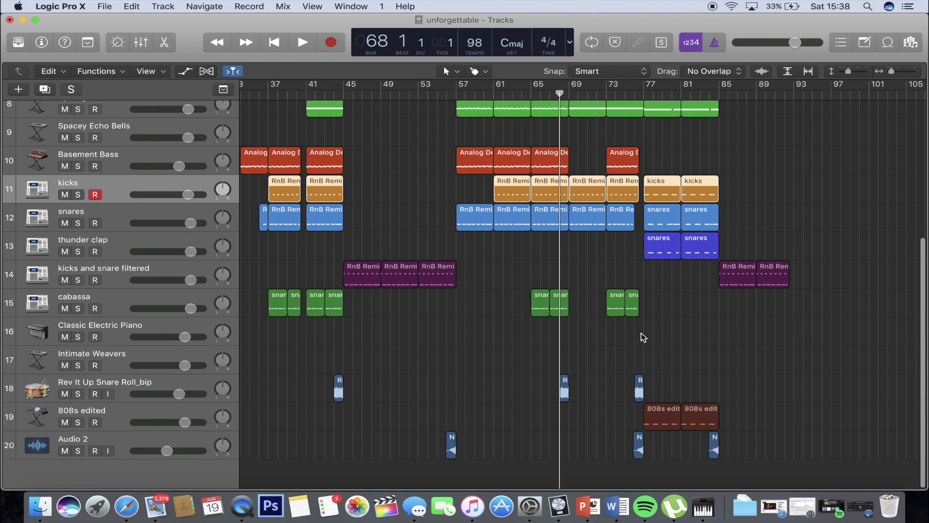
pyautogui.scroll(4, 641, 341)
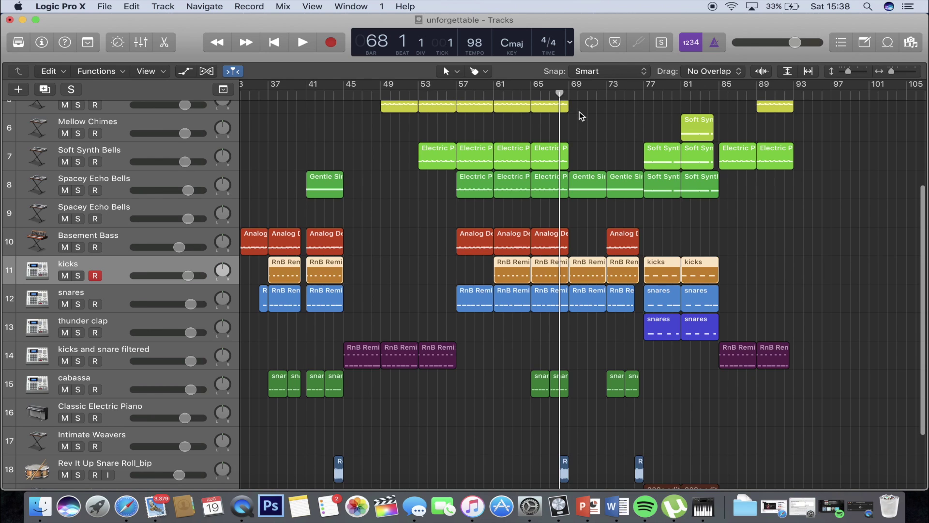
pyautogui.press('space')
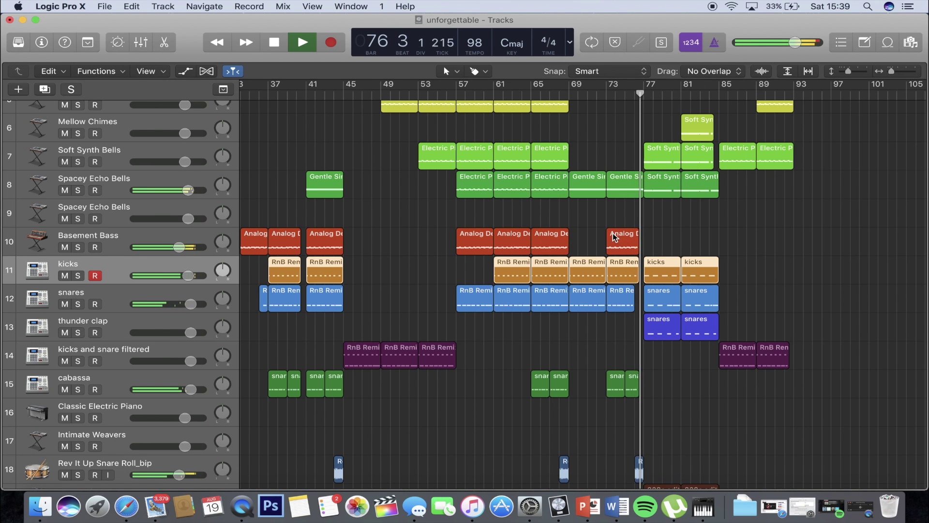
pyautogui.press('space')
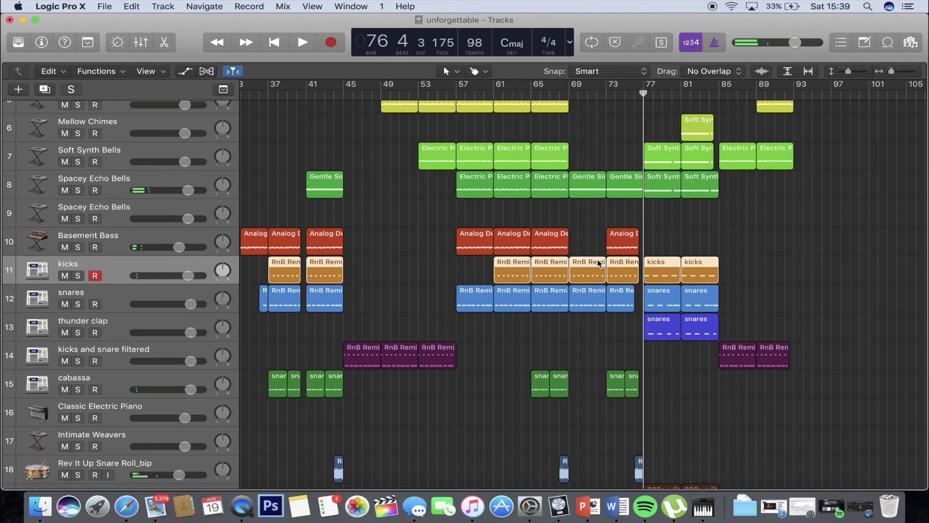
# Look over the regions from bar 77, audition the thunder clap track in solo until bar 78, and turn its solo off
pyautogui.scroll(-3, 598, 263)
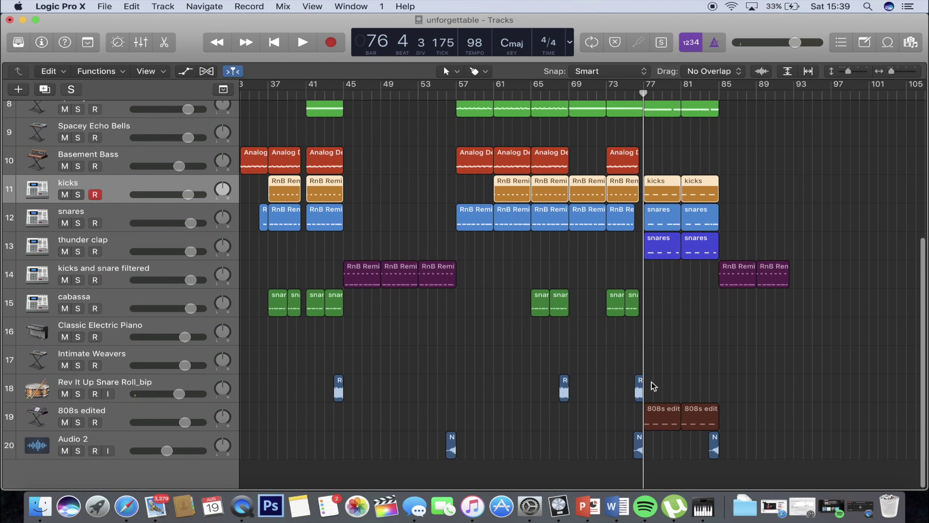
pyautogui.scroll(3, 660, 265)
pyautogui.scroll(-5, 660, 268)
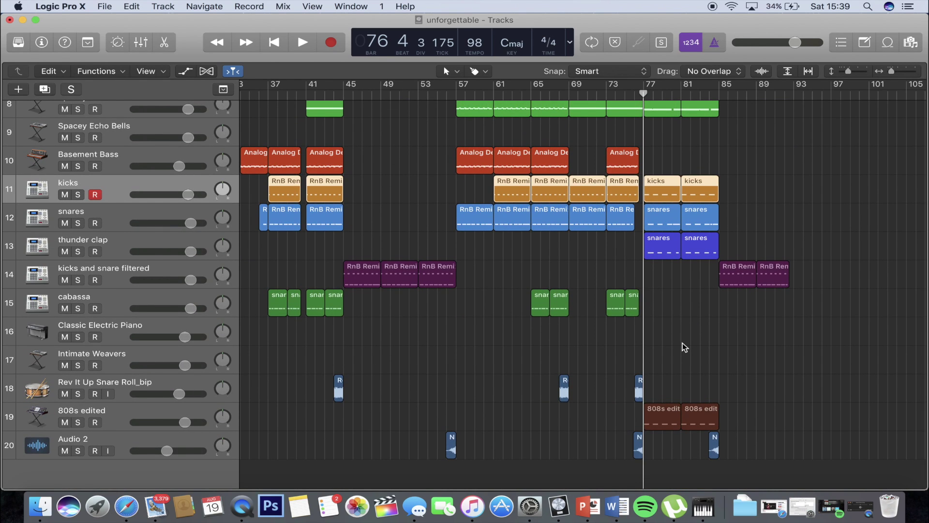
pyautogui.scroll(3, 640, 285)
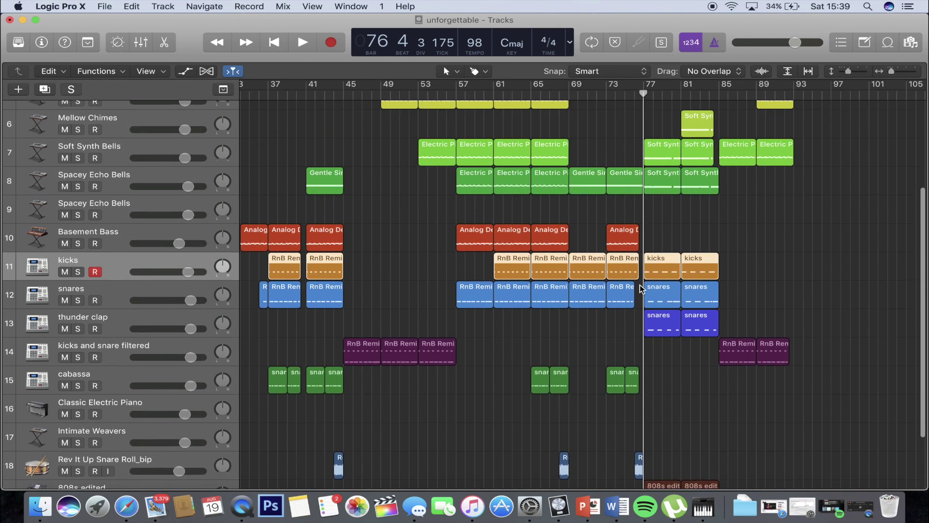
pyautogui.scroll(3, 639, 287)
pyautogui.scroll(-2, 624, 286)
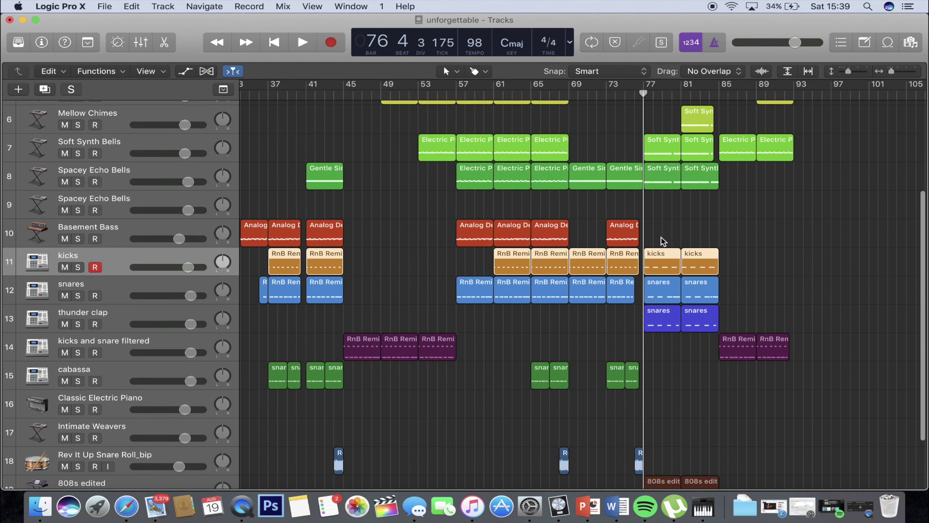
pyautogui.scroll(-3, 663, 241)
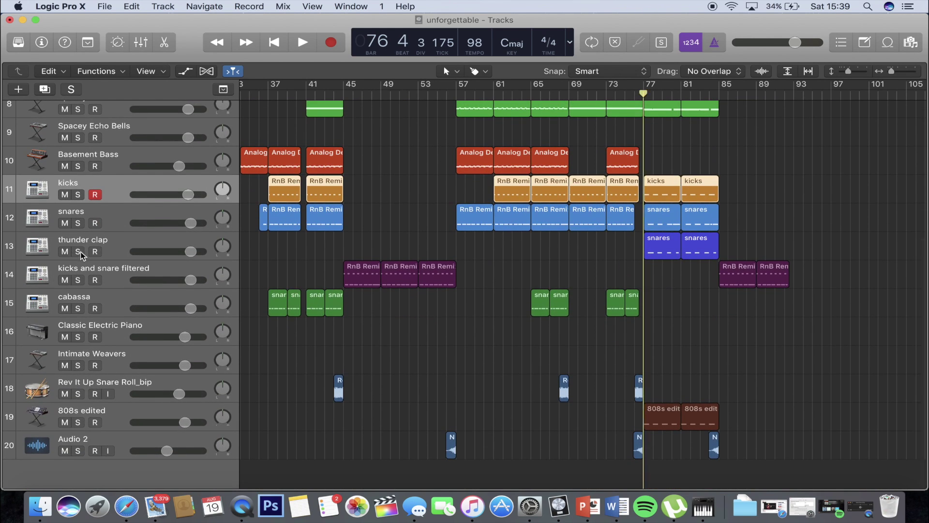
pyautogui.click(78, 252)
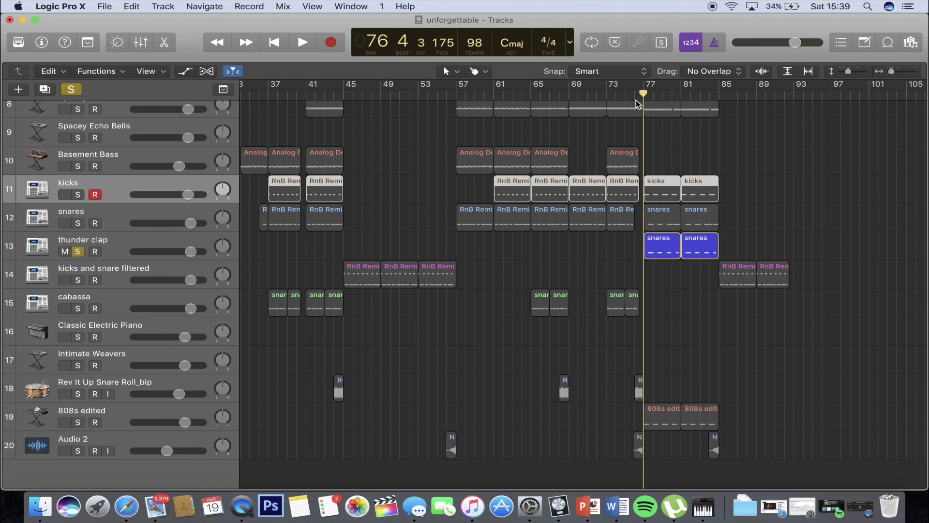
pyautogui.press('space')
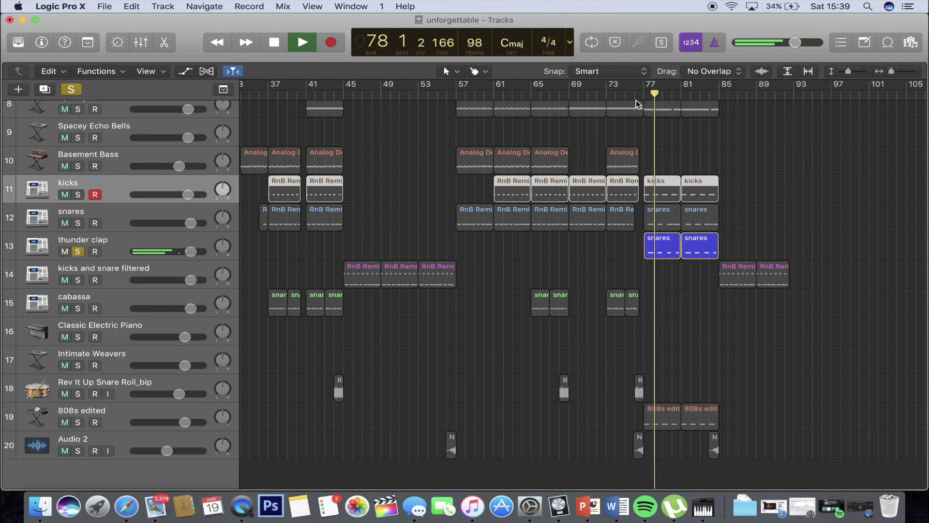
pyautogui.press('space')
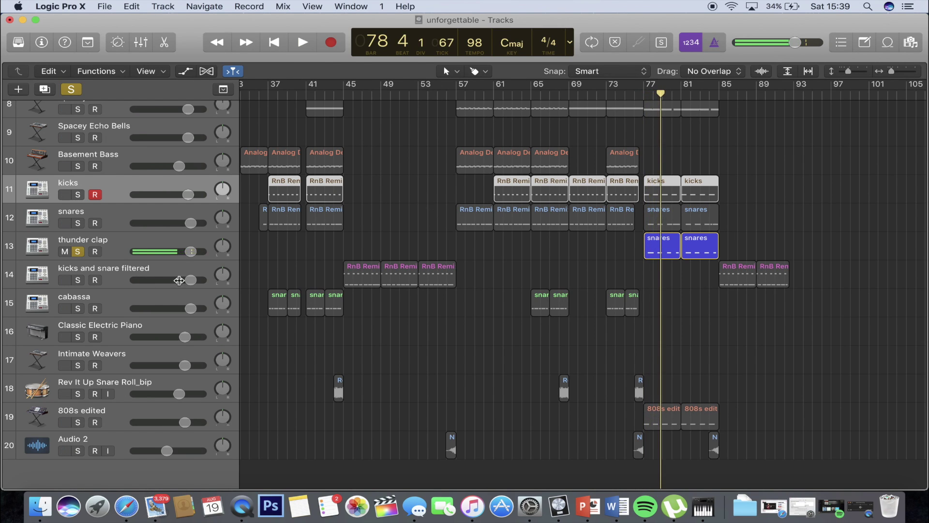
pyautogui.click(79, 252)
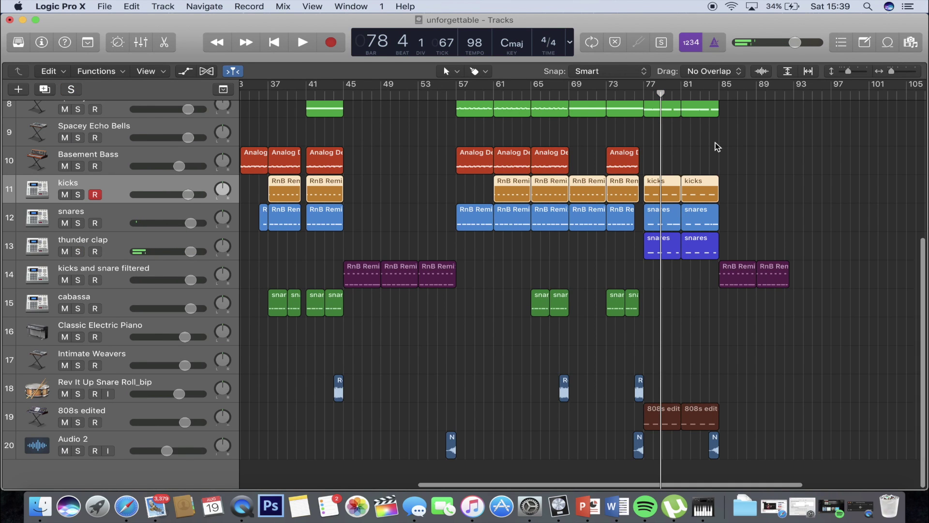
# Audition the kicks and snares tracks together in solo from bar 77 to the end of bar 80, and turn both solos off
pyautogui.scroll(3, 715, 143)
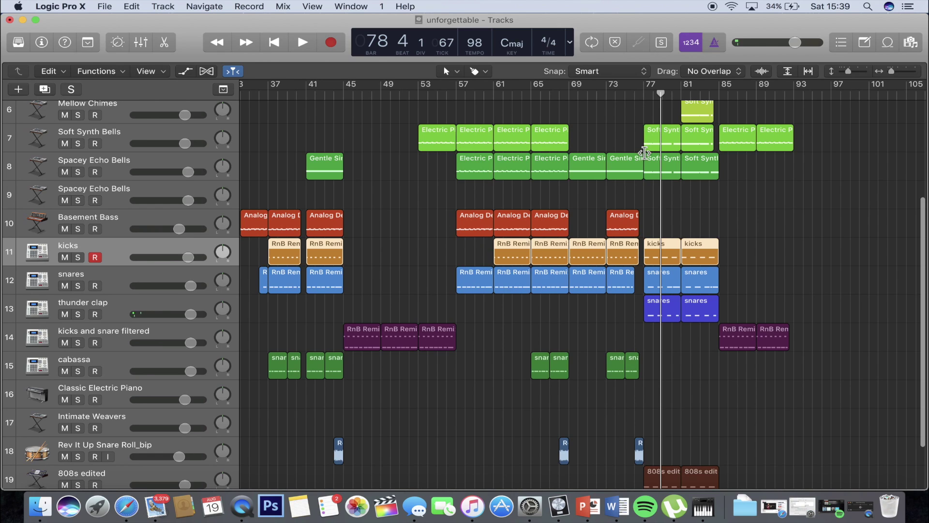
pyautogui.click(643, 96)
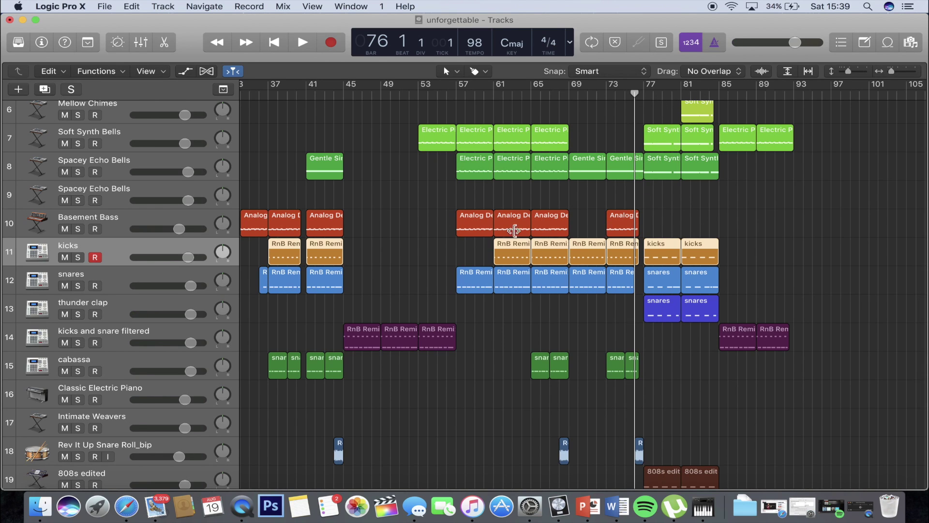
pyautogui.moveTo(636, 96); pyautogui.dragTo(643, 95)
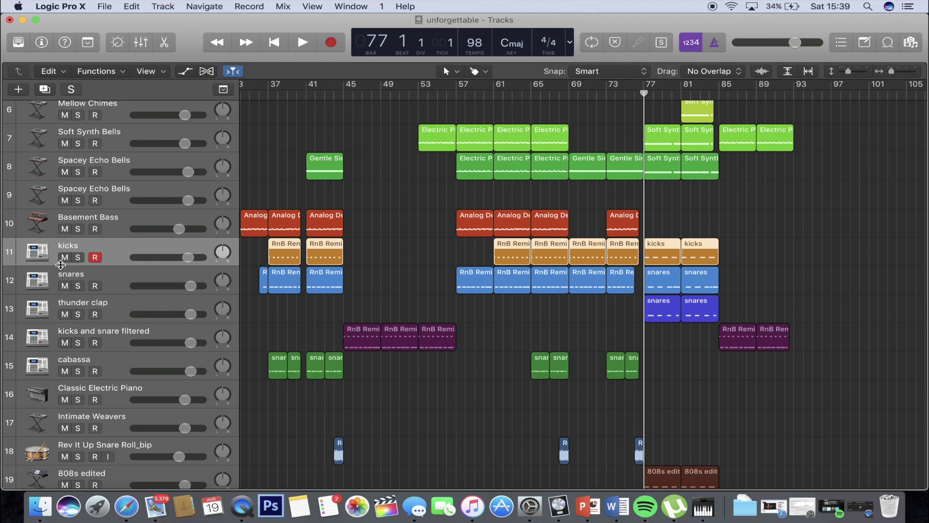
pyautogui.click(77, 258)
pyautogui.click(78, 286)
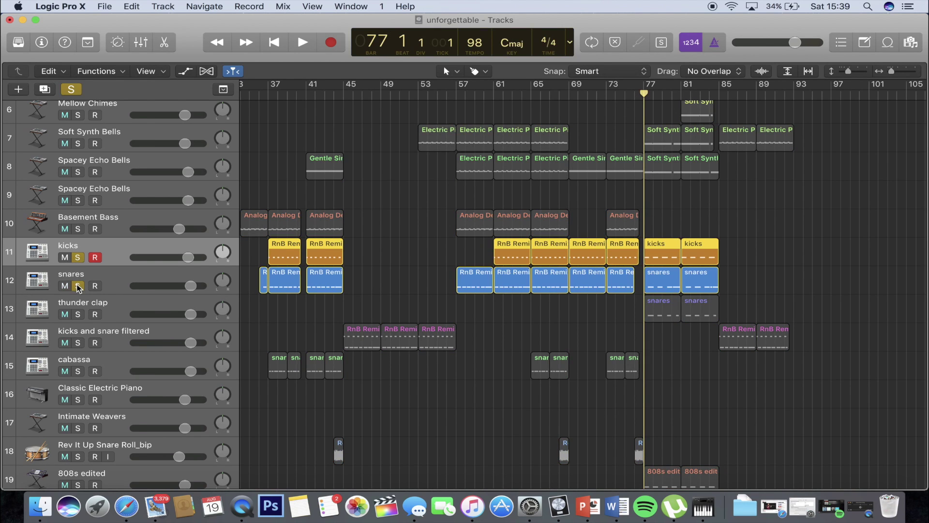
pyautogui.press('space')
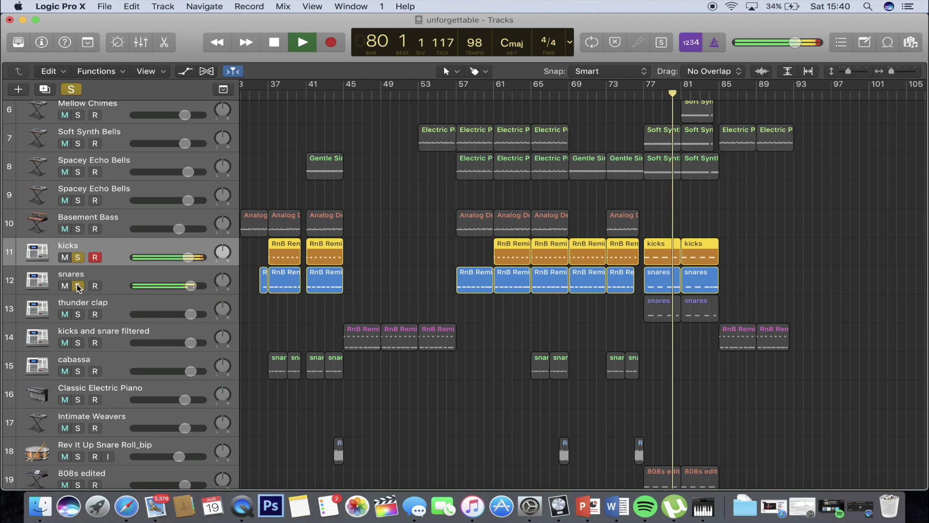
pyautogui.press('space')
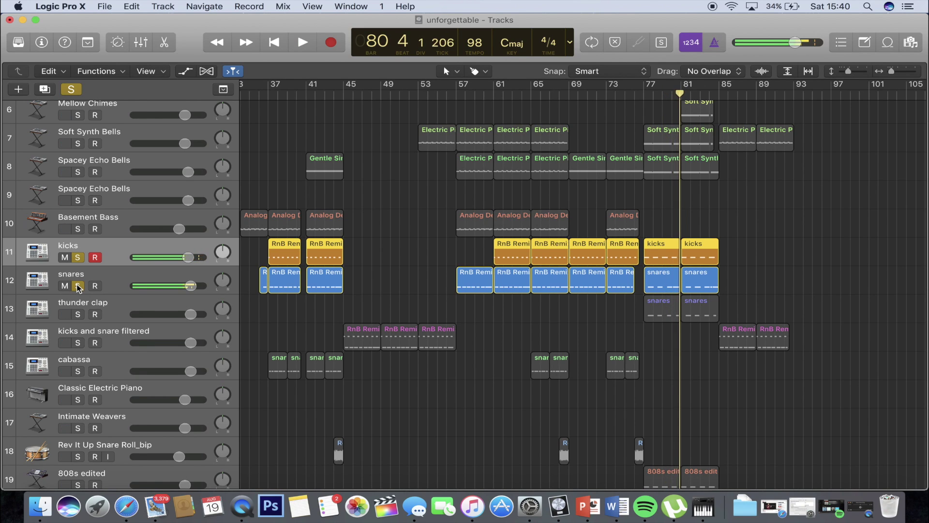
pyautogui.click(78, 286)
pyautogui.click(79, 256)
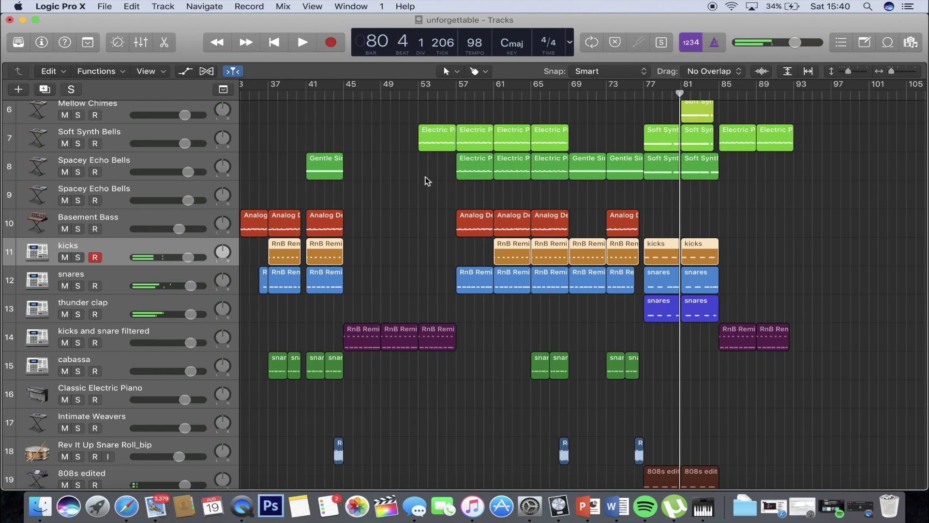
# Audition the track 8 Spacey Echo Bells, Soft Synth Bells and kicks together in solo from bar 76 into bar 81, then turn their solos off
pyautogui.click(638, 95)
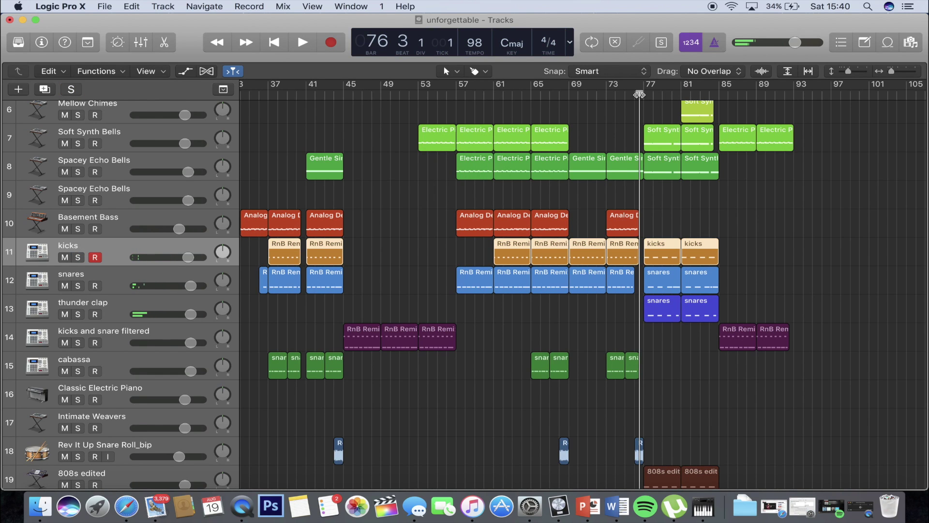
pyautogui.click(77, 173)
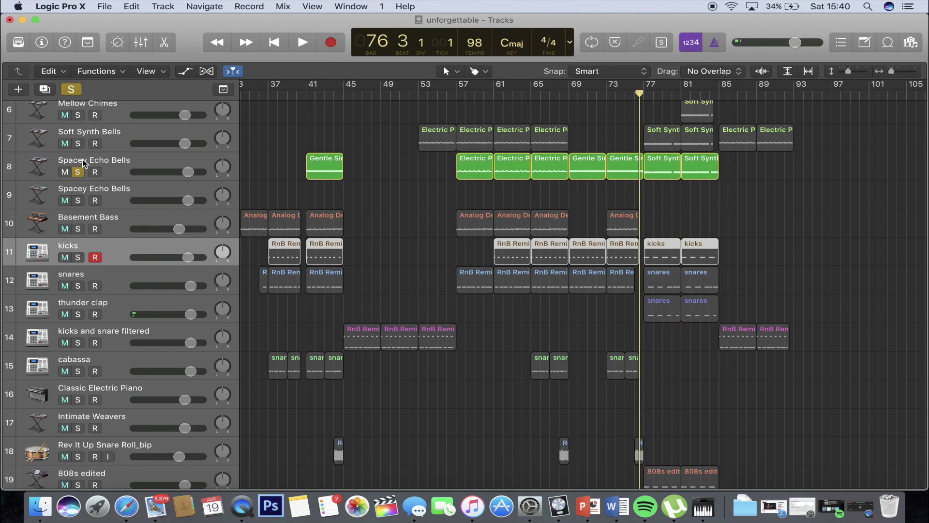
pyautogui.click(79, 144)
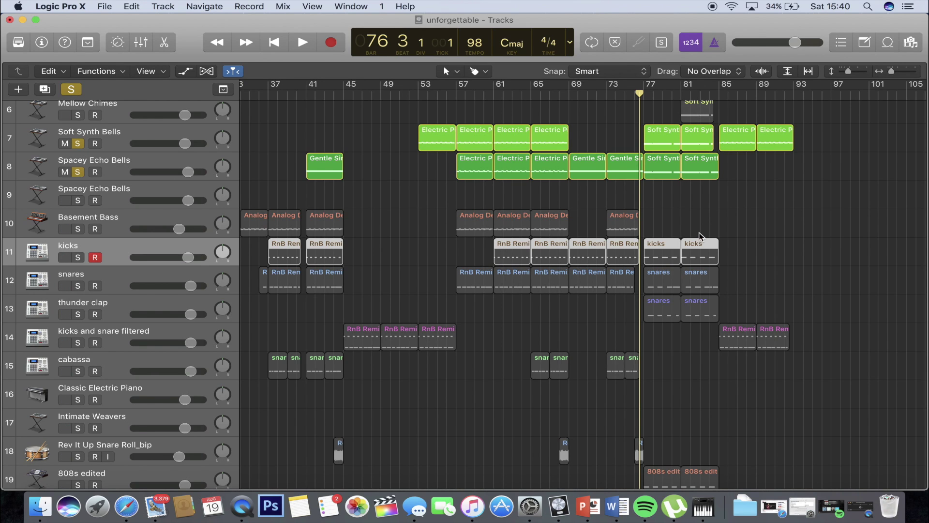
pyautogui.scroll(1, 699, 232)
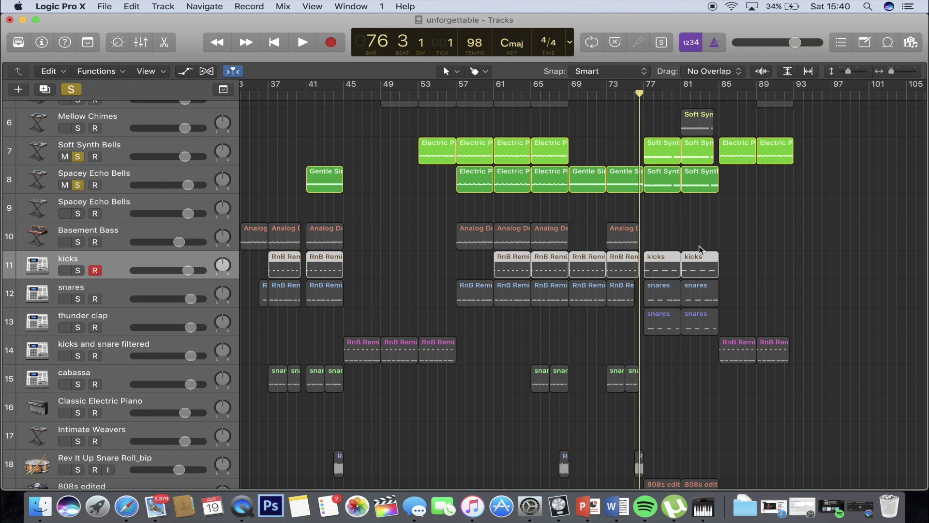
pyautogui.scroll(1, 700, 249)
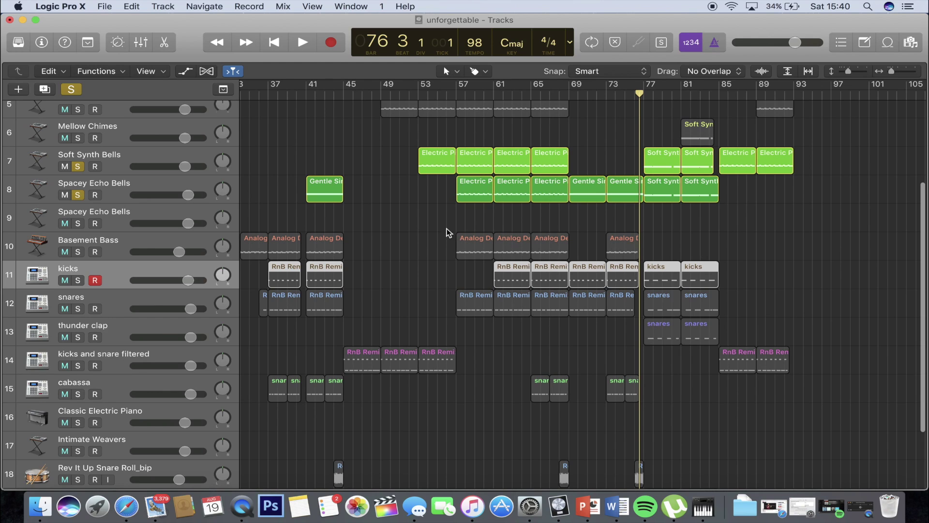
pyautogui.click(80, 280)
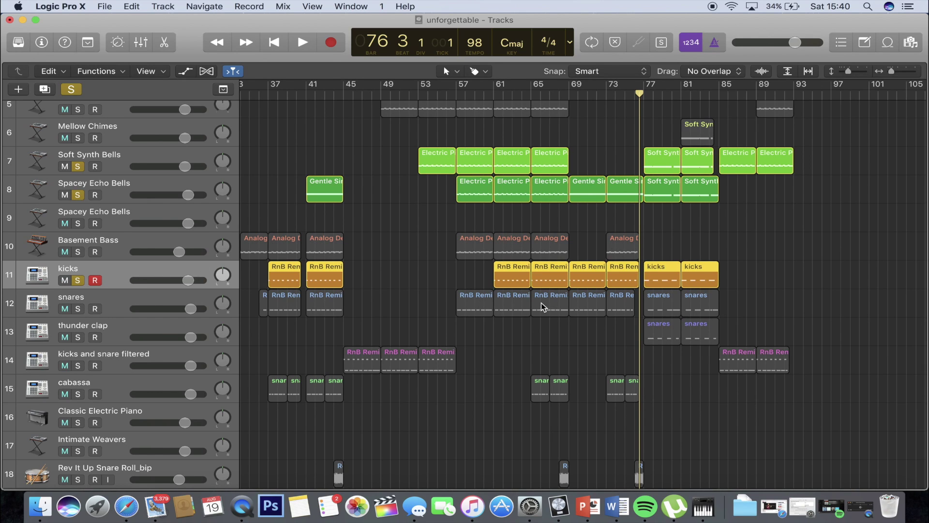
pyautogui.press('space')
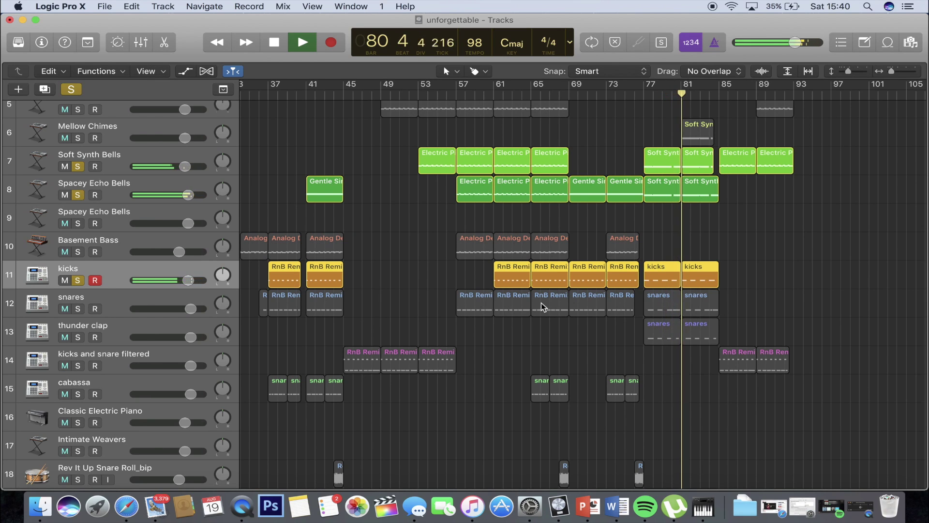
pyautogui.press('space')
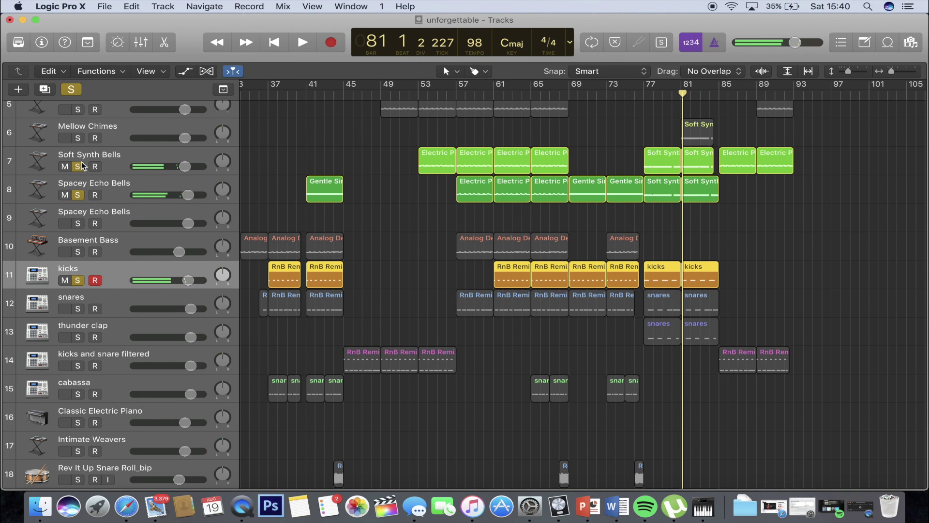
pyautogui.click(78, 166)
pyautogui.click(78, 195)
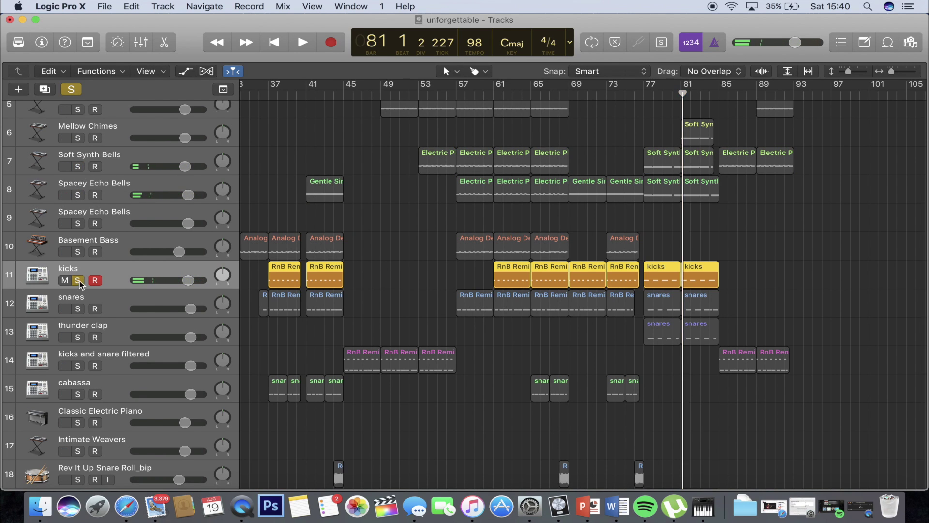
pyautogui.click(78, 280)
# Audition the 808s edited track in solo from just before bar 77 to the end of bar 80, select it, and turn its solo off
pyautogui.scroll(-4, 615, 405)
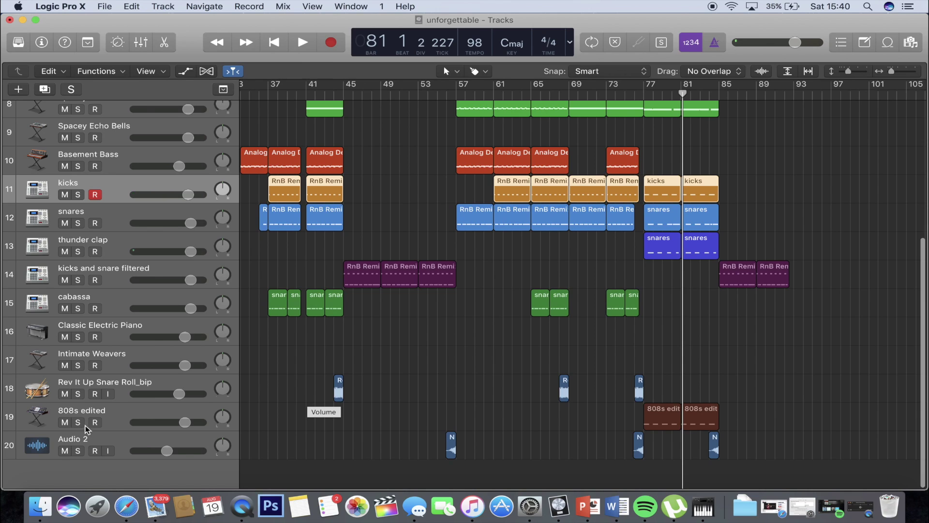
pyautogui.click(78, 422)
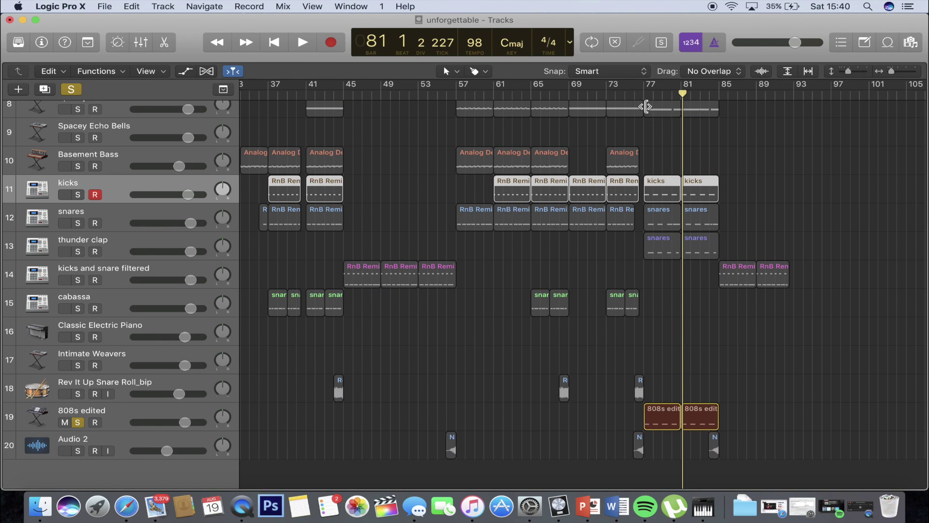
pyautogui.click(639, 92)
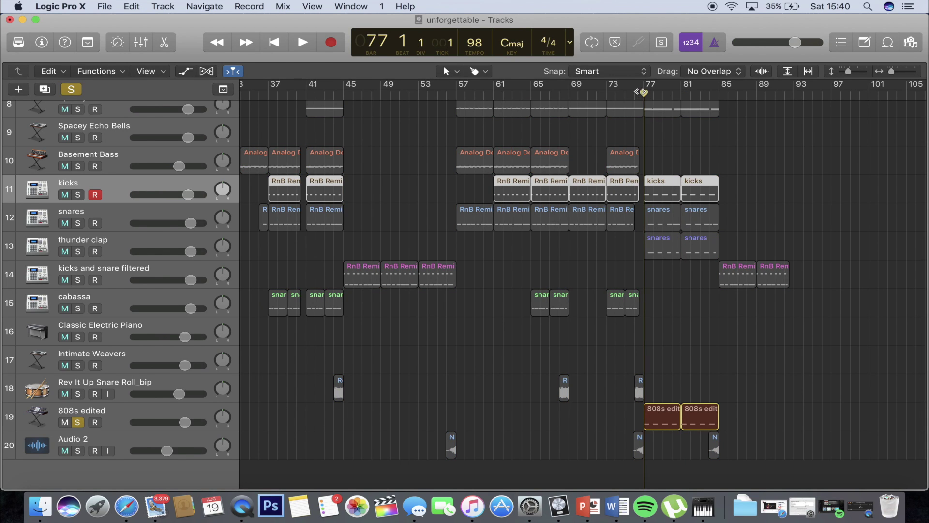
pyautogui.moveTo(644, 91); pyautogui.dragTo(634, 92)
pyautogui.press('space')
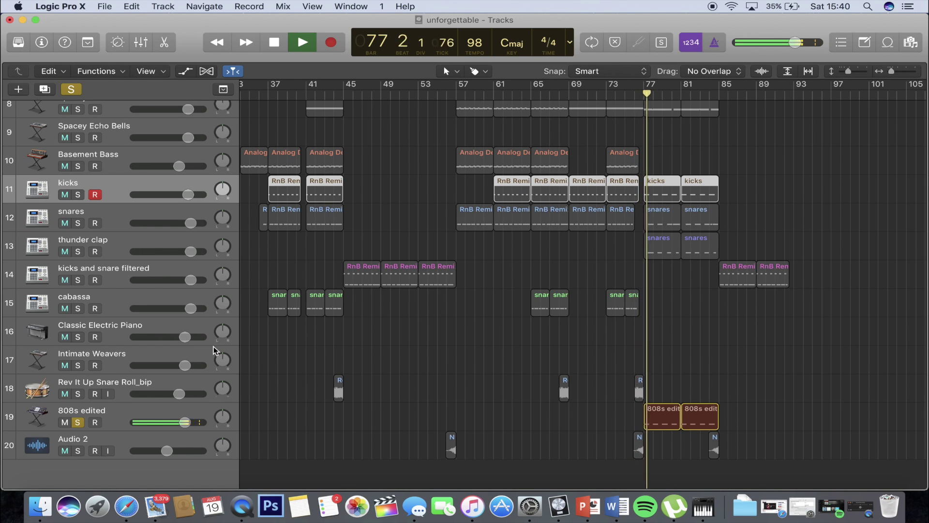
pyautogui.click(115, 411)
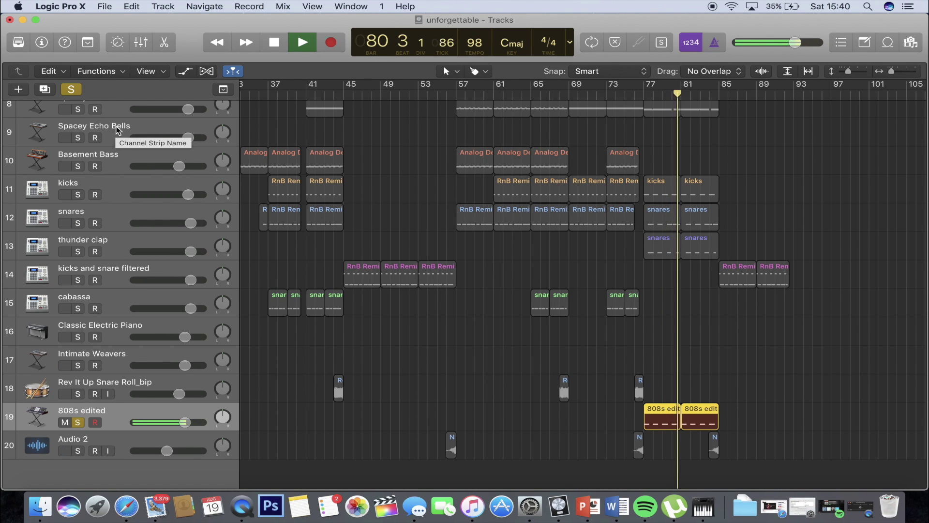
pyautogui.press('space')
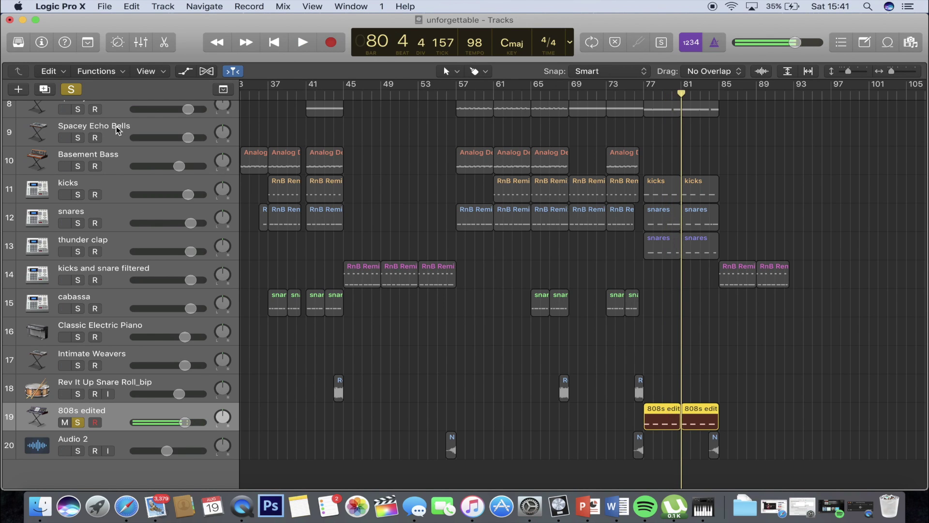
pyautogui.click(79, 93)
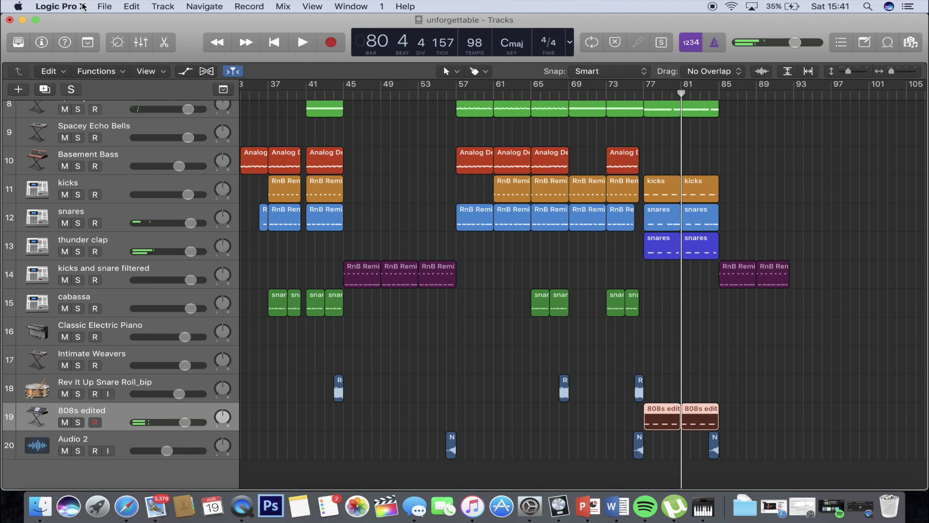
# Show the channel strip of the 808s edited track and replay it in solo from bar 81 and again around bar 77
pyautogui.click(42, 42)
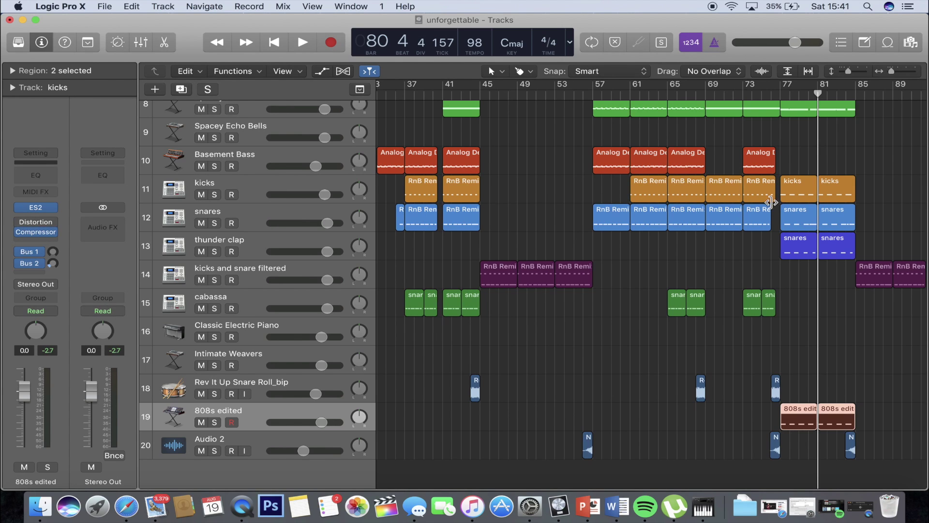
pyautogui.click(214, 422)
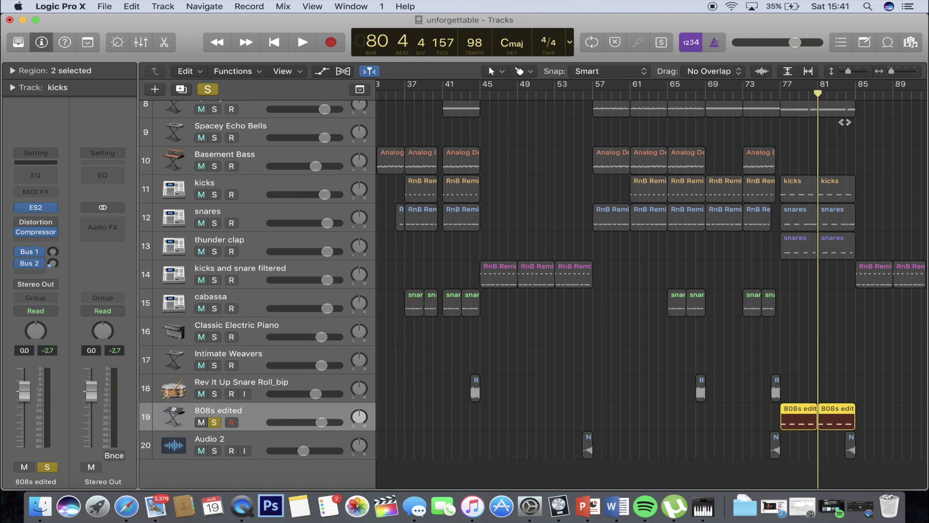
pyautogui.press('space')
pyautogui.press('space')
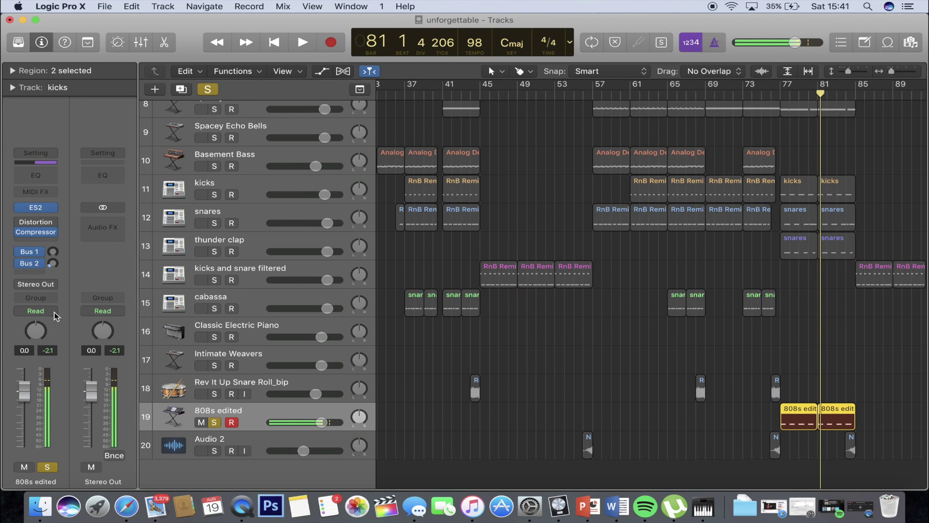
pyautogui.moveTo(20, 223)
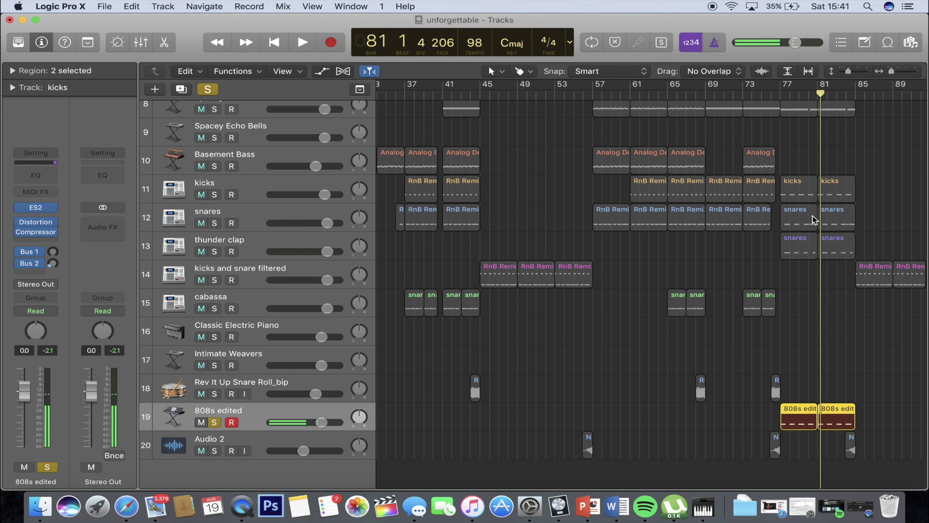
pyautogui.click(775, 97)
pyautogui.press('space')
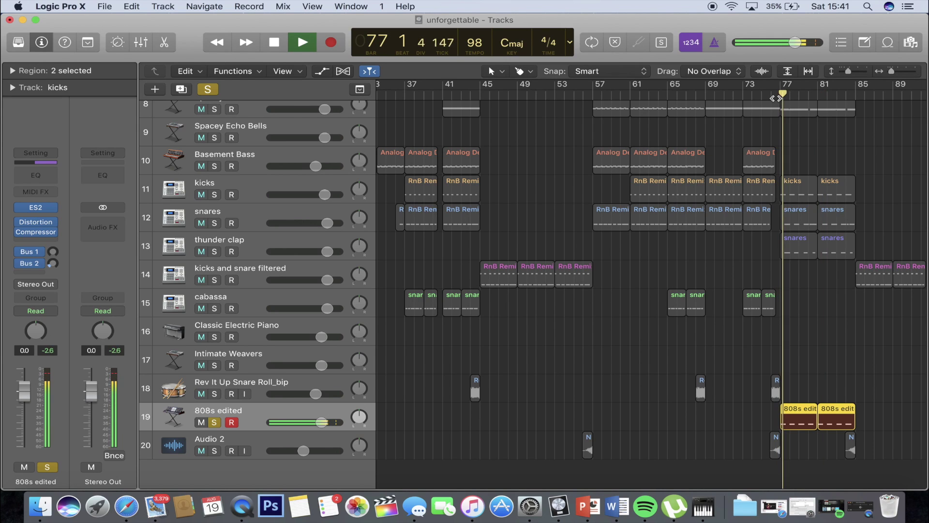
pyautogui.press('space')
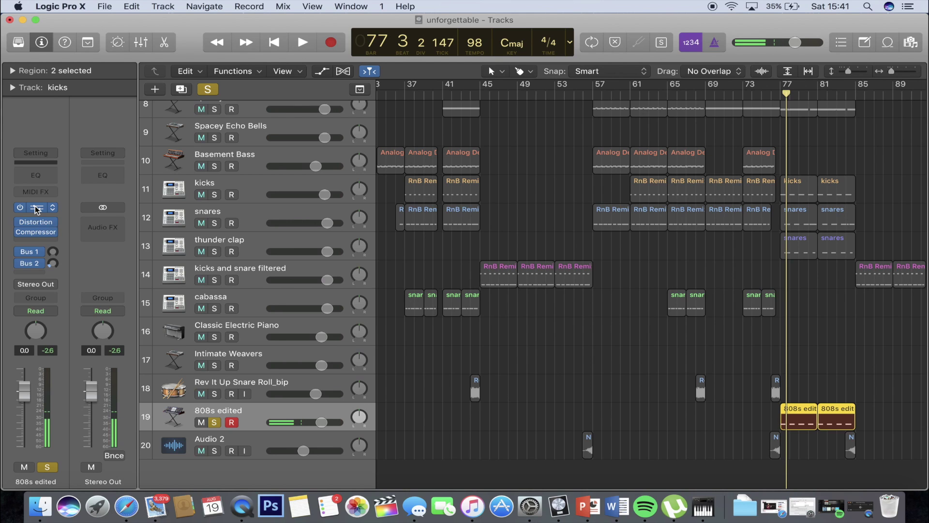
# Inspect the ES2 synth settings of the 808s edited track, close the plug-in window, and turn the track's solo off
pyautogui.click(36, 208)
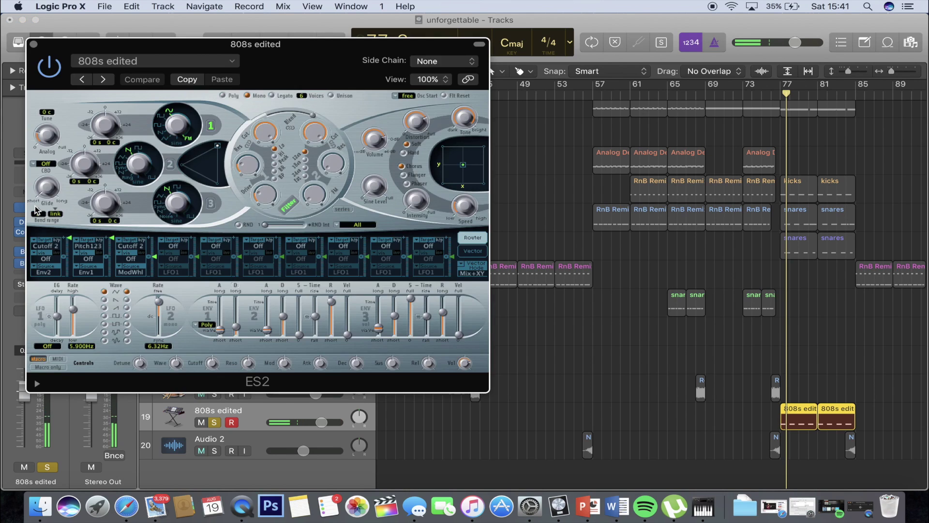
pyautogui.click(33, 44)
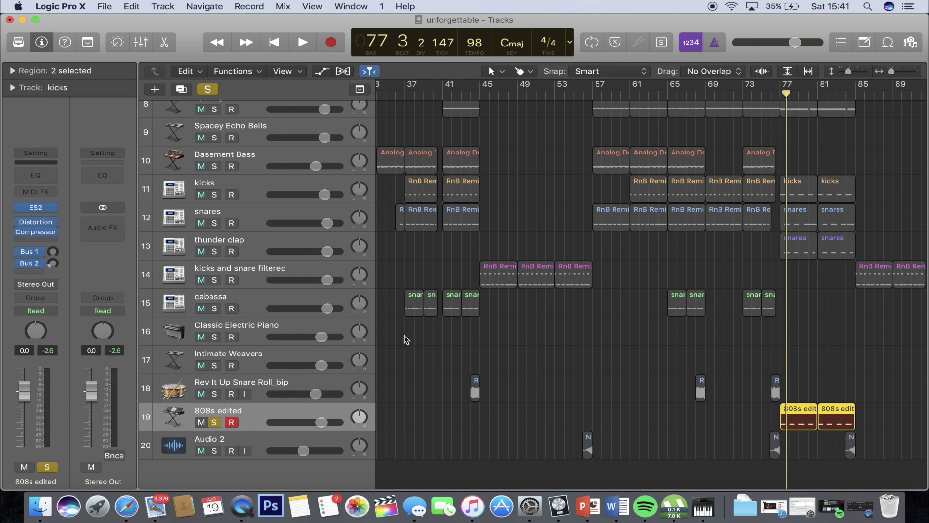
pyautogui.click(214, 422)
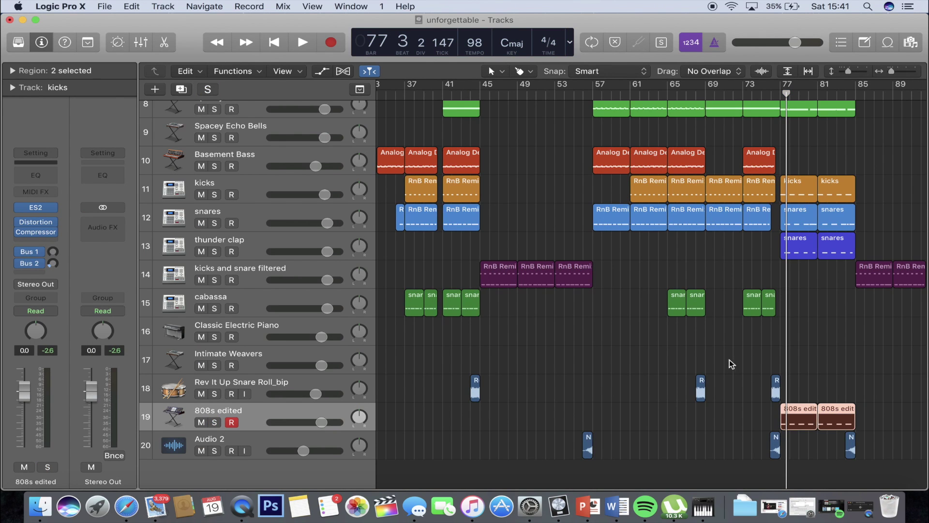
# Play the full arrangement from bar 76 to the end of bar 84, hiding the inspector during playback
pyautogui.scroll(8, 729, 364)
pyautogui.click(771, 93)
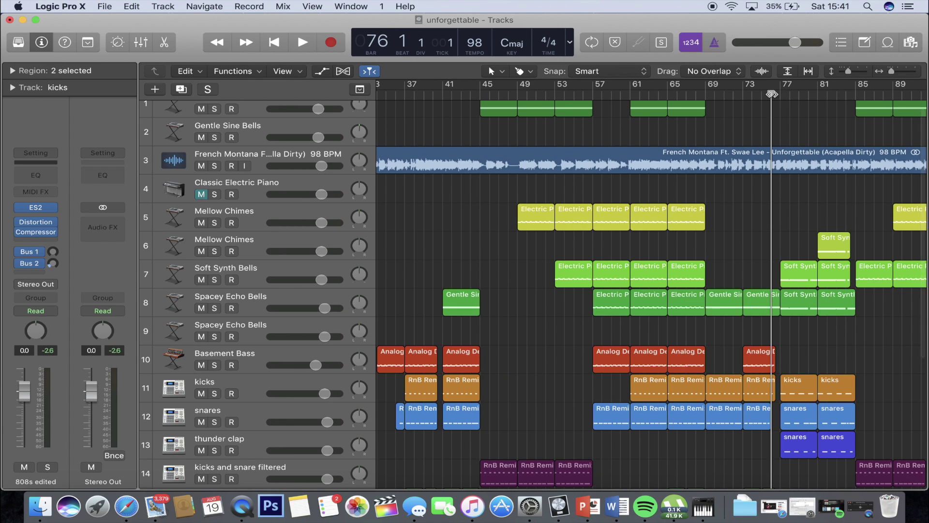
pyautogui.press('space')
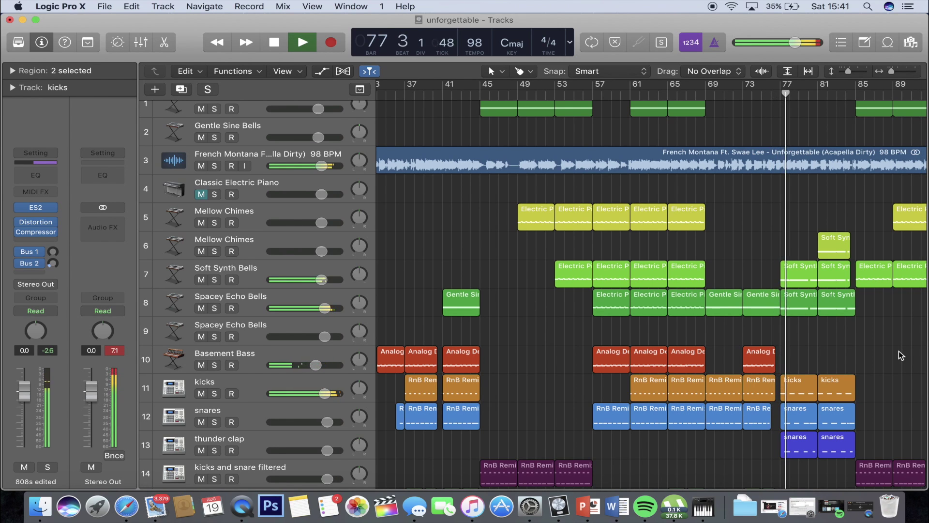
pyautogui.scroll(-2, 901, 356)
pyautogui.hscroll(3, 592, 276)
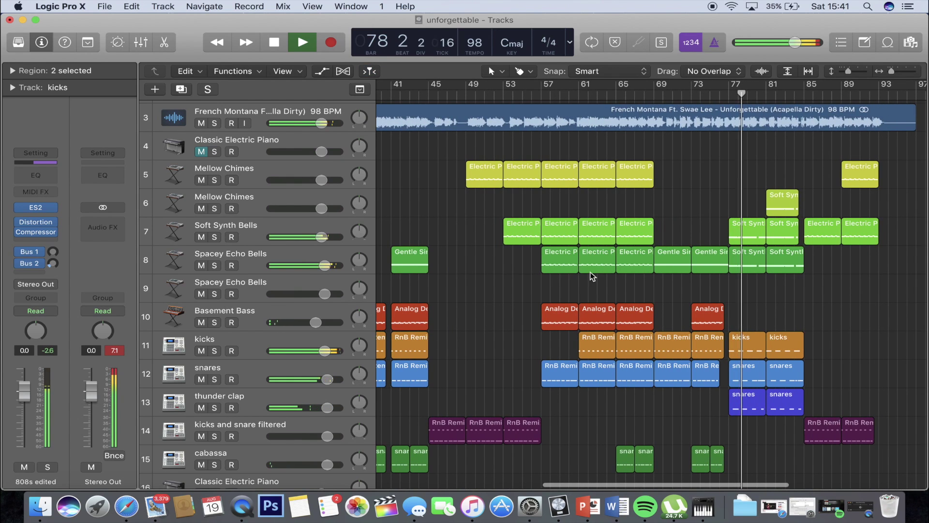
pyautogui.press('i')
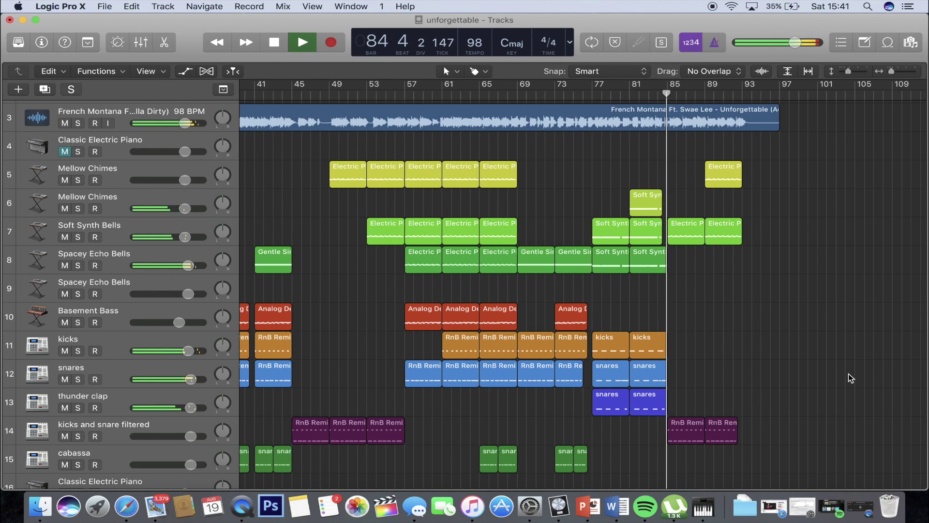
pyautogui.press('space')
# Solo the Soft Synth Bells track and the upper Gentle Sine Bells track and audition them together from the end of bar 84 through bar 85
pyautogui.scroll(-5, 813, 367)
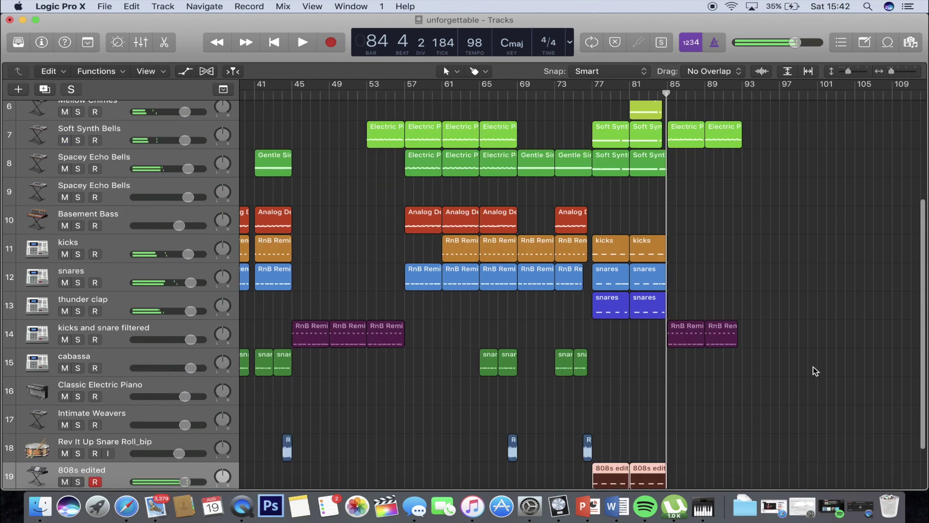
pyautogui.scroll(5, 813, 373)
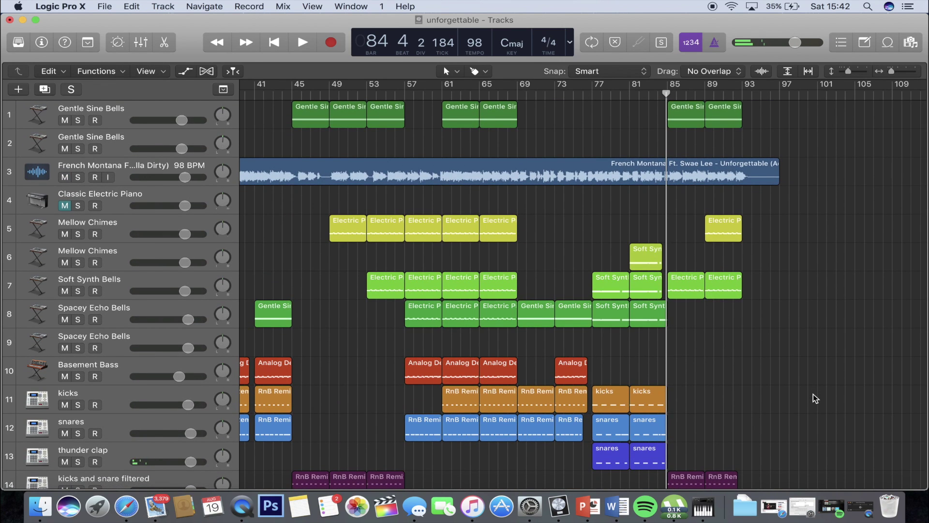
pyautogui.scroll(-3, 812, 393)
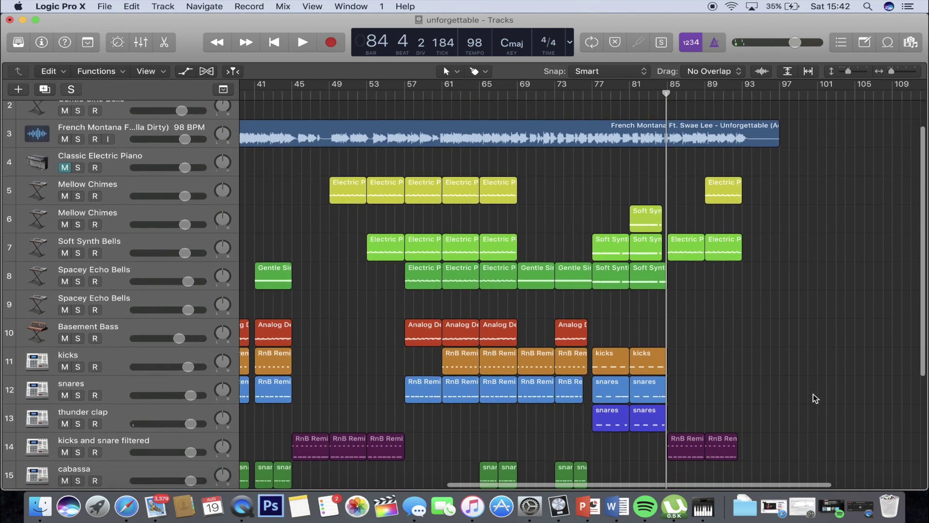
pyautogui.click(77, 236)
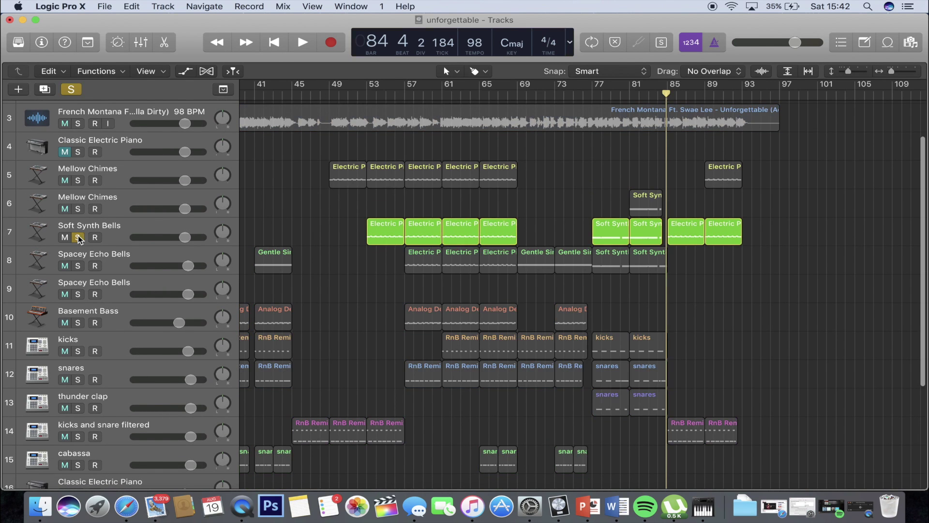
pyautogui.scroll(3, 517, 215)
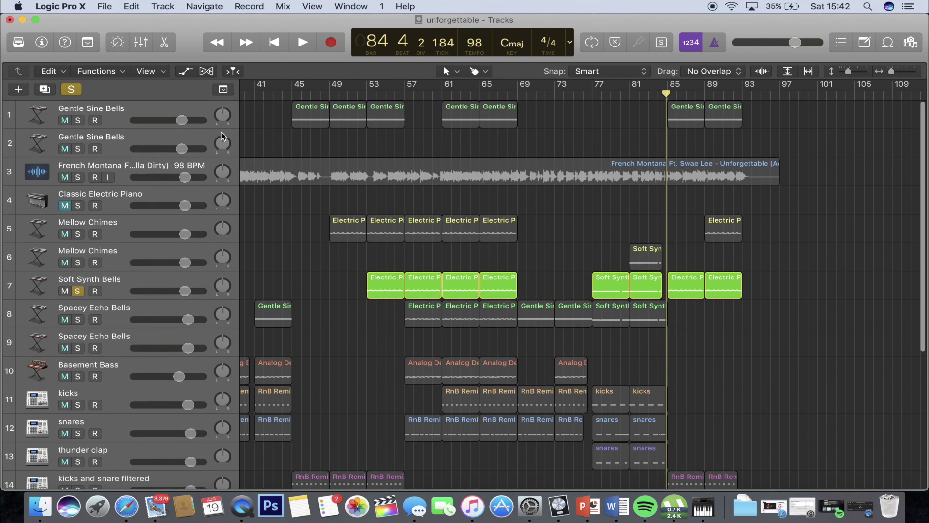
pyautogui.click(77, 120)
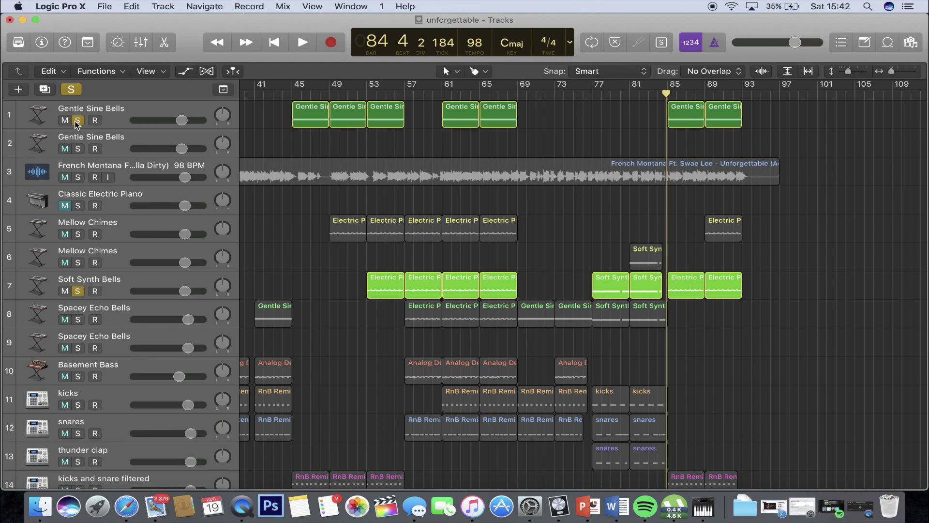
pyautogui.press('space')
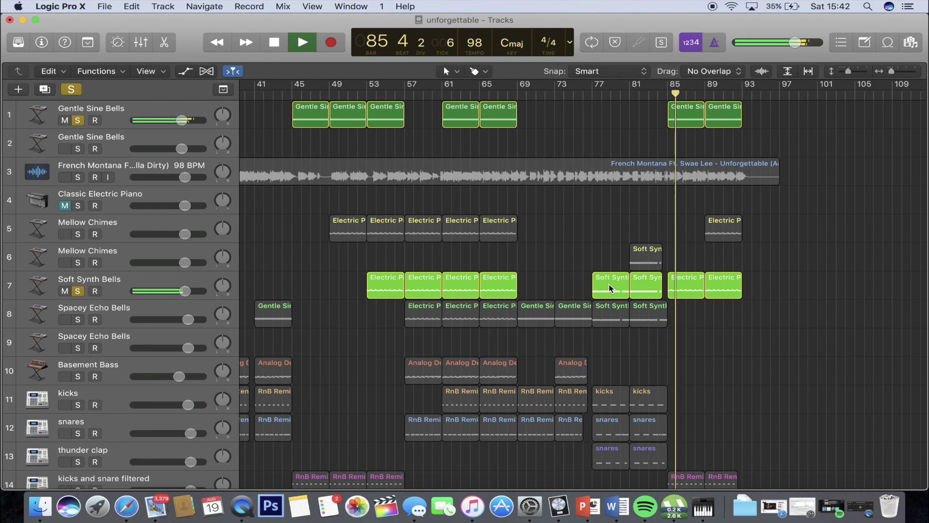
pyautogui.press('space')
# Add the upper Mellow Chimes track to the solo, audition the three melodic tracks from bar 89, and turn their solos off
pyautogui.click(78, 234)
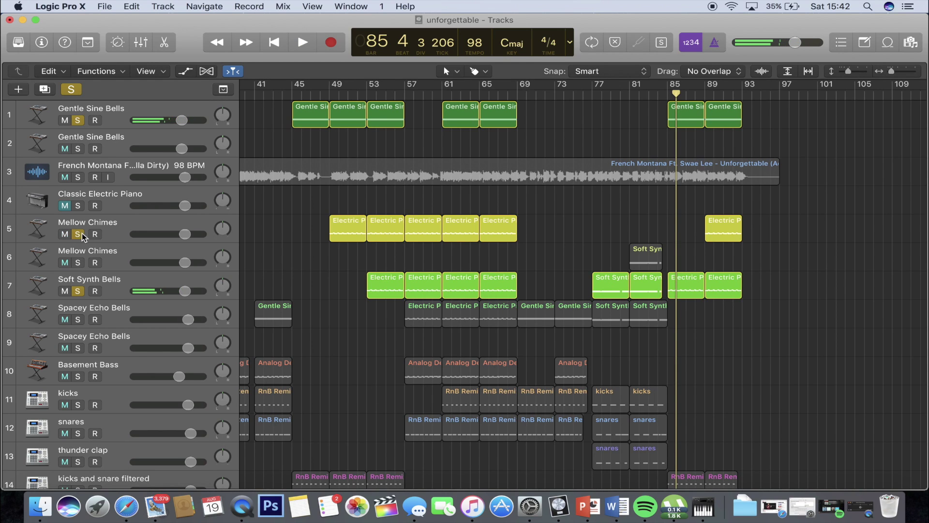
pyautogui.doubleClick(703, 95)
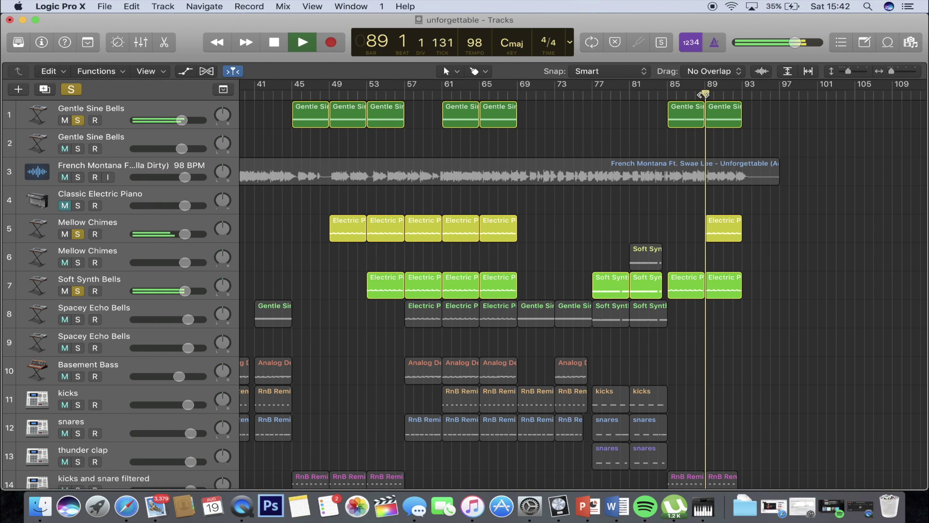
pyautogui.click(75, 291)
pyautogui.click(77, 235)
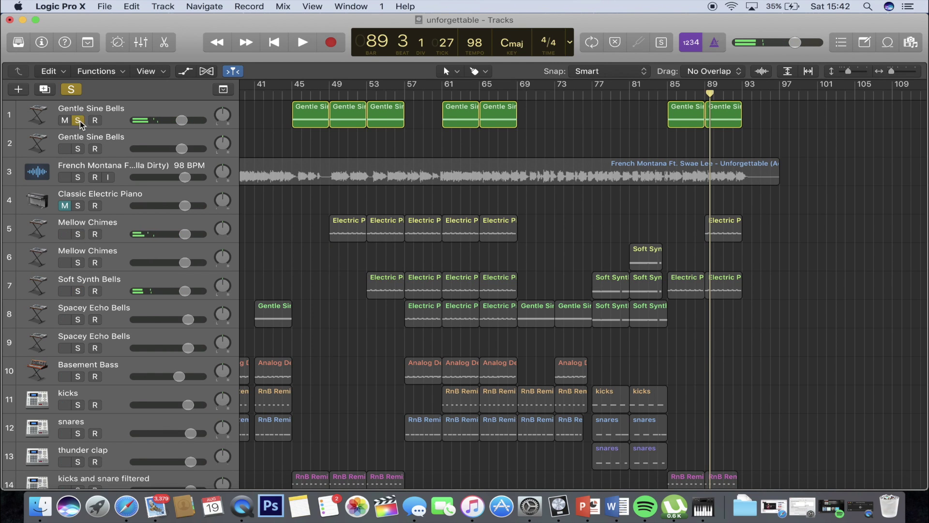
pyautogui.click(78, 120)
# Audition the kicks and snare filtered track in solo from bar 85, and turn its solo off
pyautogui.scroll(-7, 787, 373)
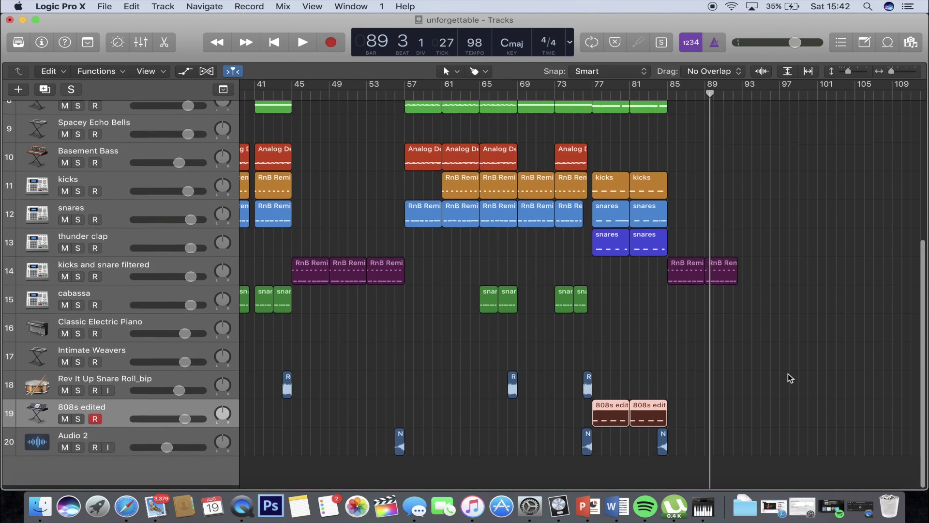
pyautogui.click(667, 93)
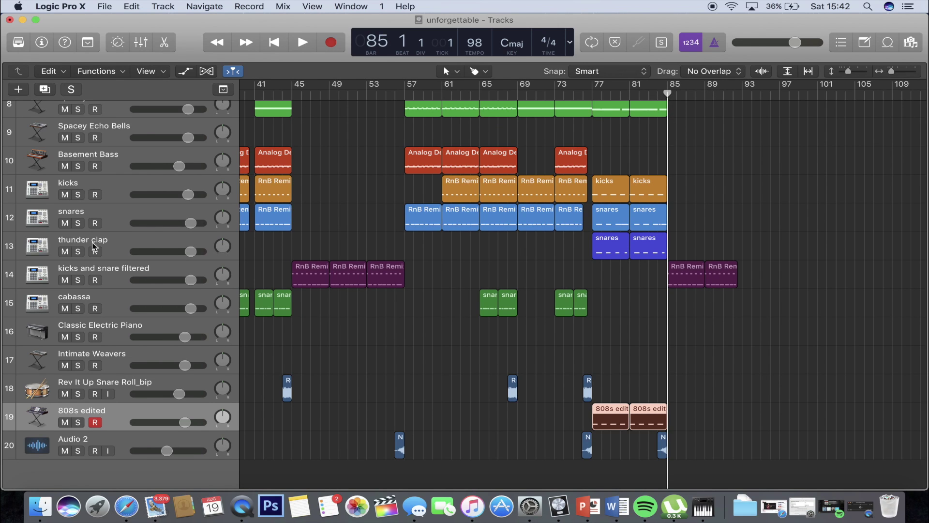
pyautogui.click(77, 280)
pyautogui.press('space')
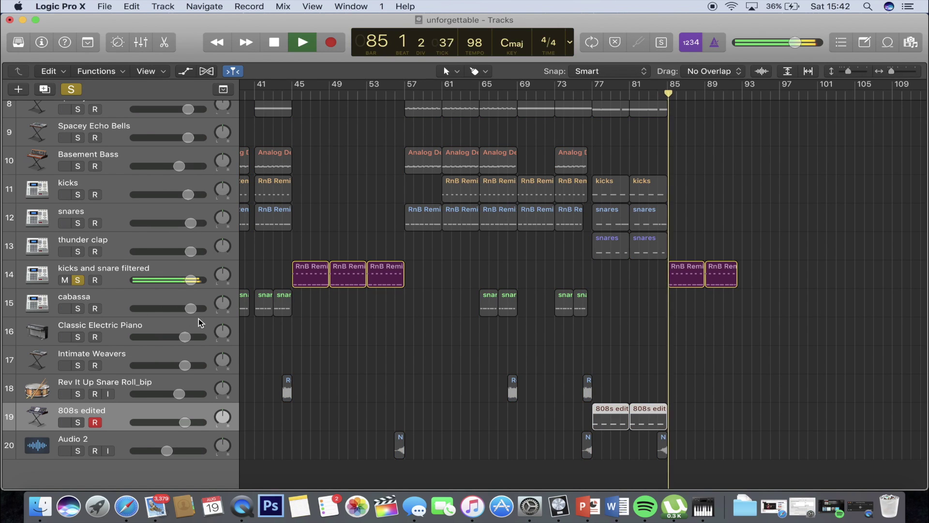
pyautogui.press('space')
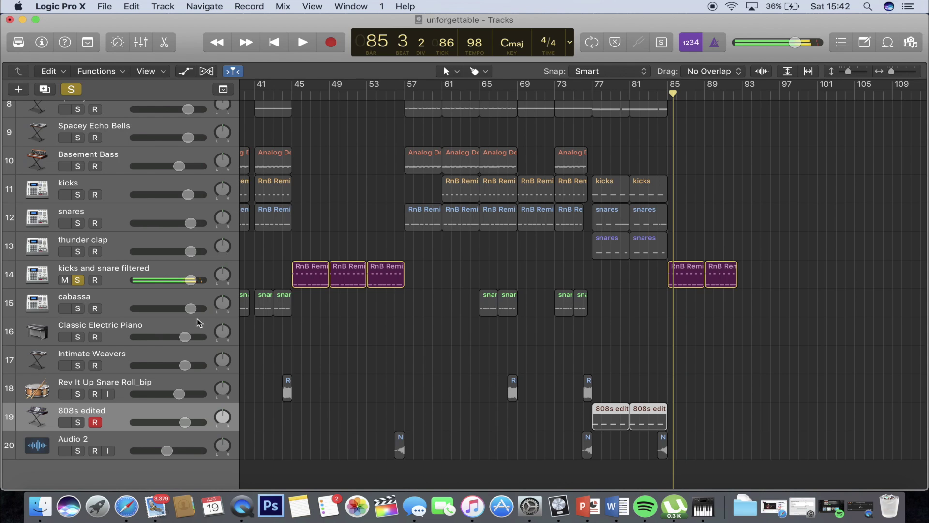
pyautogui.click(78, 279)
# Play the full arrangement from bar 84 to bar 93 with no track soloed
pyautogui.scroll(-3, 634, 349)
pyautogui.click(657, 93)
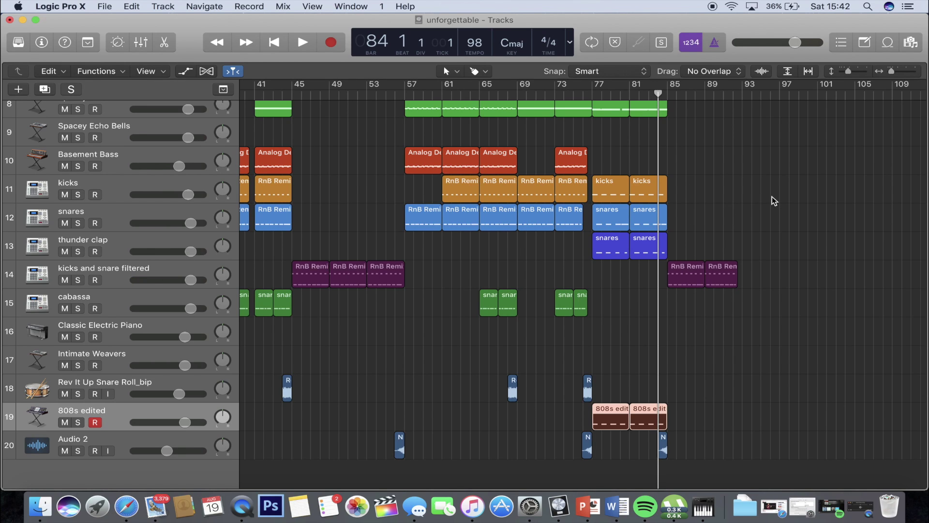
pyautogui.press('space')
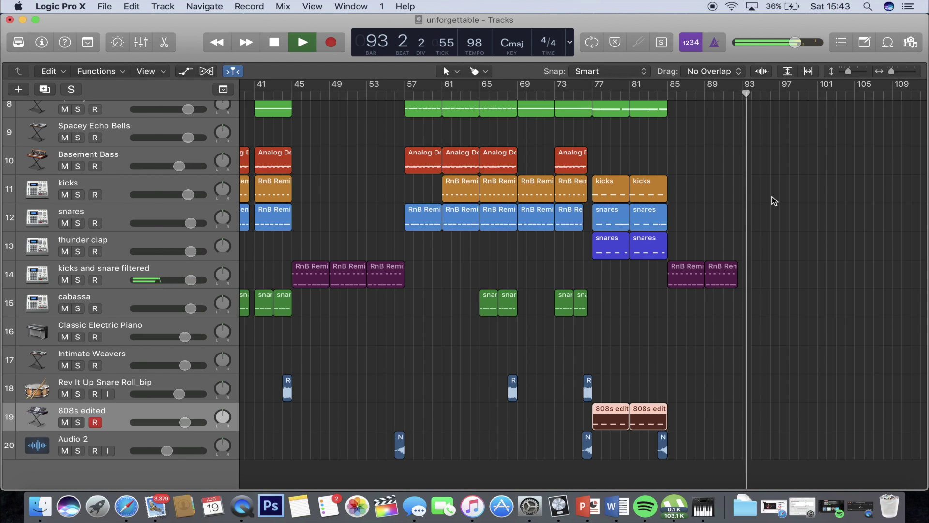
pyautogui.press('space')
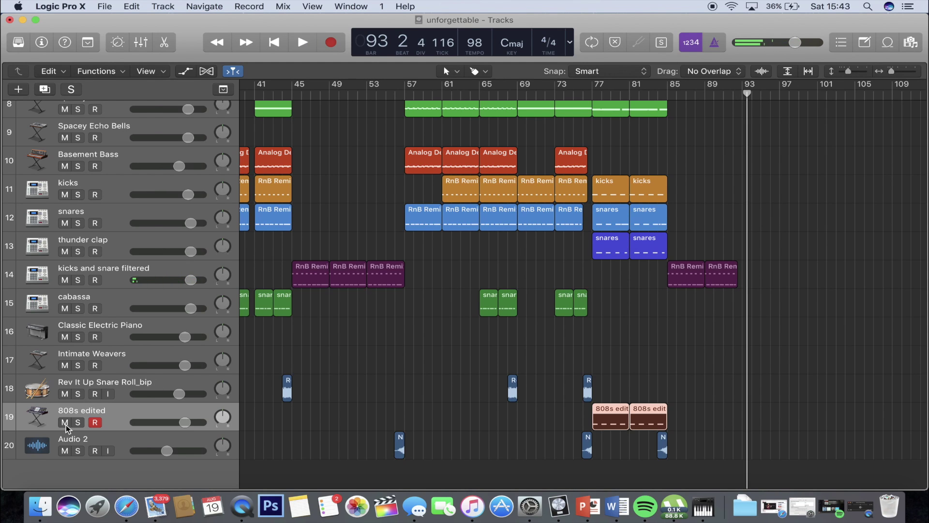
# Return the playhead to the start of the project and play the full arrangement from bar 1
pyautogui.scroll(5, 767, 271)
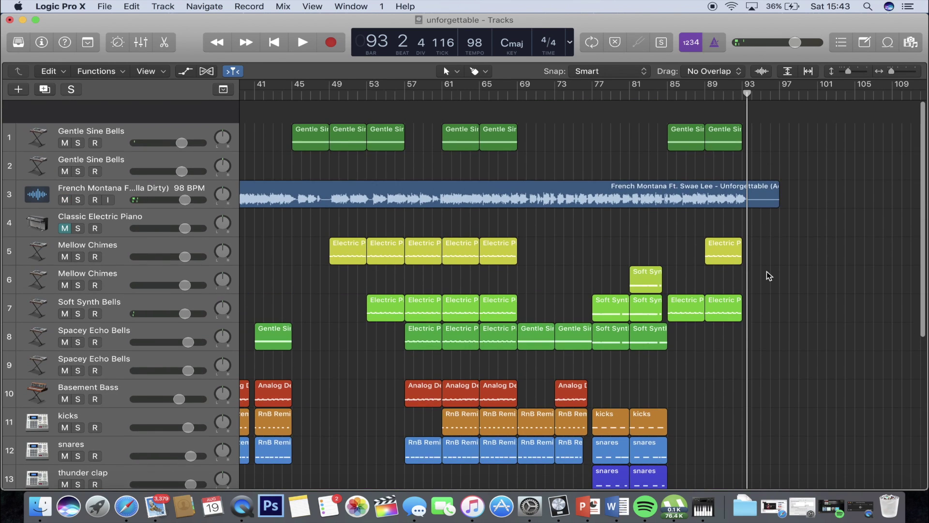
pyautogui.press('Return')
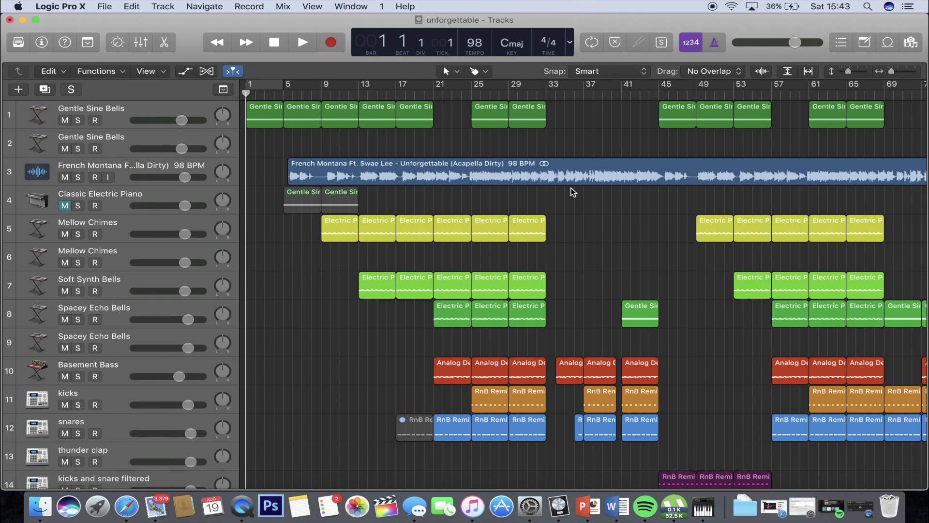
pyautogui.scroll(-5, 573, 192)
pyautogui.scroll(5, 572, 192)
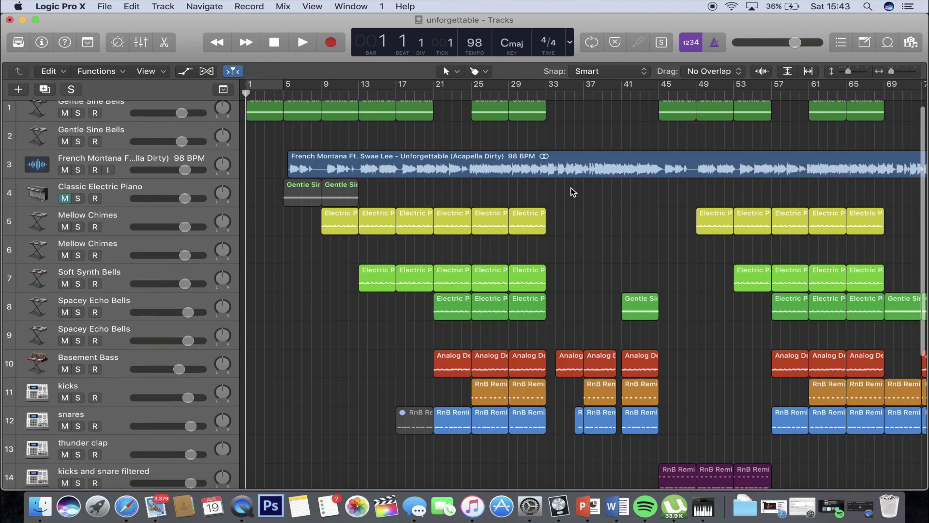
pyautogui.scroll(-1, 573, 192)
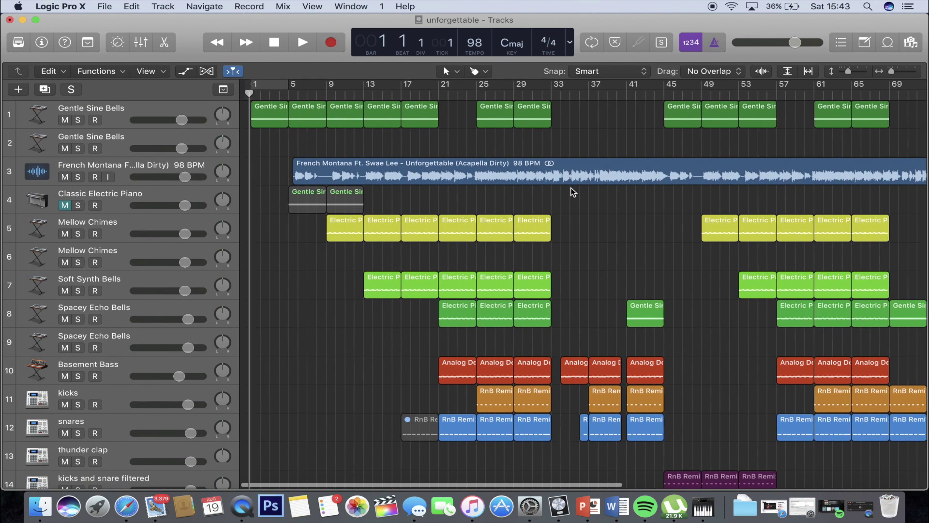
pyautogui.press('space')
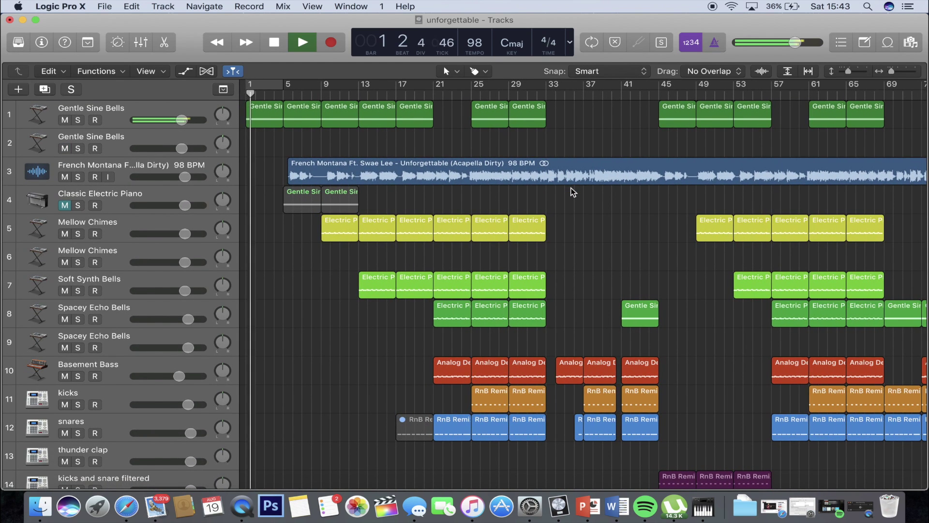
pyautogui.scroll(-6, 568, 310)
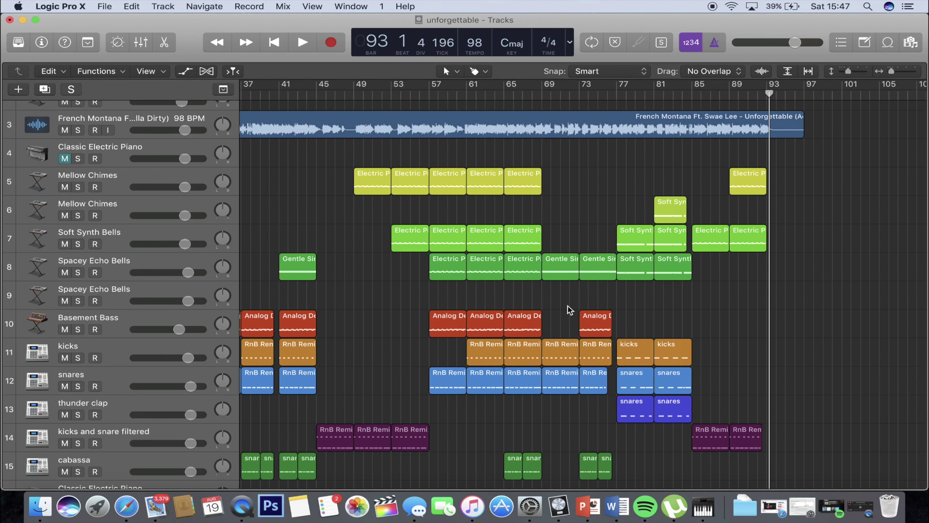
pyautogui.scroll(-5, 568, 306)
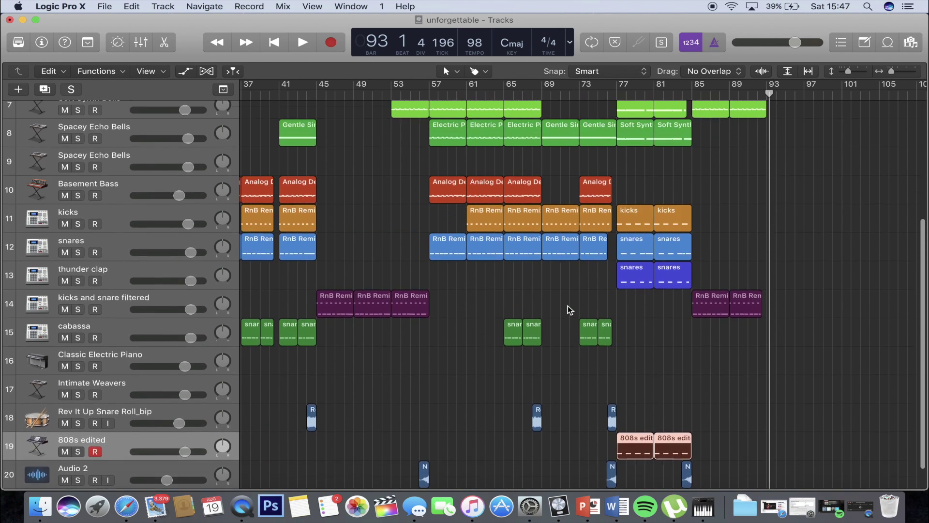
pyautogui.scroll(3, 567, 306)
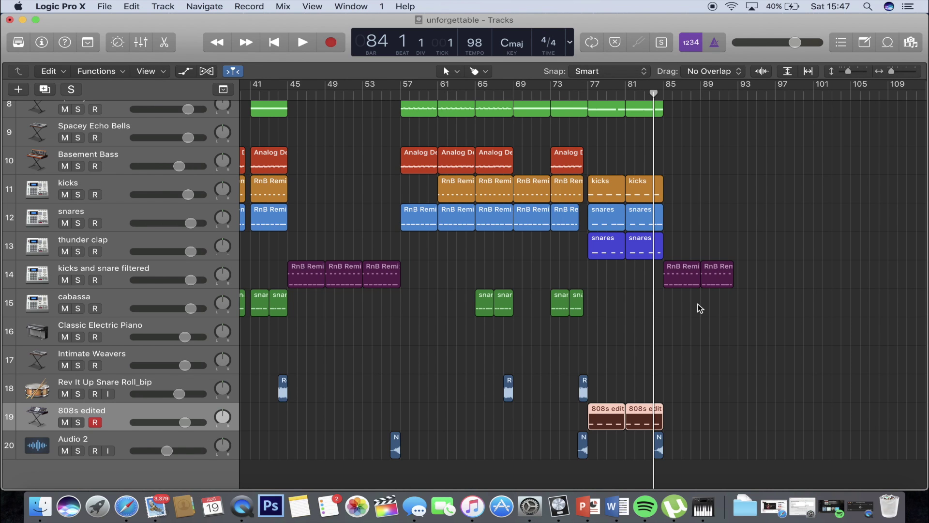
pyautogui.hscroll(5, 697, 304)
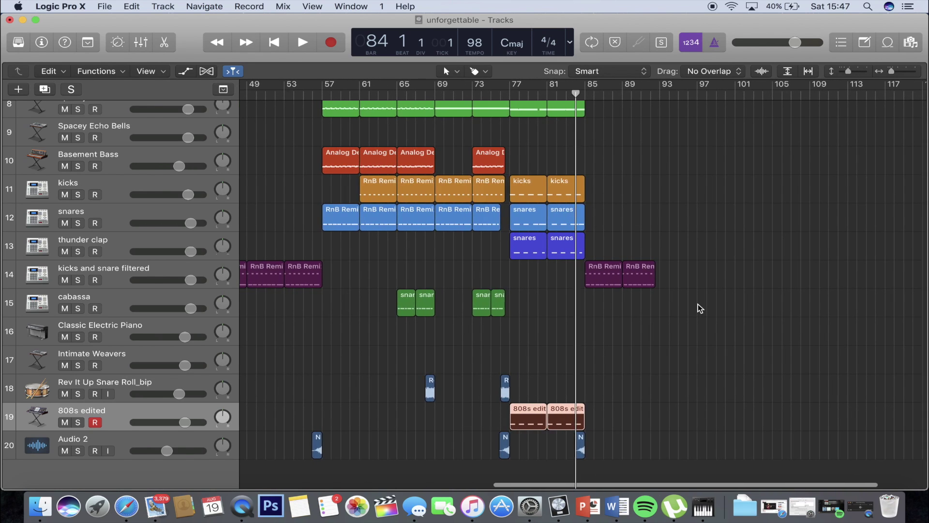